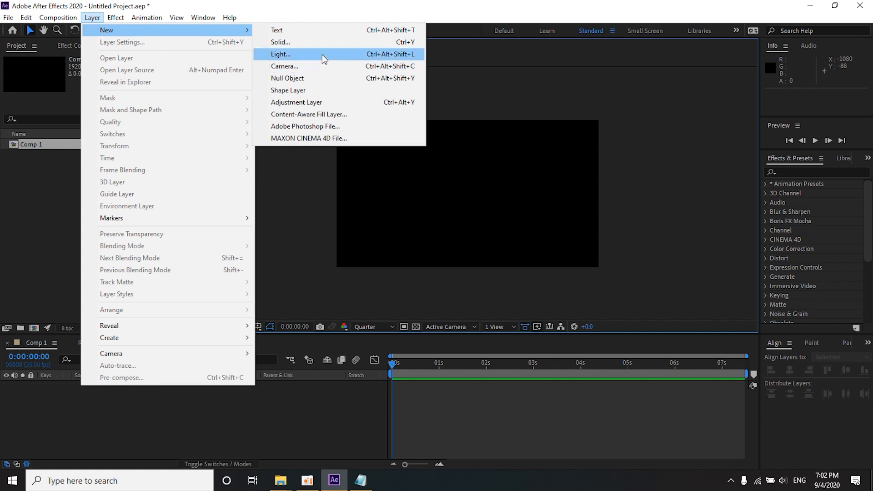
# Step: Create a pale green solid layer at the full composition size of 1920 x 1080 px
pyautogui.click(304, 45)
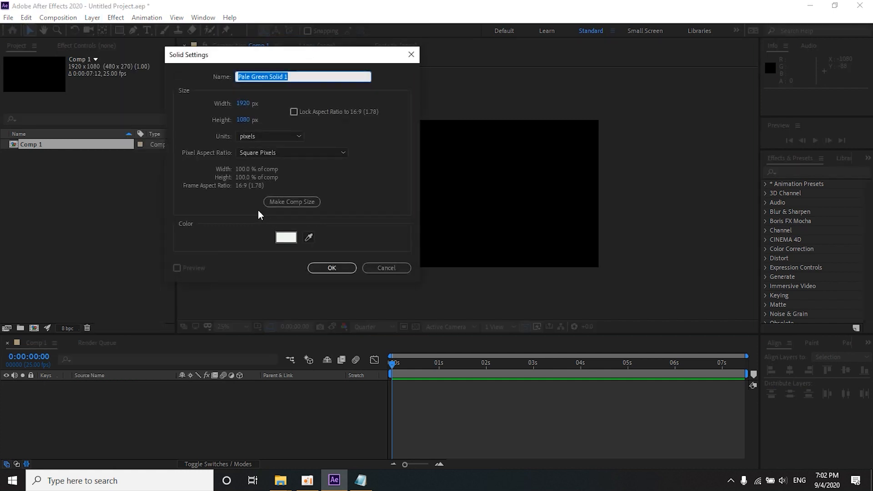
pyautogui.click(330, 268)
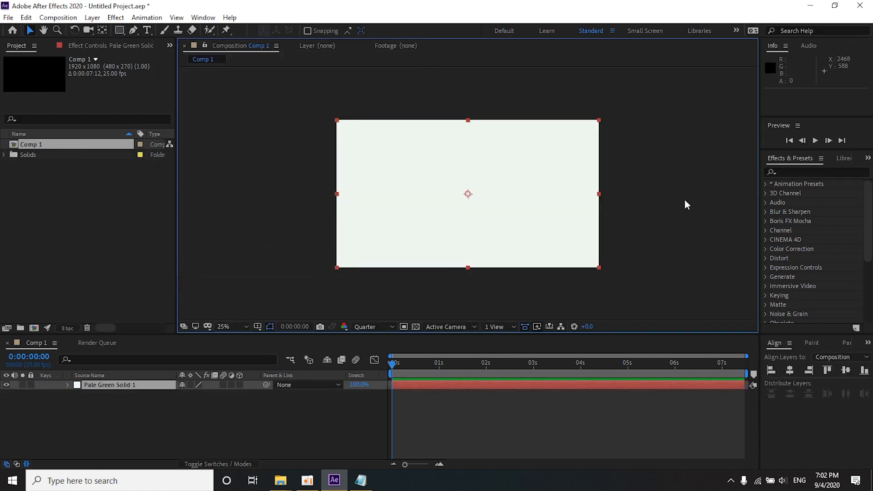
# Step: Search the effects for "ramp" and select the Gradient Ramp effect
pyautogui.click(787, 172)
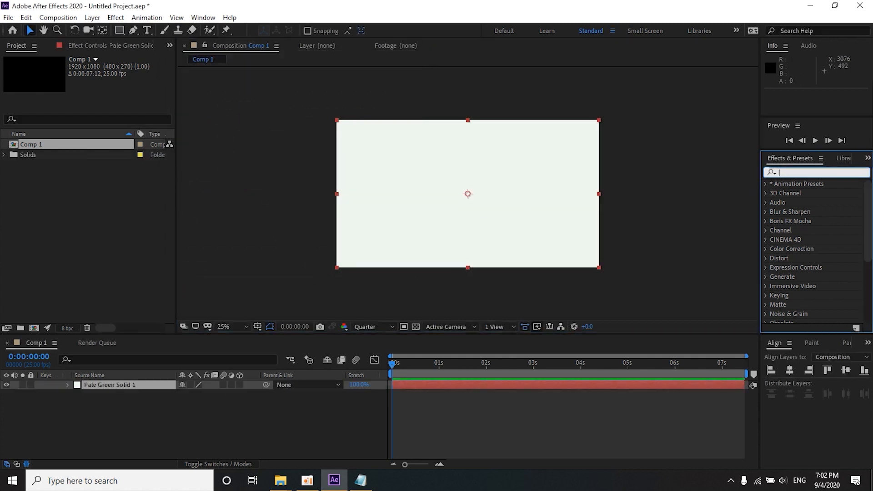
pyautogui.write('grai')
pyautogui.press('BackSpace')
pyautogui.press('BackSpace')
pyautogui.press('BackSpace')
pyautogui.press('BackSpace')
pyautogui.write('ra')
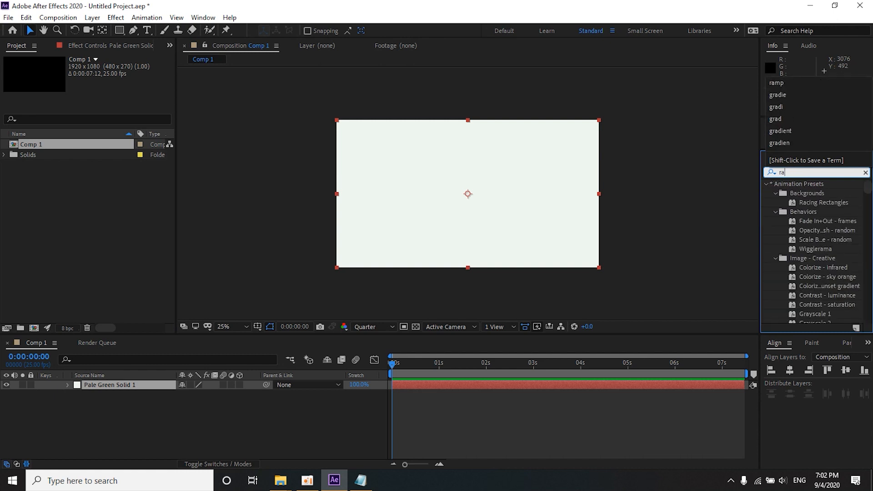
pyautogui.write('mp')
pyautogui.click(802, 195)
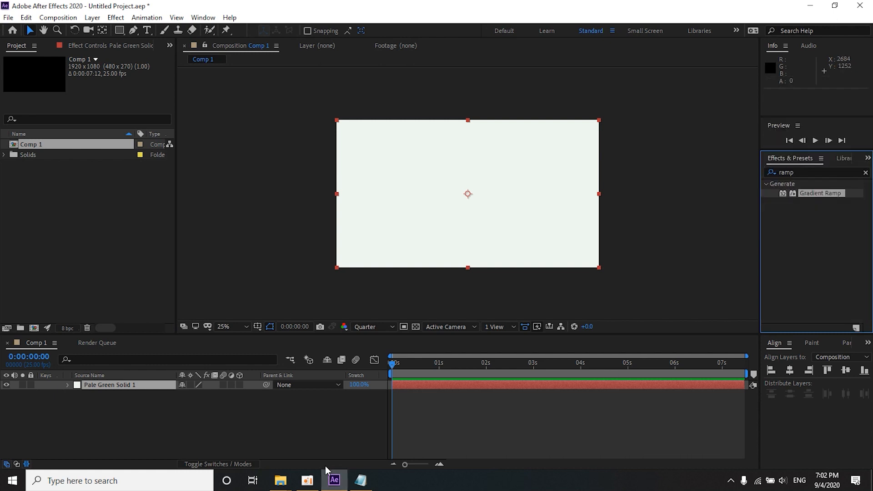
# Step: Switch to Notepad and write "Gradient Ramp" as a note
pyautogui.click(361, 481)
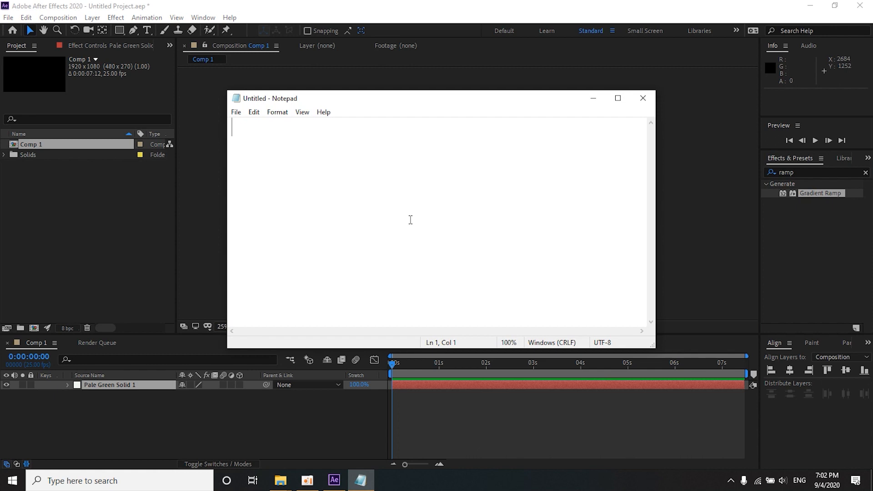
pyautogui.write('Gradient Ramp')
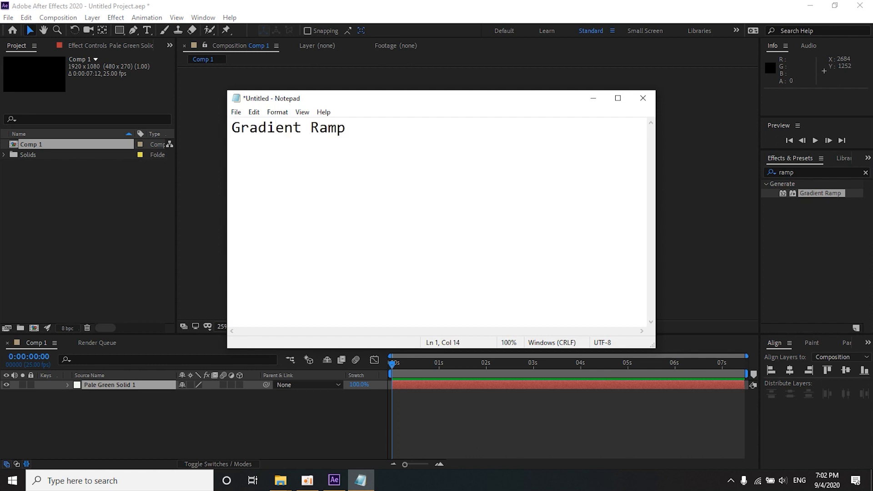
pyautogui.moveTo(498, 93); pyautogui.dragTo(489, 286)
# Step: Apply Gradient Ramp to the solid layer with a near-white start color and a light gray end color
pyautogui.moveTo(821, 193); pyautogui.dragTo(442, 183)
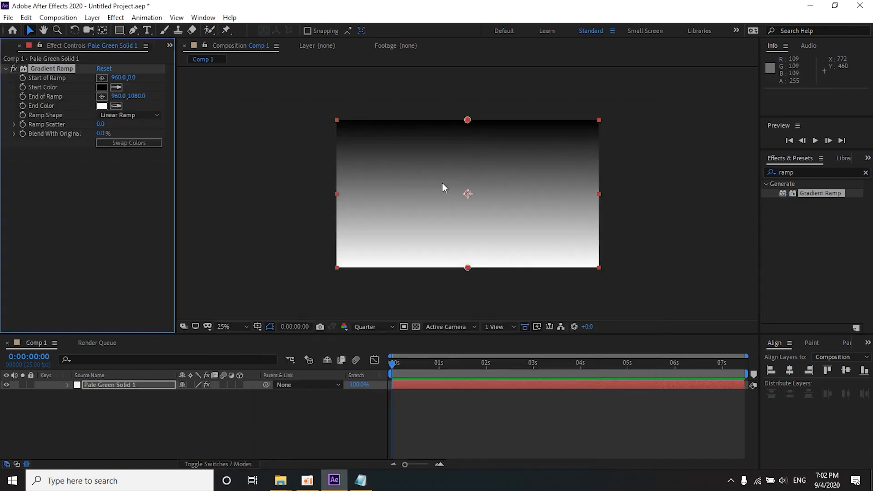
pyautogui.click(102, 87)
pyautogui.click(102, 73)
pyautogui.click(339, 73)
pyautogui.click(100, 104)
pyautogui.click(104, 110)
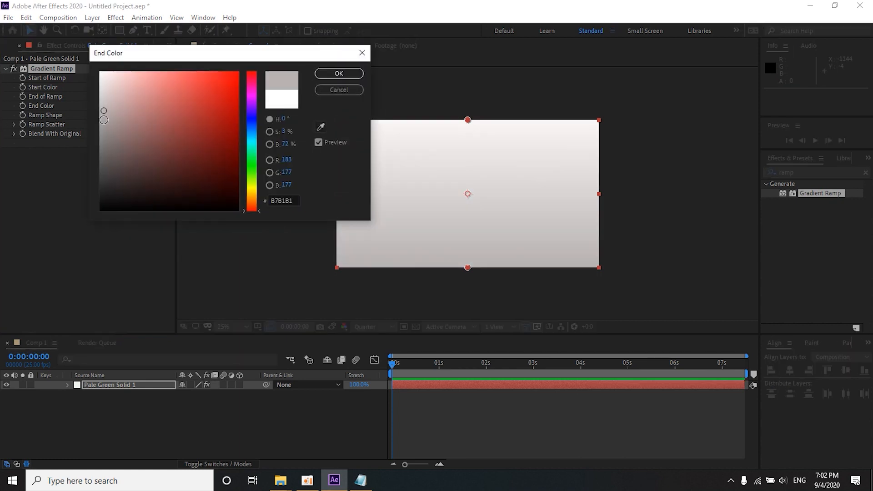
pyautogui.click(339, 74)
# Step: Set the gradient's ramp shape to Radial Ramp
pyautogui.click(136, 116)
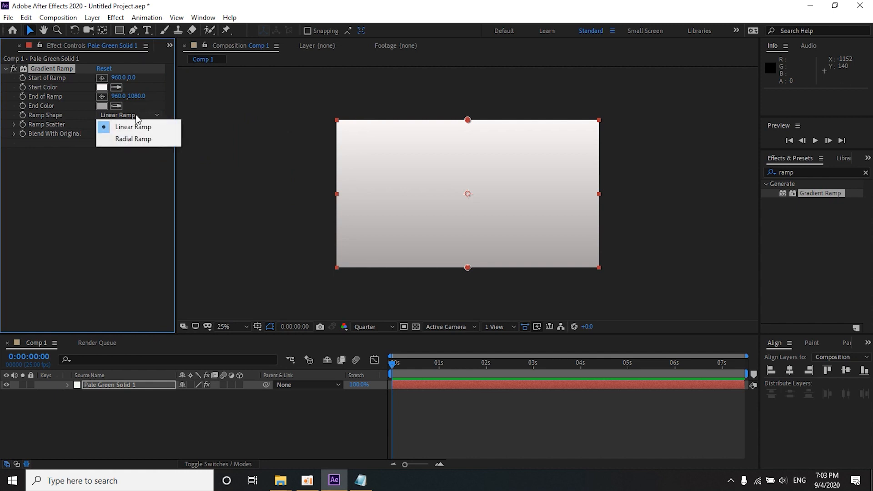
pyautogui.click(133, 139)
pyautogui.click(142, 116)
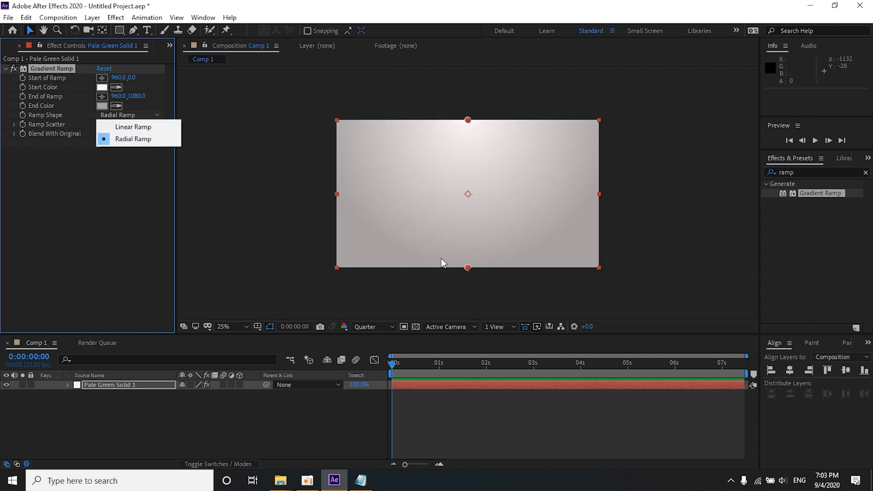
pyautogui.click(466, 272)
pyautogui.click(460, 230)
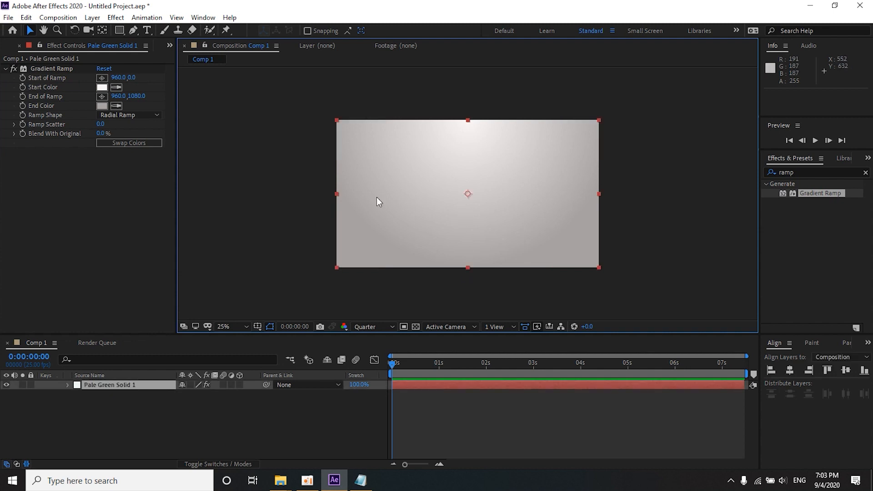
# Step: Move the gradient's end point below the frame to about 960, 1272 and its start point to about 948, 316
pyautogui.click(62, 69)
pyautogui.moveTo(469, 267); pyautogui.dragTo(467, 293)
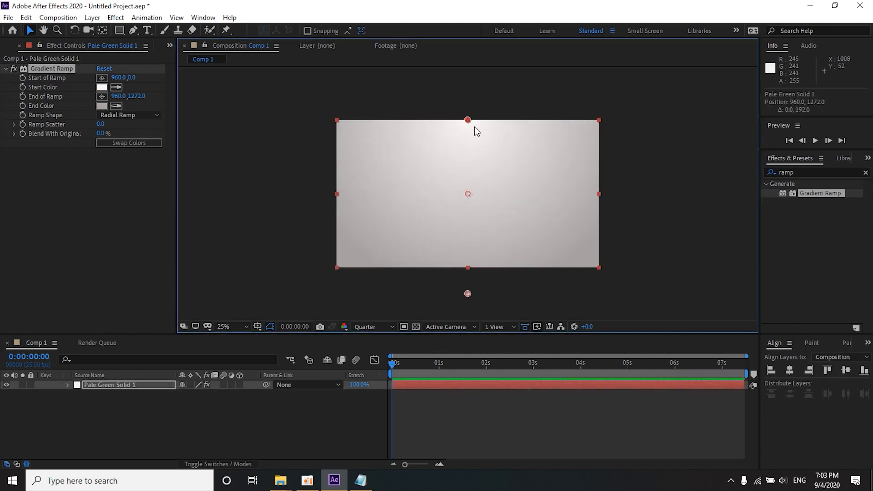
pyautogui.moveTo(468, 121); pyautogui.dragTo(466, 165)
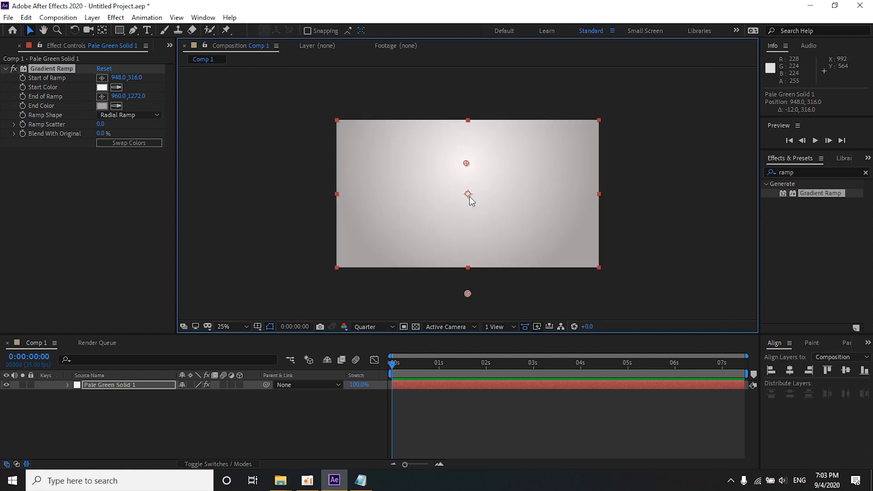
pyautogui.click(170, 45)
pyautogui.click(206, 58)
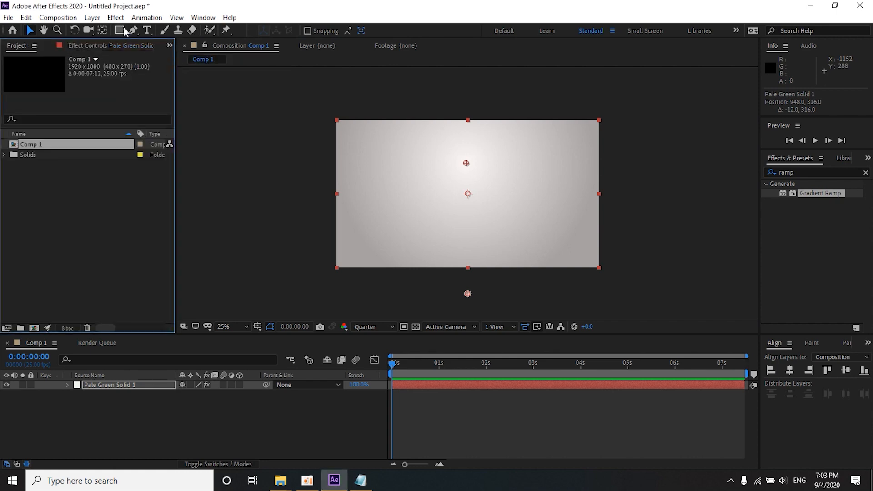
# Step: Start saving the project under a new name in Desktop > PMC_Class > PMC_Version_14 > Ae > 2 - Mask-Precom-Pose
pyautogui.click(5, 17)
pyautogui.moveTo(173, 131)
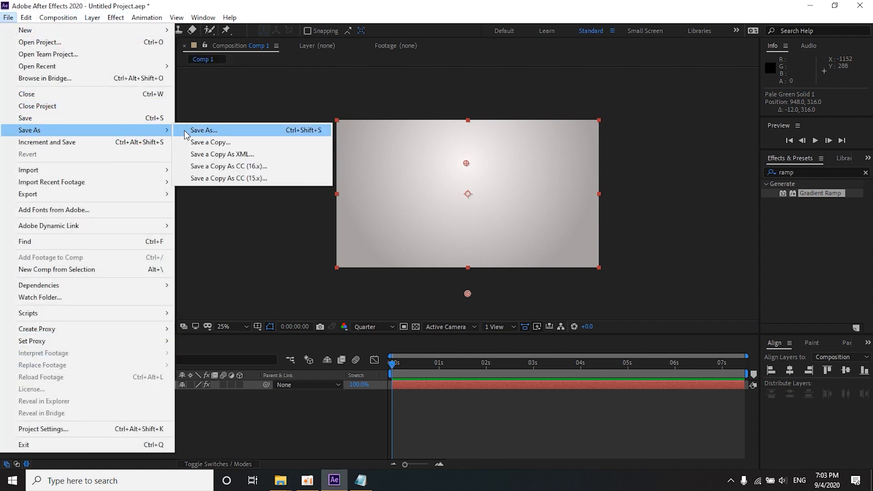
pyautogui.click(200, 130)
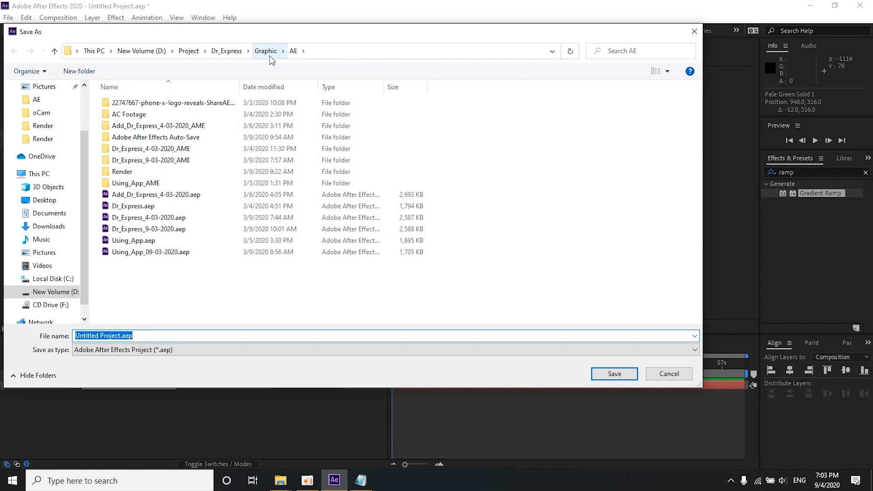
pyautogui.scroll(1, 43, 126)
pyautogui.click(45, 128)
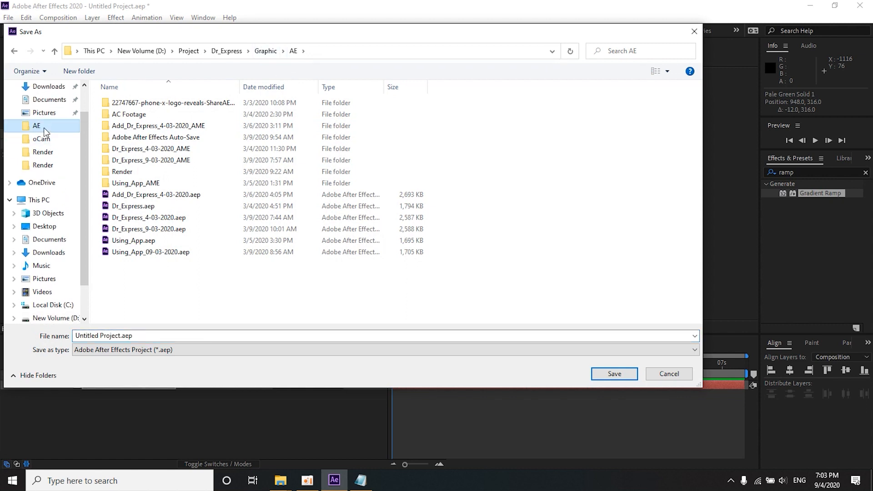
pyautogui.click(45, 152)
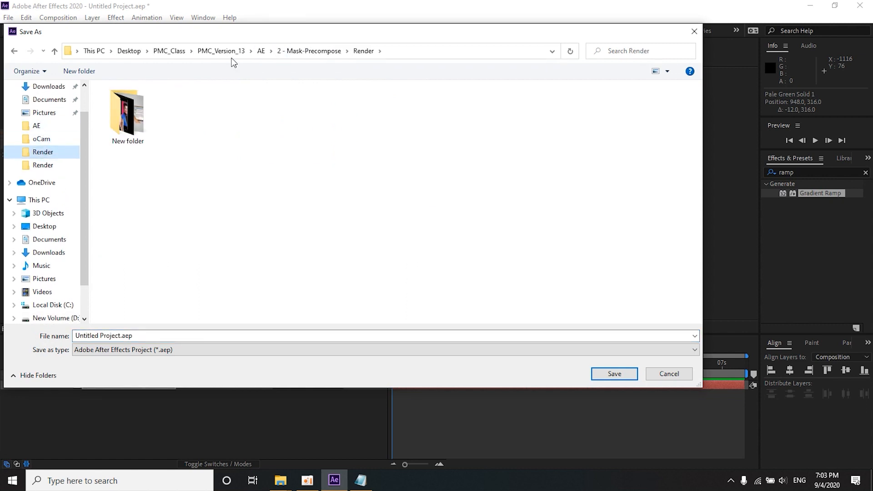
pyautogui.click(173, 51)
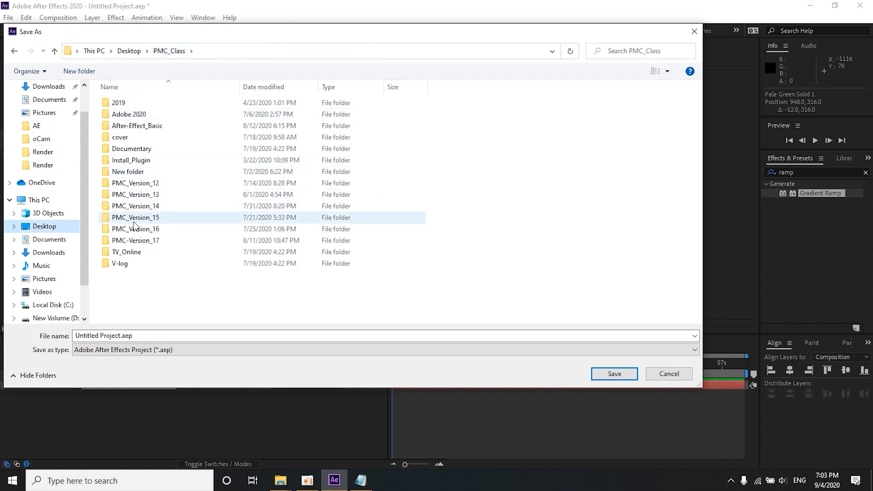
pyautogui.doubleClick(141, 207)
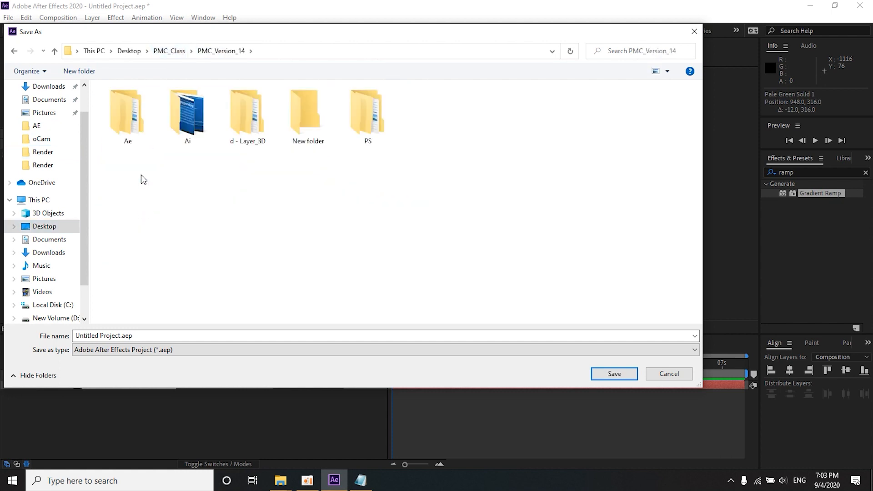
pyautogui.doubleClick(138, 126)
pyautogui.doubleClick(139, 115)
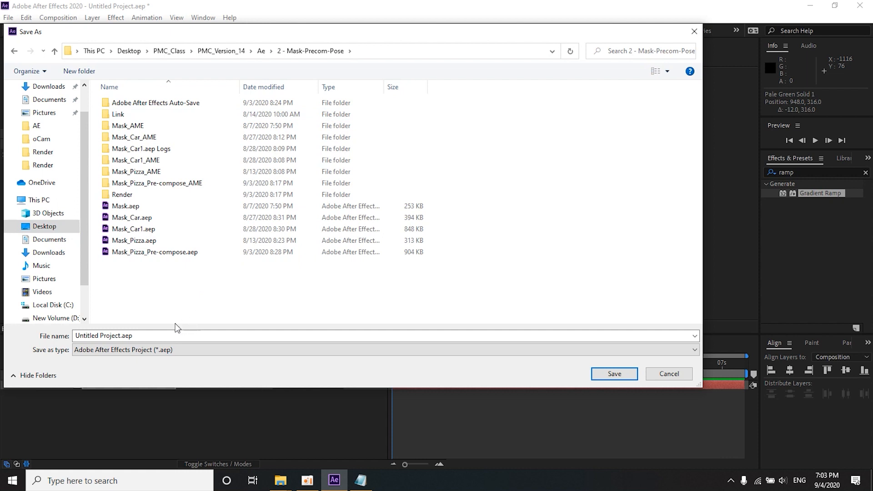
# Step: Name the project file Mask_Freshy and save it
pyautogui.click(164, 335)
pyautogui.write('Mask_Freshy')
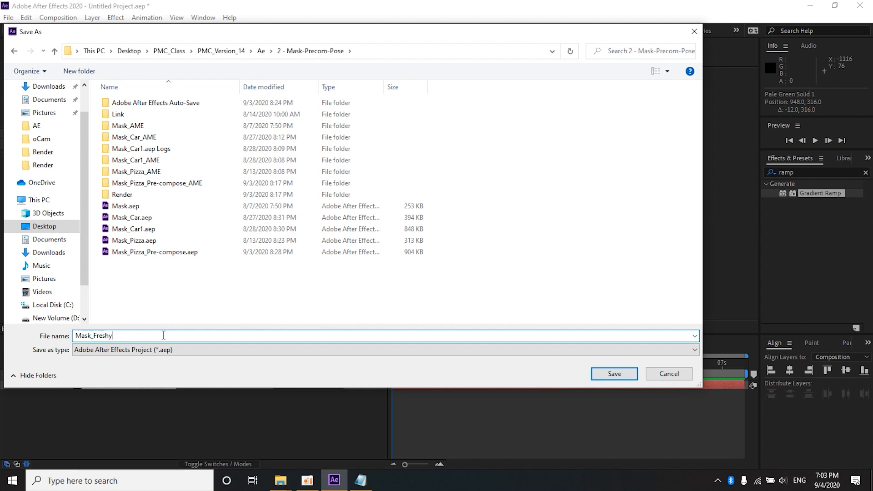
pyautogui.press('Return')
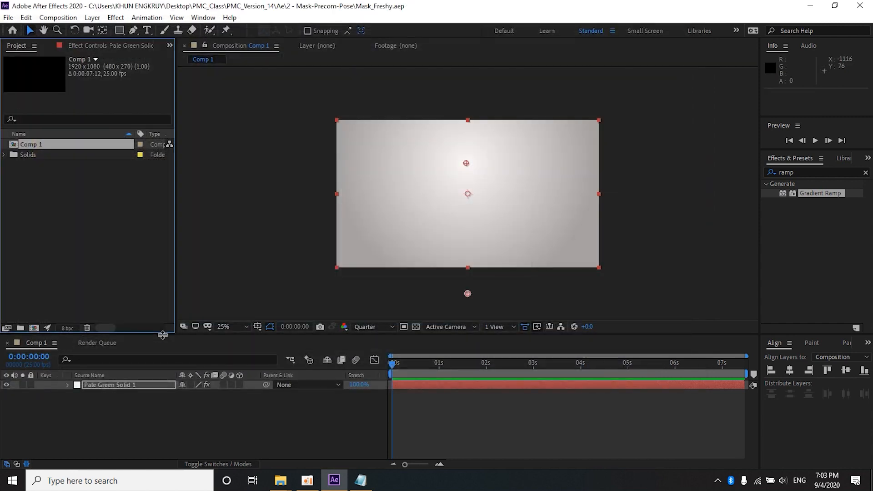
# Step: Import the Freshy logo small-153248374899681.png from the Freshy folder and place it at the center of the composition
pyautogui.moveTo(280, 481)
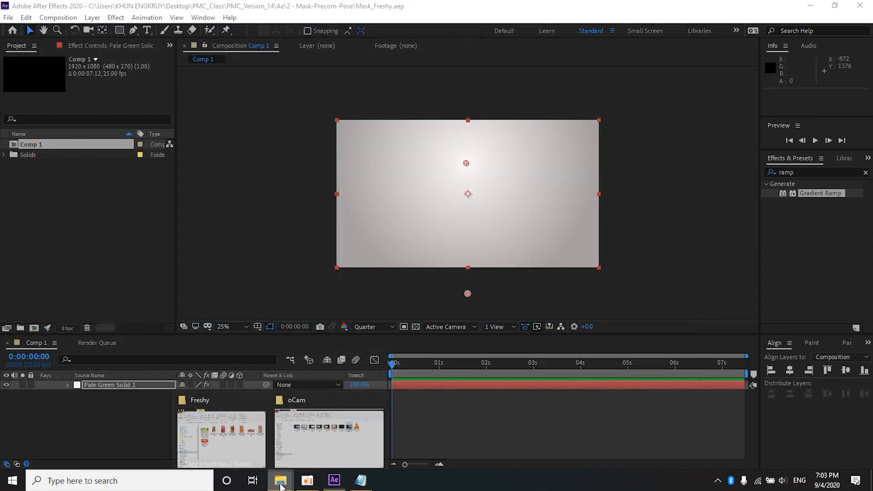
pyautogui.click(245, 427)
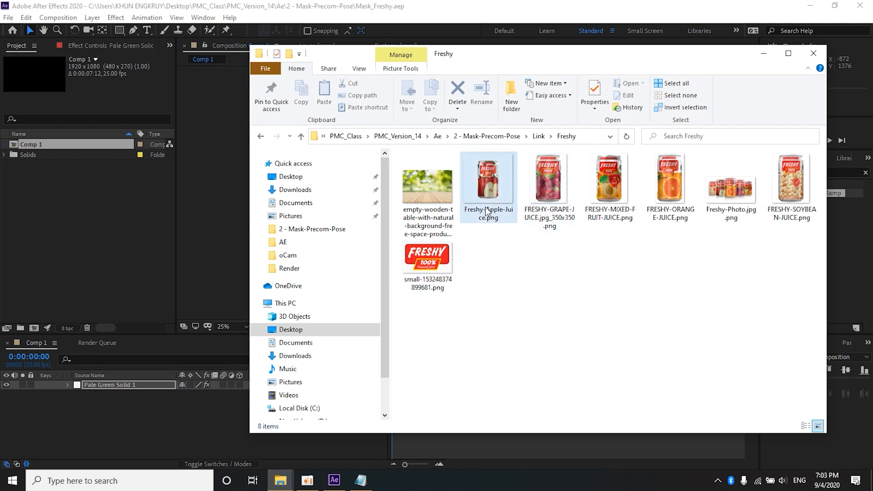
pyautogui.moveTo(412, 269); pyautogui.dragTo(121, 244)
pyautogui.moveTo(37, 151); pyautogui.dragTo(468, 196)
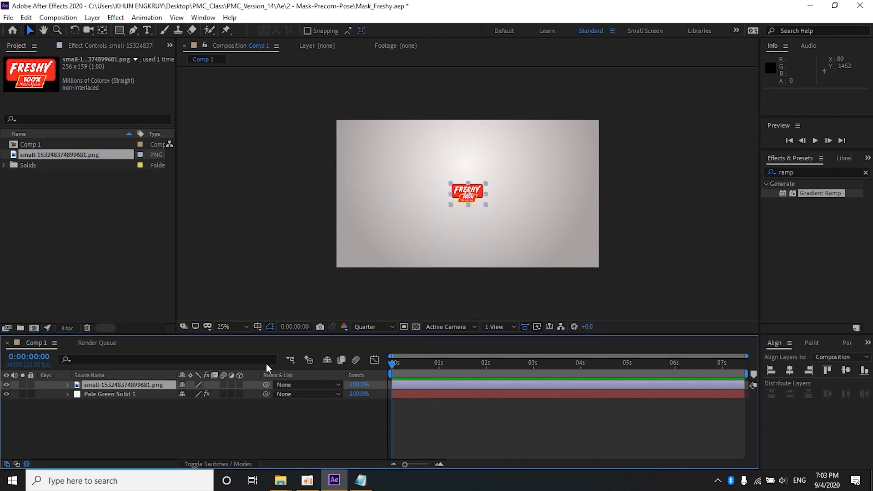
# Step: Scale the Freshy logo layer to 191% and make it a 3D layer
pyautogui.press('s')
pyautogui.moveTo(195, 394); pyautogui.dragTo(237, 394)
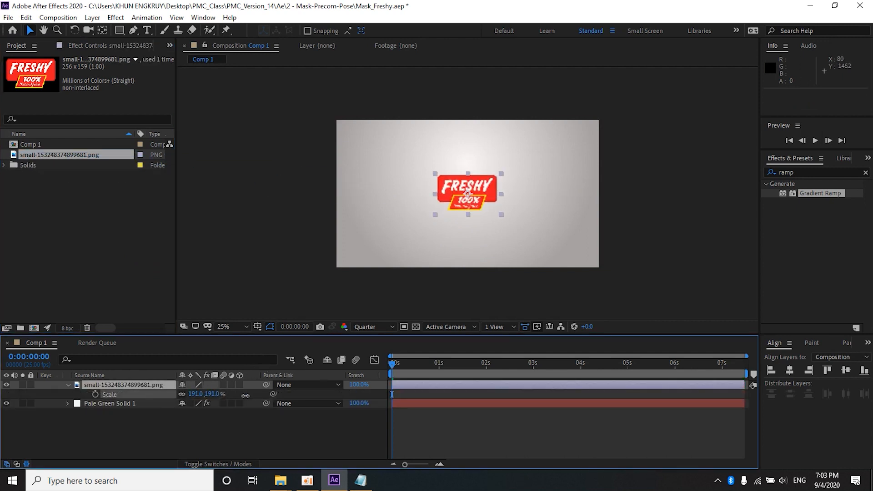
pyautogui.click(240, 385)
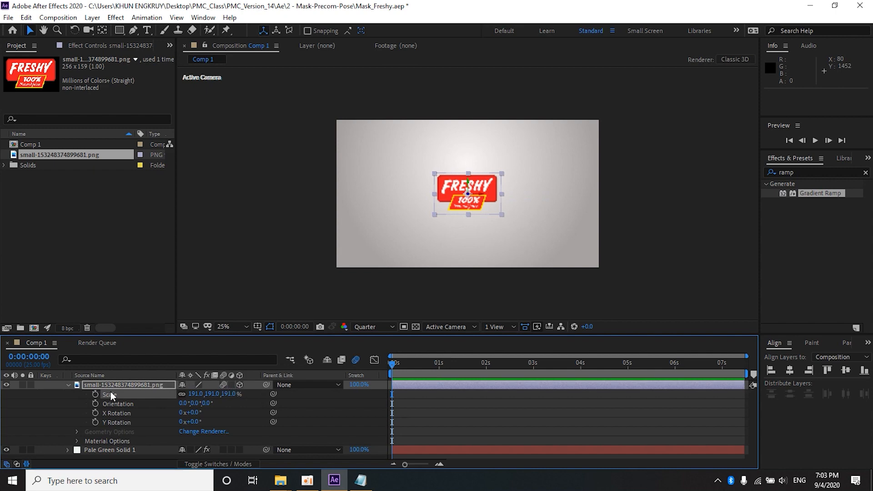
pyautogui.click(69, 385)
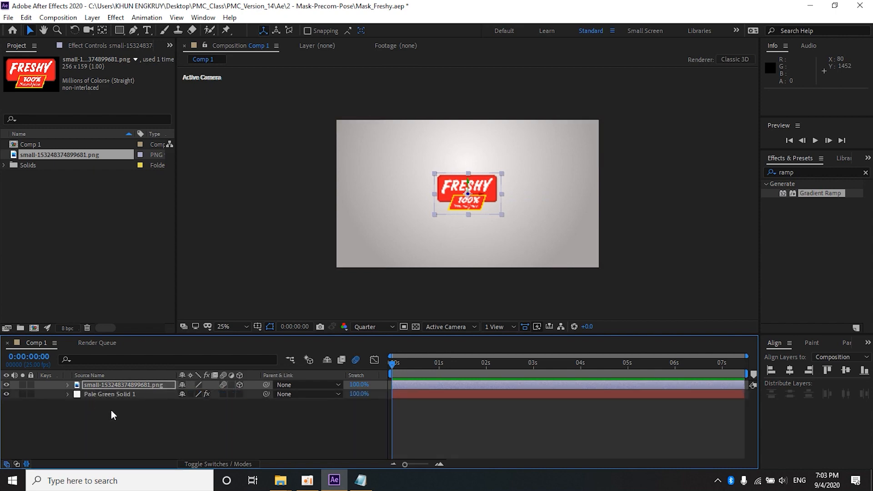
# Step: Add Freshy-Apple-Juice.png from the Freshy folder as a 3D layer in the lower-left part of the composition
pyautogui.moveTo(291, 489)
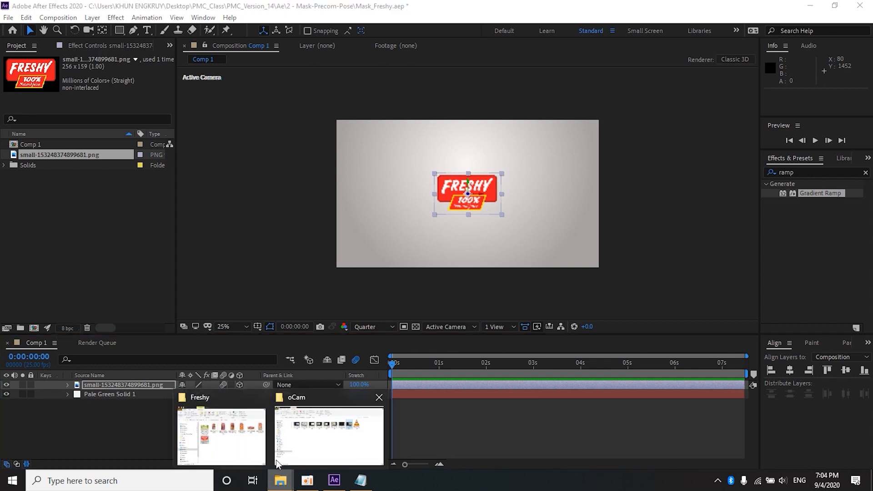
pyautogui.click(222, 428)
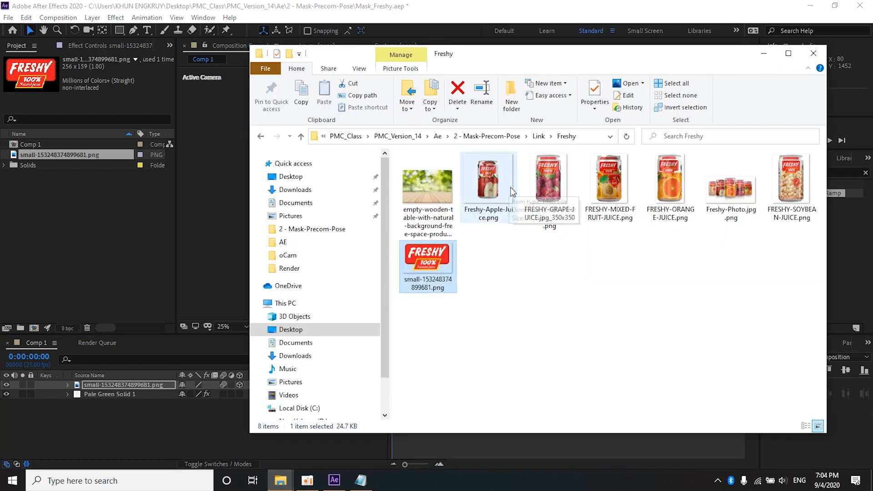
pyautogui.moveTo(730, 195)
pyautogui.mouseDown()
pyautogui.moveTo(105, 236)
pyautogui.moveTo(680, 228)
pyautogui.moveTo(723, 204)
pyautogui.mouseUp()
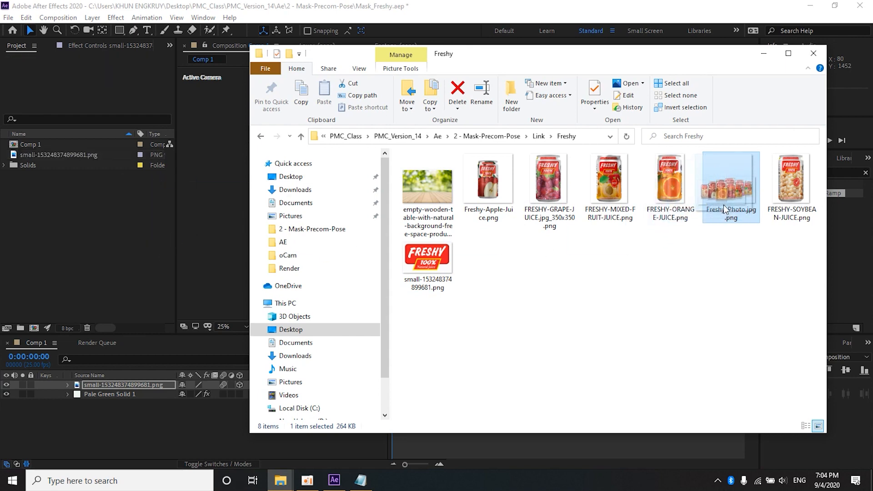
pyautogui.click(500, 195)
pyautogui.moveTo(440, 243); pyautogui.dragTo(59, 232)
pyautogui.moveTo(54, 154); pyautogui.dragTo(410, 227)
pyautogui.click(224, 385)
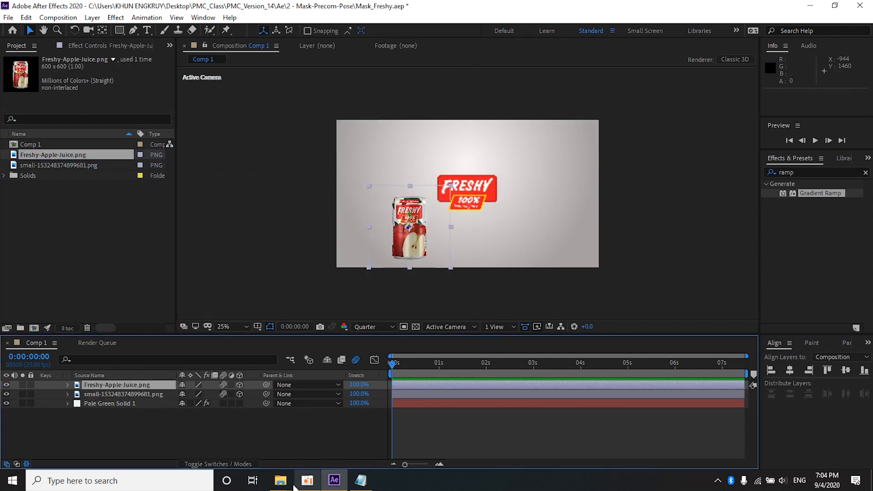
# Step: Move the Freshy logo up in the composition to about 964, 376
pyautogui.click(474, 192)
pyautogui.moveTo(474, 192); pyautogui.dragTo(474, 170)
# Step: Set the composition viewer's preview resolution to Full and select the apple juice can
pyautogui.click(366, 326)
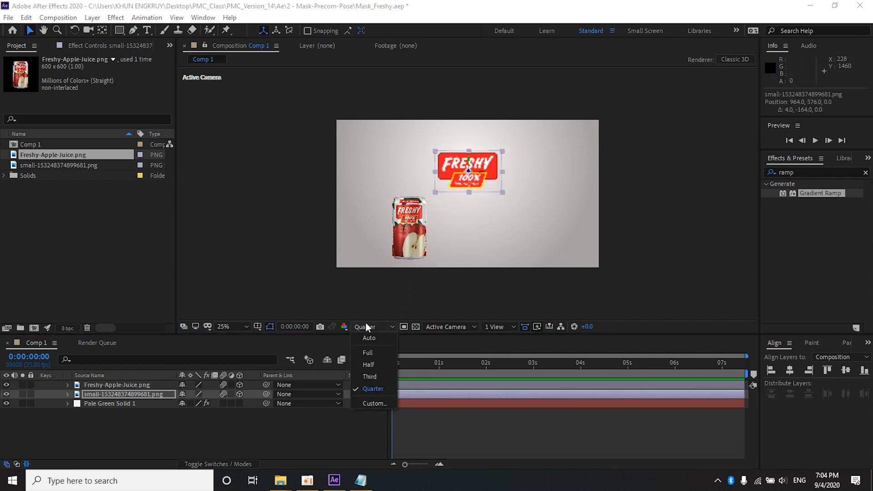
pyautogui.click(366, 354)
pyautogui.click(408, 229)
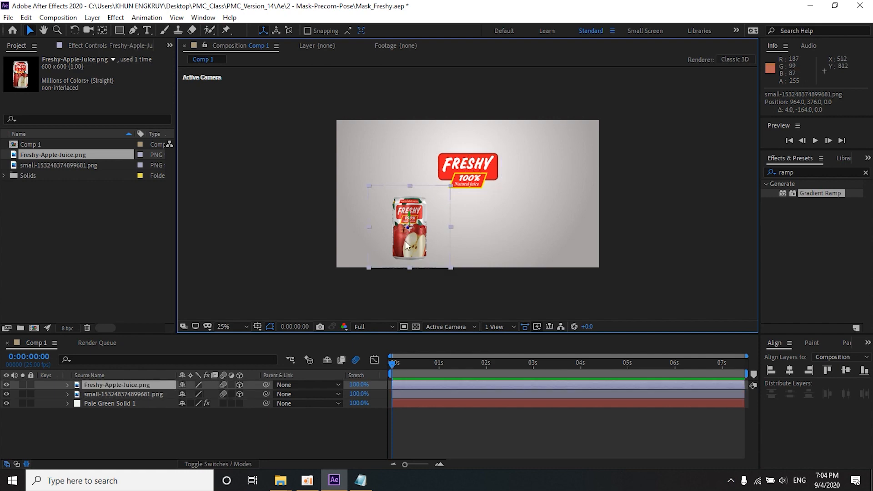
# Step: Import FRESHY-MIXED-FRUIT-JUICE.png from the Freshy folder and place it in the composition beside the apple juice can
pyautogui.click(281, 480)
pyautogui.click(218, 438)
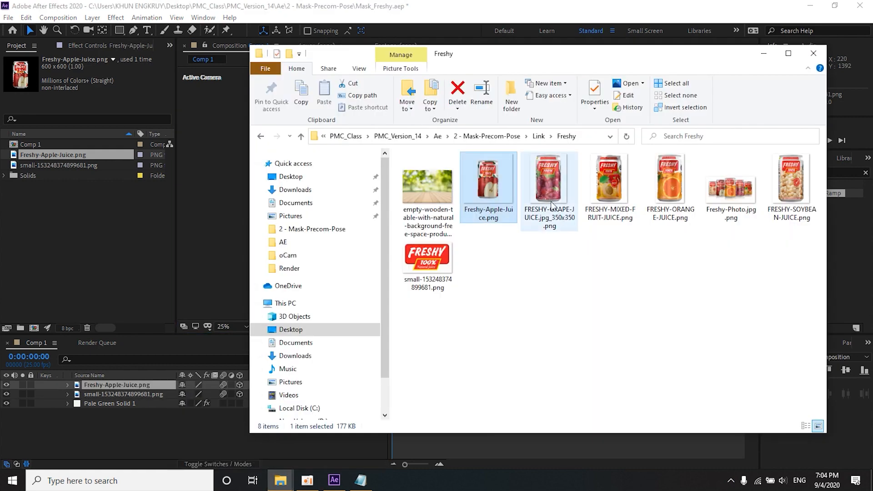
pyautogui.moveTo(604, 191); pyautogui.dragTo(103, 230)
pyautogui.moveTo(69, 165); pyautogui.dragTo(462, 236)
# Step: Make the mixed fruit can a 3D layer and scale it to 62%
pyautogui.press('s')
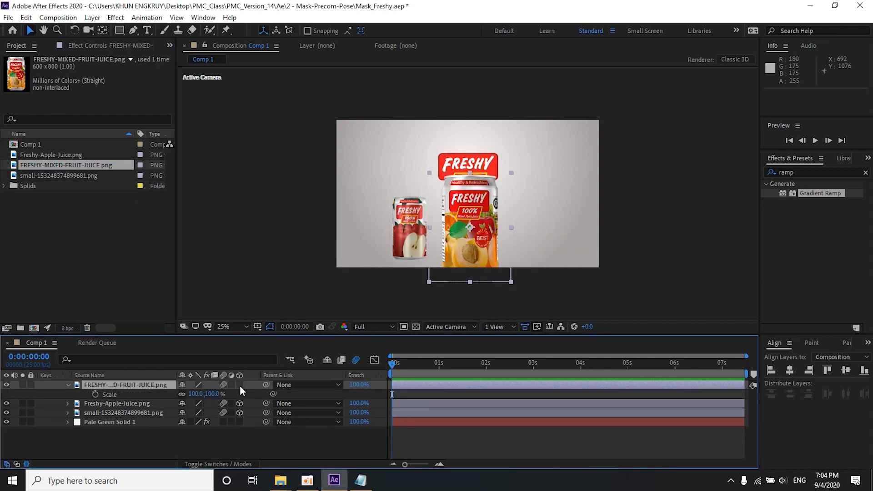
pyautogui.click(240, 384)
pyautogui.moveTo(196, 395); pyautogui.dragTo(178, 395)
pyautogui.scroll(2, 533, 213)
pyautogui.press('space')
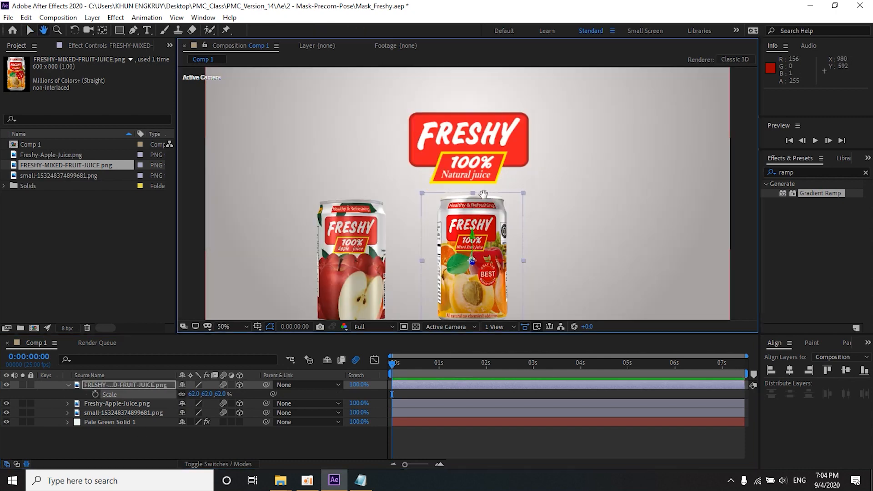
# Step: Show the rulers and place a horizontal guide at 560 along the tops of the cans
pyautogui.scroll(-2, 483, 194)
pyautogui.hotkey('ctrl', 'r')
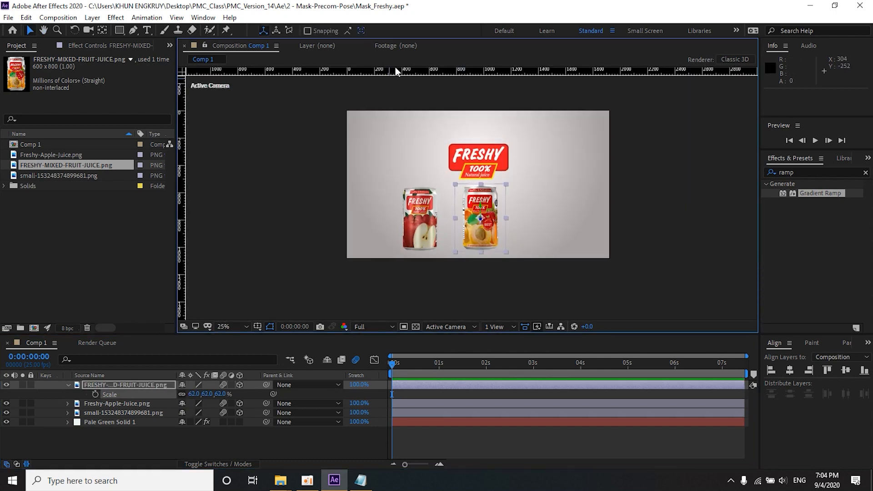
pyautogui.moveTo(395, 74); pyautogui.dragTo(399, 187)
pyautogui.scroll(4, 447, 209)
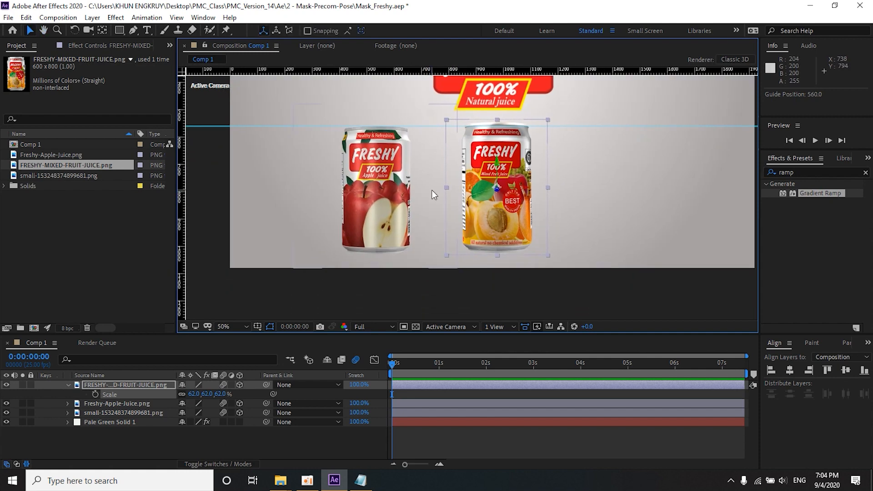
# Step: Scale the mixed fruit can to 59% and move it over the apple can at about 695, 786 to compare sizes
pyautogui.moveTo(431, 190); pyautogui.dragTo(460, 173)
pyautogui.scroll(-2, 436, 174)
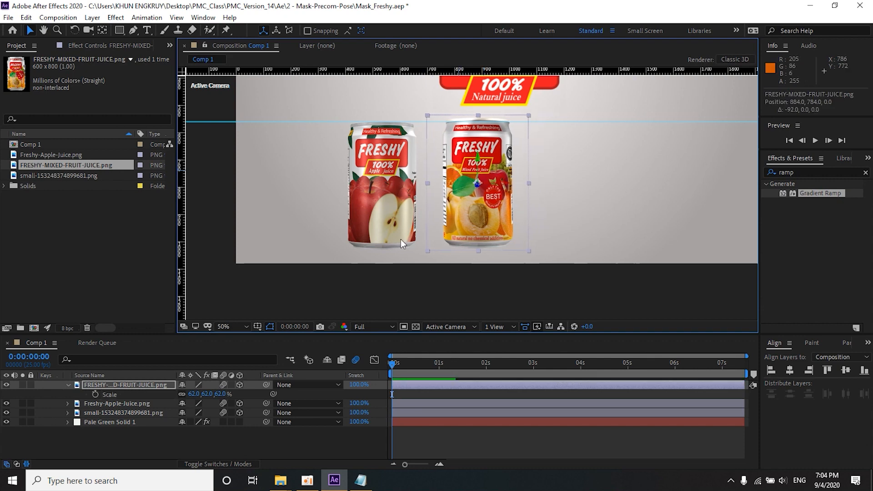
pyautogui.moveTo(193, 394); pyautogui.dragTo(188, 394)
pyautogui.moveTo(467, 216); pyautogui.dragTo(415, 218)
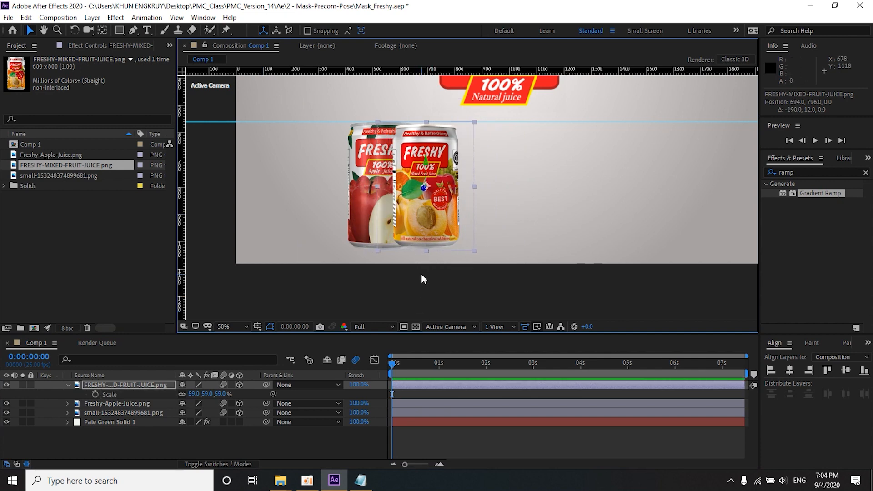
pyautogui.scroll(1, 400, 168)
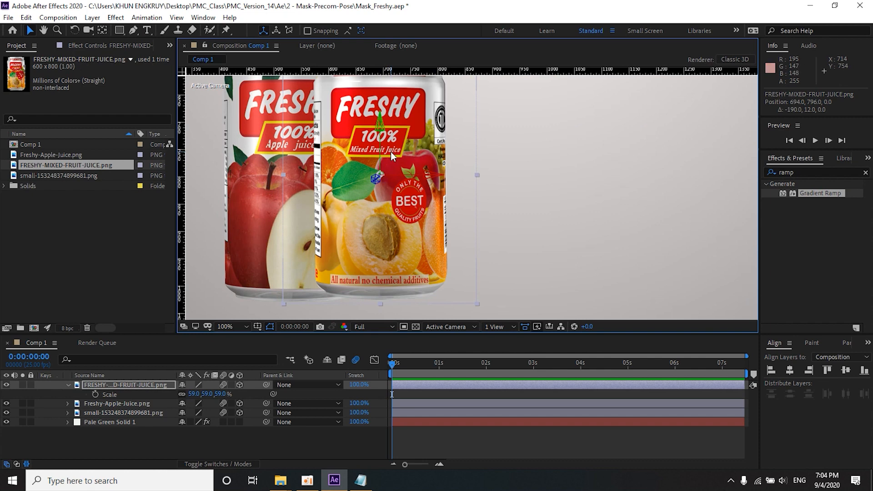
pyautogui.scroll(1, 391, 153)
pyautogui.press('space')
pyautogui.moveTo(392, 154); pyautogui.dragTo(584, 317)
pyautogui.moveTo(426, 130); pyautogui.dragTo(461, 231)
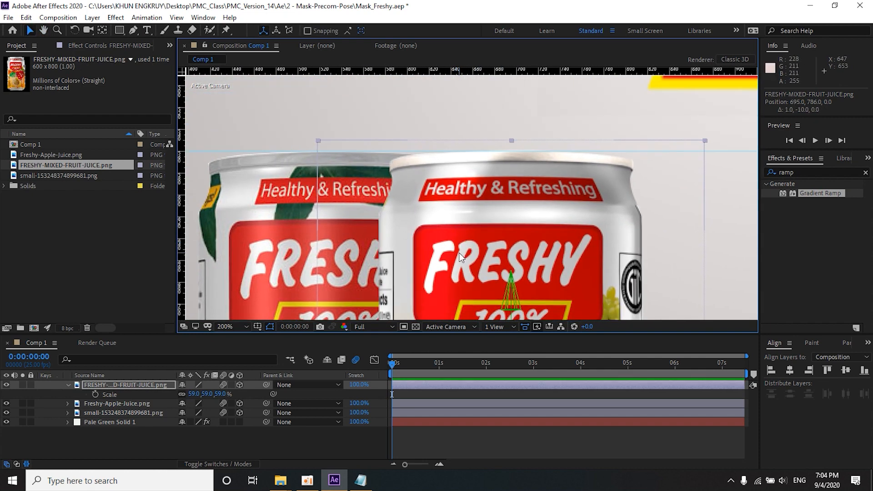
# Step: Scale the mixed fruit can to 61.5% and position it at about 695, 794 so its height matches the apple can
pyautogui.scroll(-2, 461, 253)
pyautogui.press('space')
pyautogui.moveTo(462, 268); pyautogui.dragTo(458, 218)
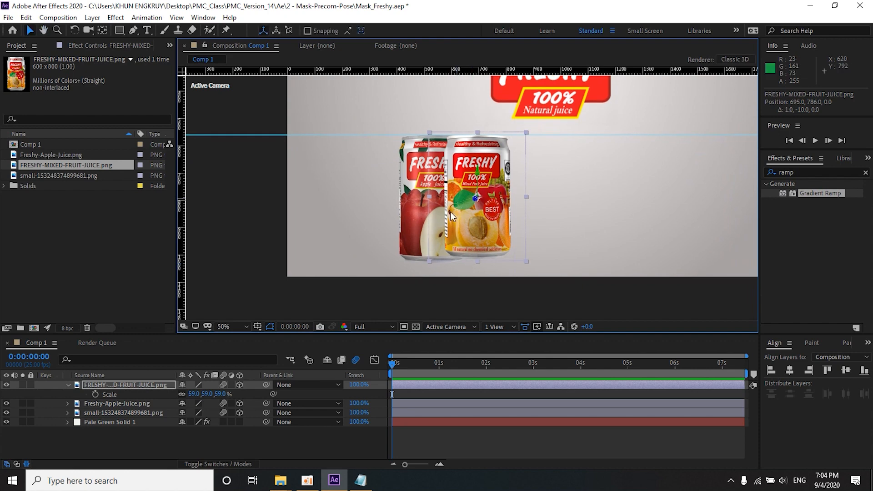
pyautogui.moveTo(200, 393); pyautogui.dragTo(200, 394)
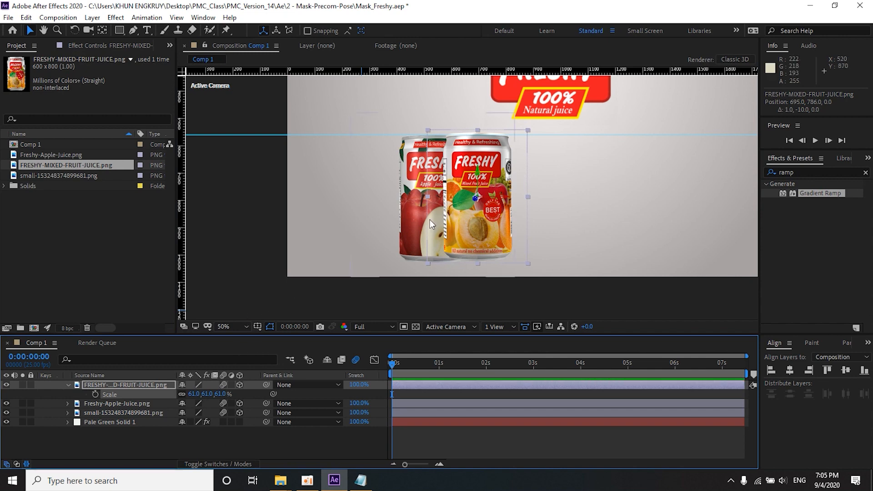
pyautogui.moveTo(430, 220); pyautogui.dragTo(427, 216)
pyautogui.press('Down')
pyautogui.press('Down')
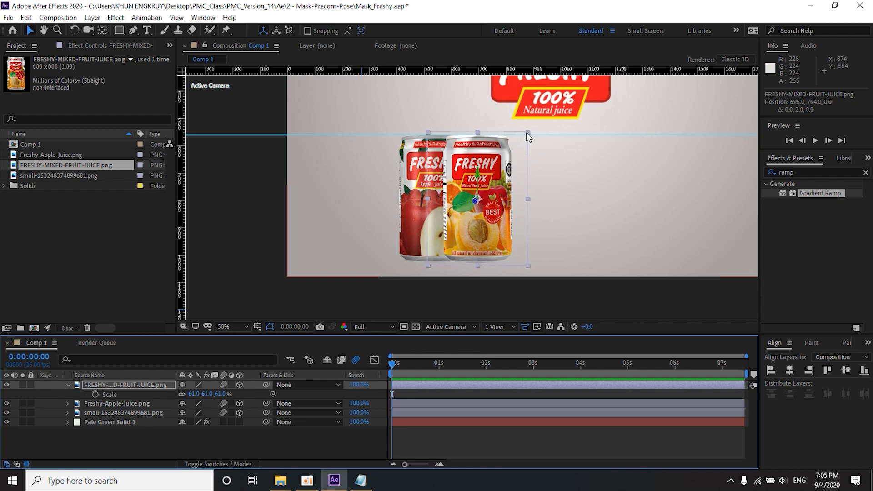
pyautogui.moveTo(528, 132); pyautogui.dragTo(528, 132)
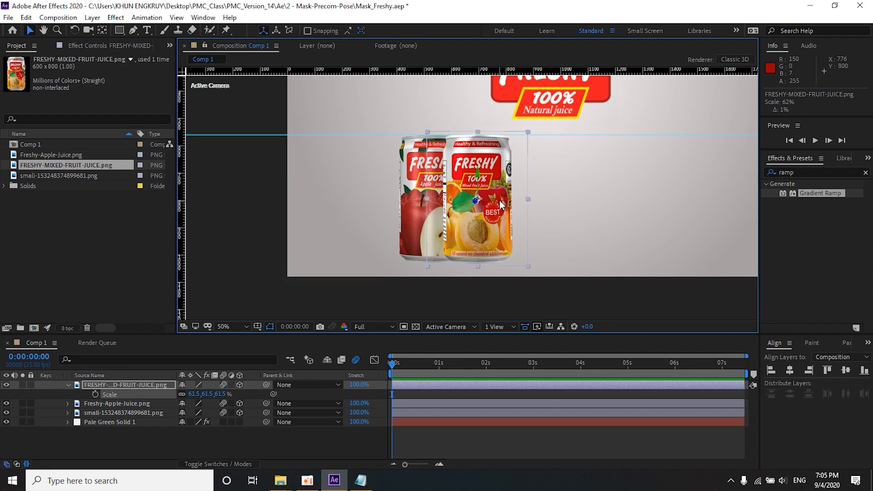
# Step: Move the mixed fruit can to the middle of the composition at about 979, 794 and raise the Freshy logo
pyautogui.moveTo(504, 200); pyautogui.dragTo(569, 200)
pyautogui.scroll(-2, 461, 204)
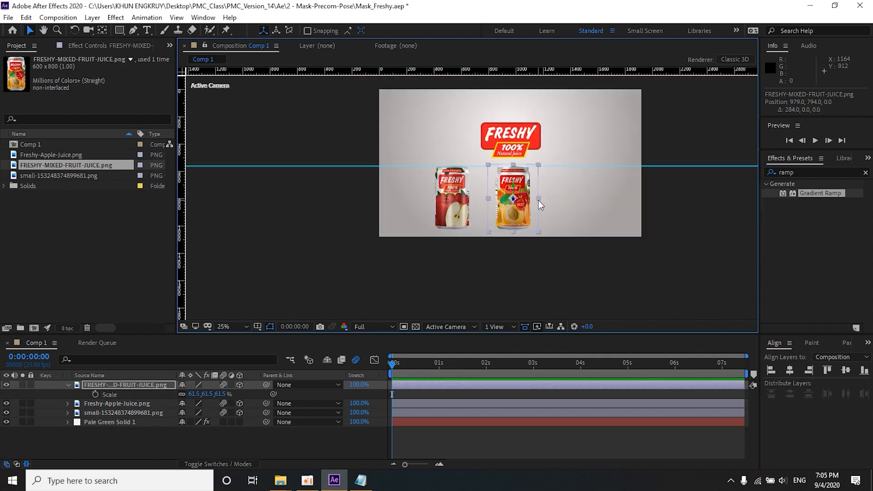
pyautogui.click(500, 151)
pyautogui.moveTo(498, 142); pyautogui.dragTo(498, 127)
pyautogui.moveTo(281, 480)
pyautogui.click(239, 448)
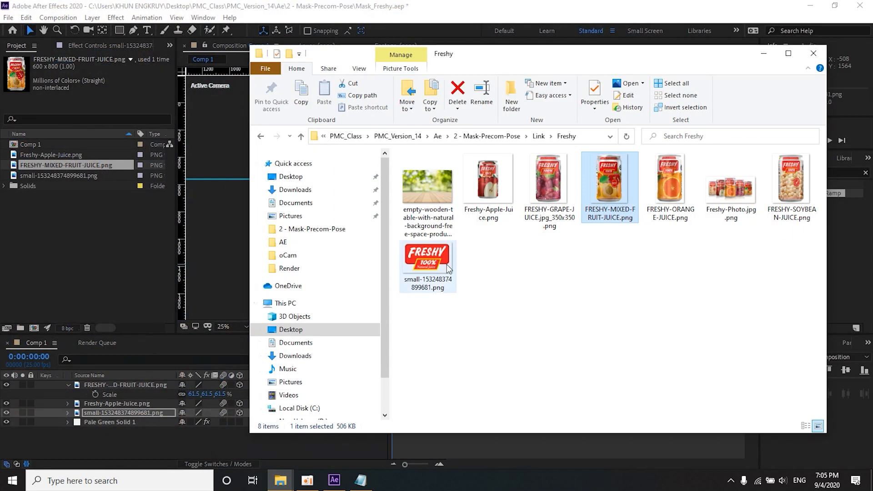
pyautogui.click(678, 187)
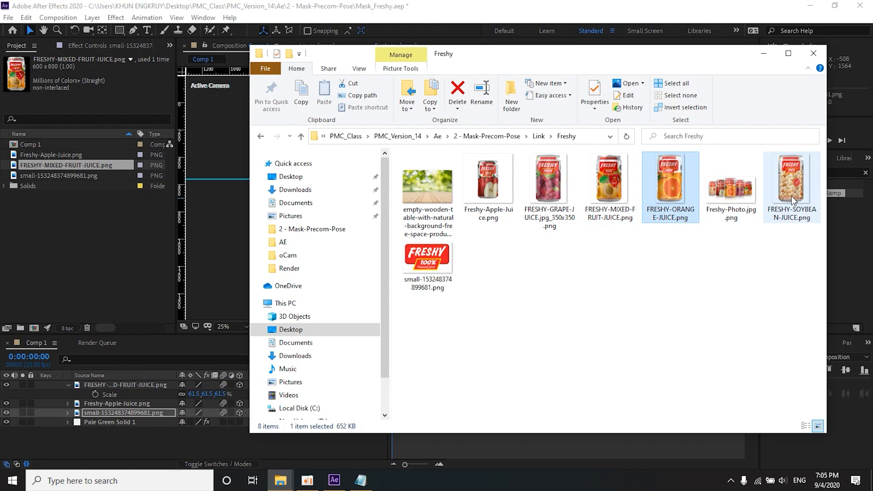
pyautogui.moveTo(609, 184); pyautogui.dragTo(130, 262)
pyautogui.moveTo(37, 178); pyautogui.dragTo(544, 205)
pyautogui.click(239, 384)
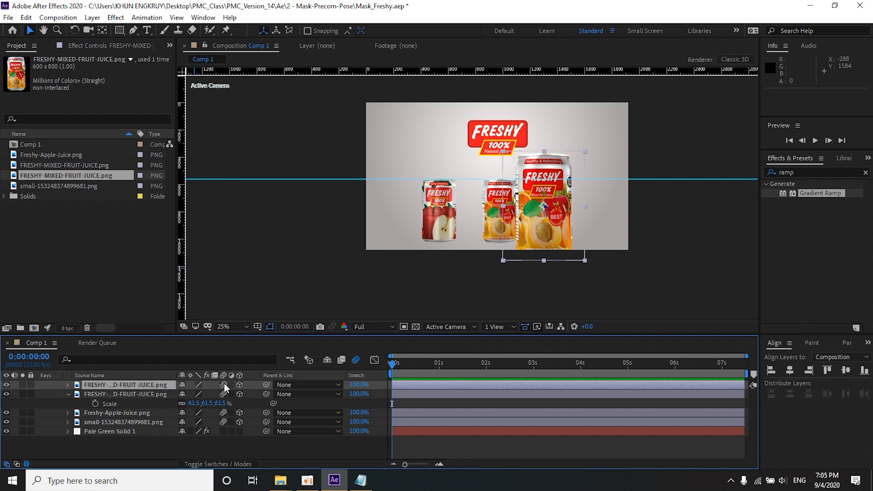
pyautogui.press('s')
pyautogui.moveTo(195, 394); pyautogui.dragTo(174, 394)
pyautogui.scroll(2, 561, 193)
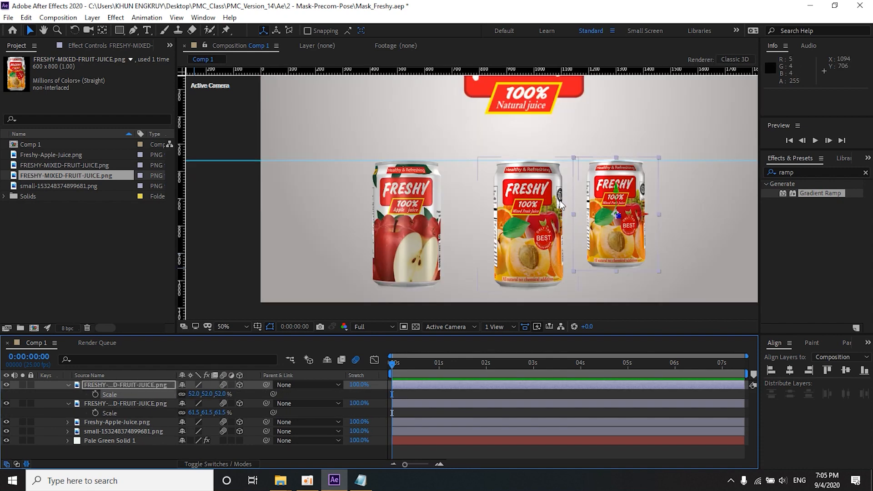
pyautogui.press('Delete')
pyautogui.click(41, 230)
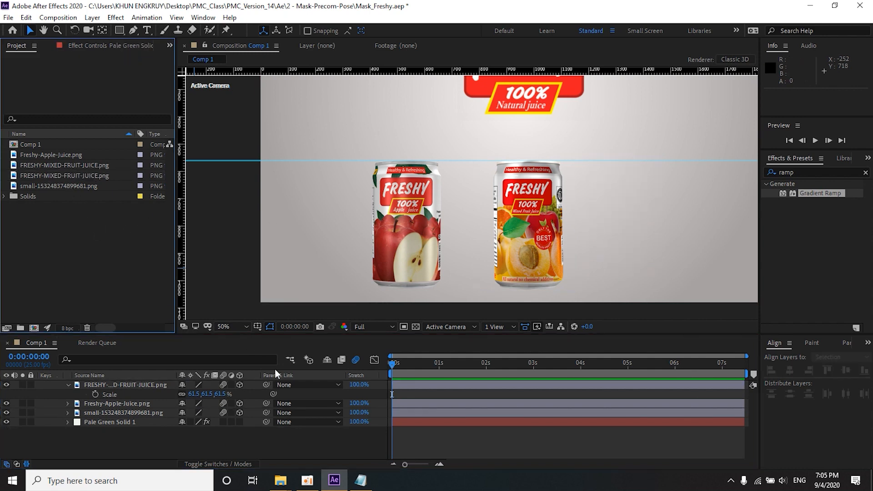
# Step: Import FRESHY-GRAPE-JUICE.jpg_350x350.png from the Freshy folder and place it to the right of the mixed fruit can
pyautogui.moveTo(281, 481)
pyautogui.click(241, 438)
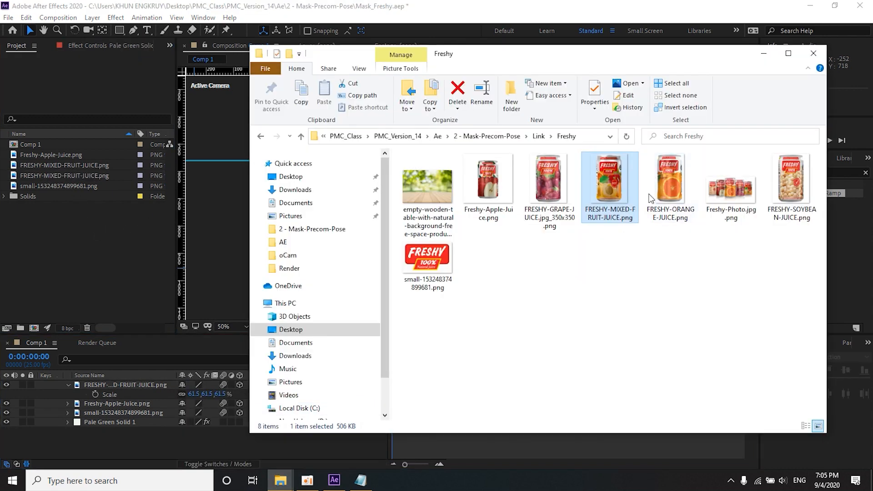
pyautogui.moveTo(549, 187); pyautogui.dragTo(100, 260)
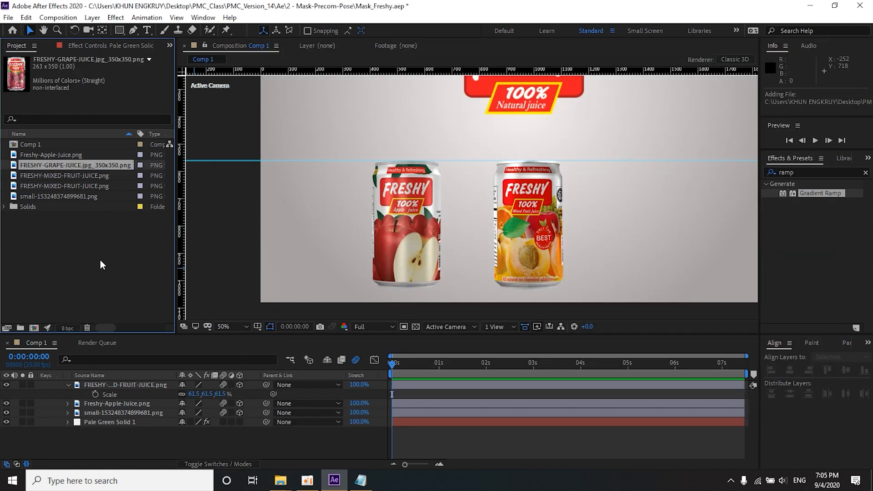
pyautogui.moveTo(29, 165); pyautogui.dragTo(587, 219)
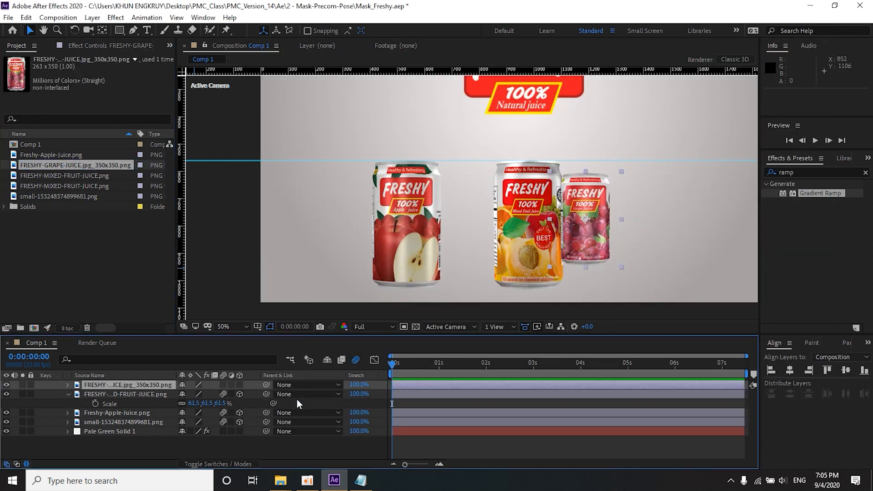
# Step: Make the grape can a 3D layer with motion blur and scale it to 137%
pyautogui.click(239, 385)
pyautogui.click(222, 384)
pyautogui.press('s')
pyautogui.moveTo(194, 395); pyautogui.dragTo(209, 393)
pyautogui.moveTo(213, 394); pyautogui.dragTo(217, 394)
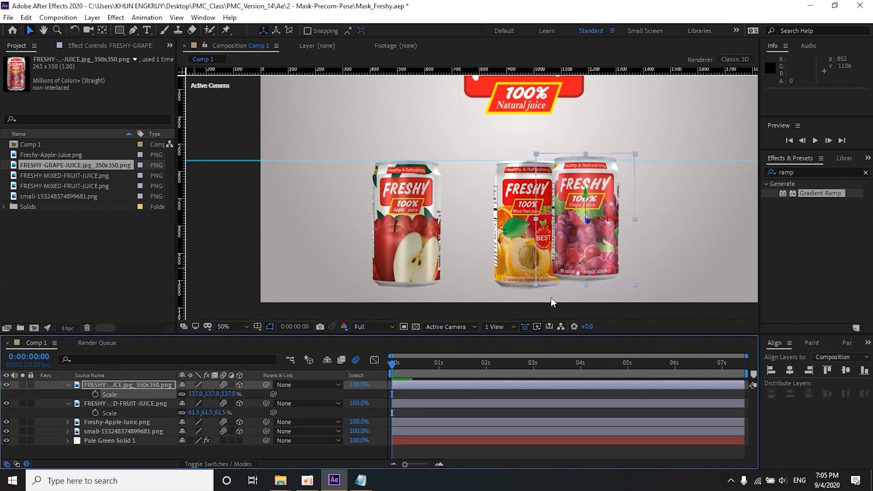
# Step: Set the guide to 562, scale the grape can to 138.1% and align it beneath the guide at about 1386, 791.8
pyautogui.moveTo(579, 250); pyautogui.dragTo(621, 247)
pyautogui.moveTo(668, 161); pyautogui.dragTo(668, 161)
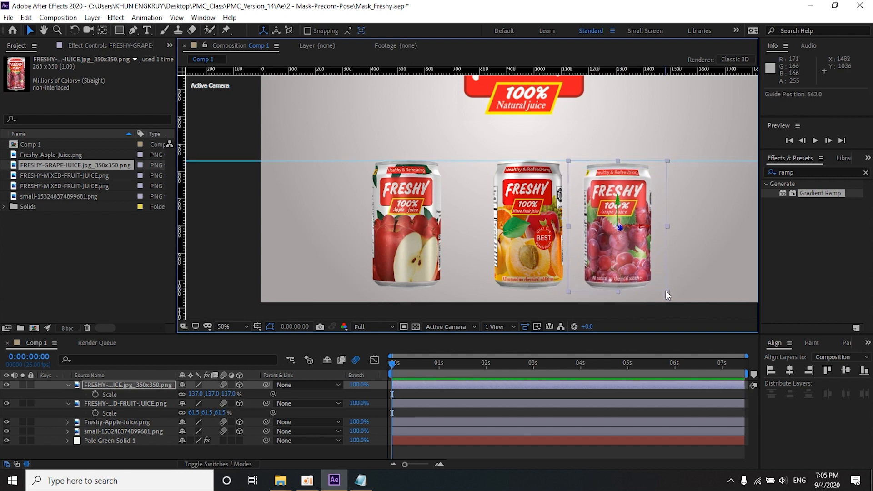
pyautogui.moveTo(666, 293); pyautogui.dragTo(669, 298)
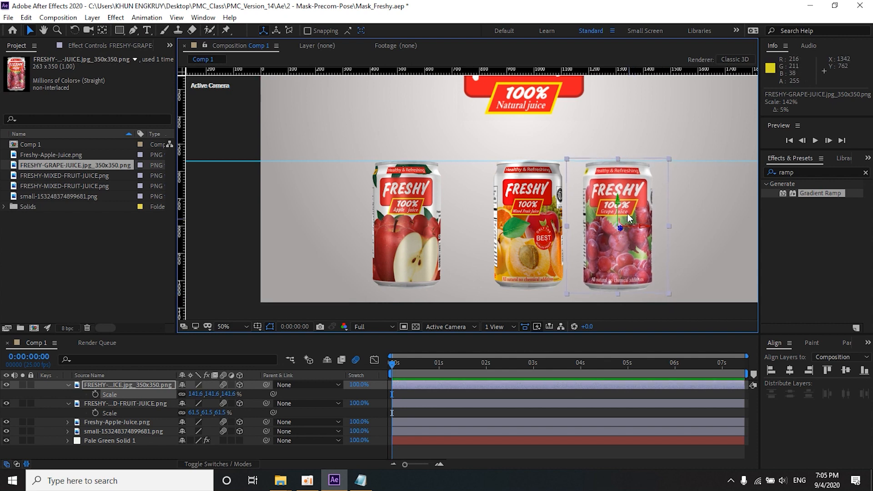
pyautogui.moveTo(620, 208); pyautogui.dragTo(619, 205)
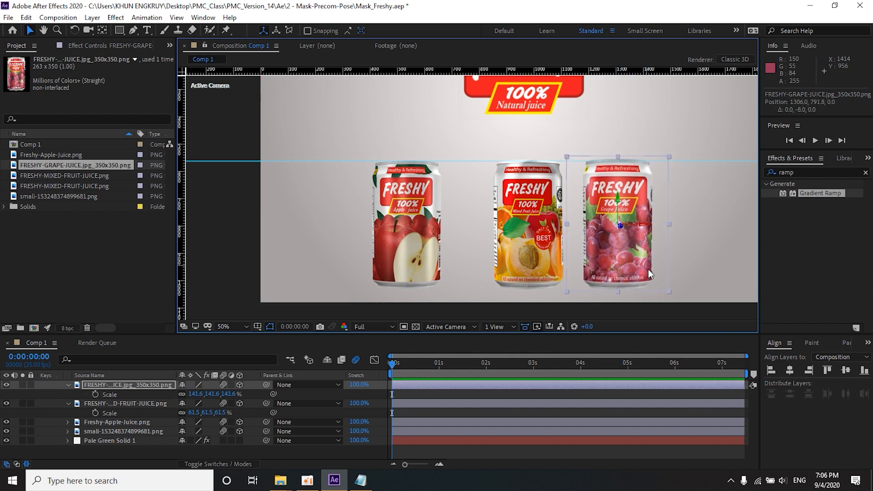
pyautogui.moveTo(667, 292); pyautogui.dragTo(668, 290)
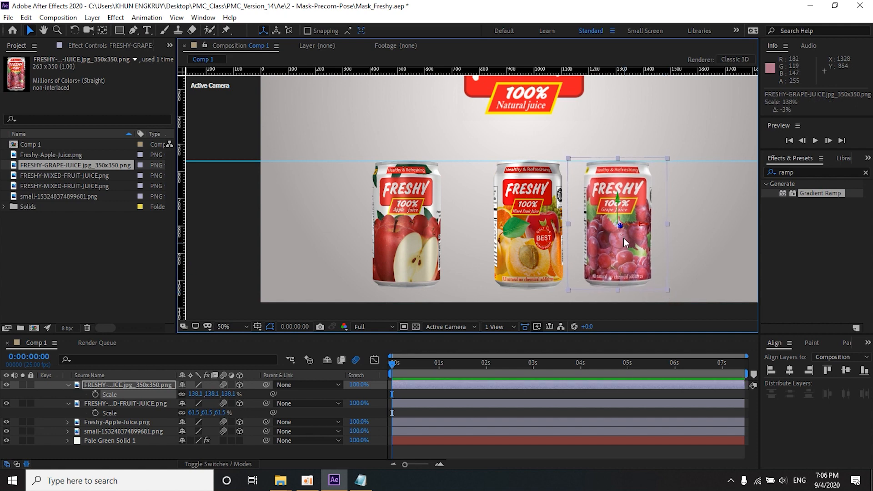
pyautogui.moveTo(651, 224); pyautogui.dragTo(673, 226)
pyautogui.click(539, 223)
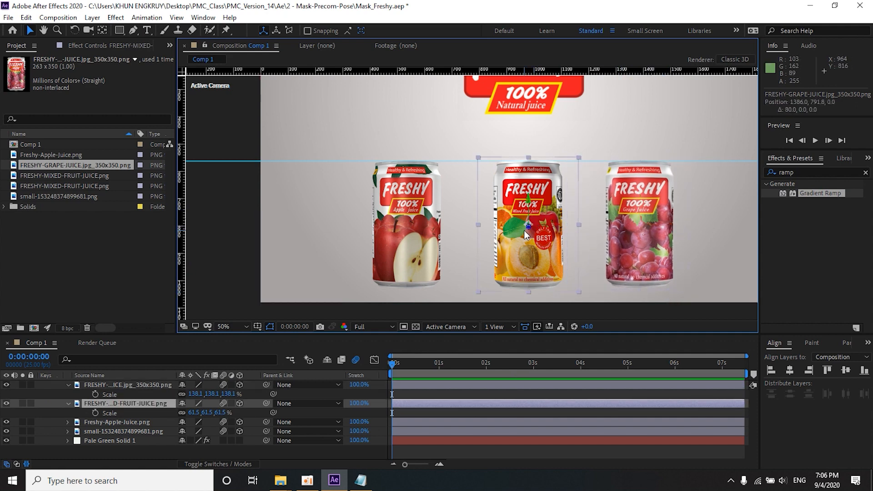
pyautogui.scroll(-2, 524, 230)
pyautogui.moveTo(454, 216); pyautogui.dragTo(455, 214)
pyautogui.press('v')
pyautogui.click(430, 217)
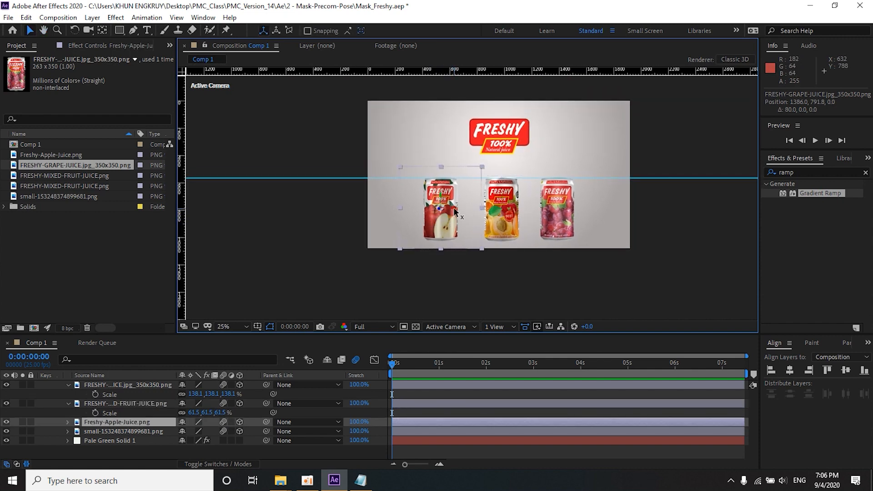
pyautogui.moveTo(452, 211); pyautogui.dragTo(461, 208)
pyautogui.hotkey('ctrl', 'z')
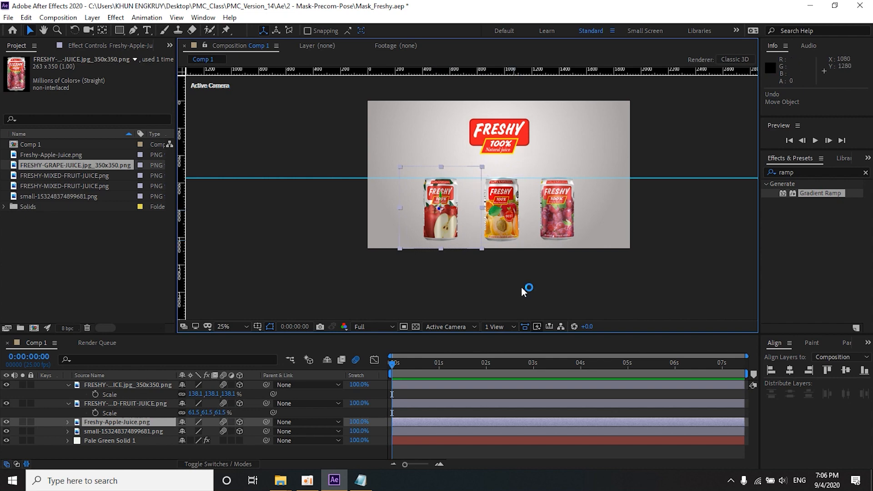
# Step: Switch to a two-view layout, then bring the mixed fruit can forward to Z -360 and raise it to Y 730
pyautogui.click(499, 328)
pyautogui.click(493, 348)
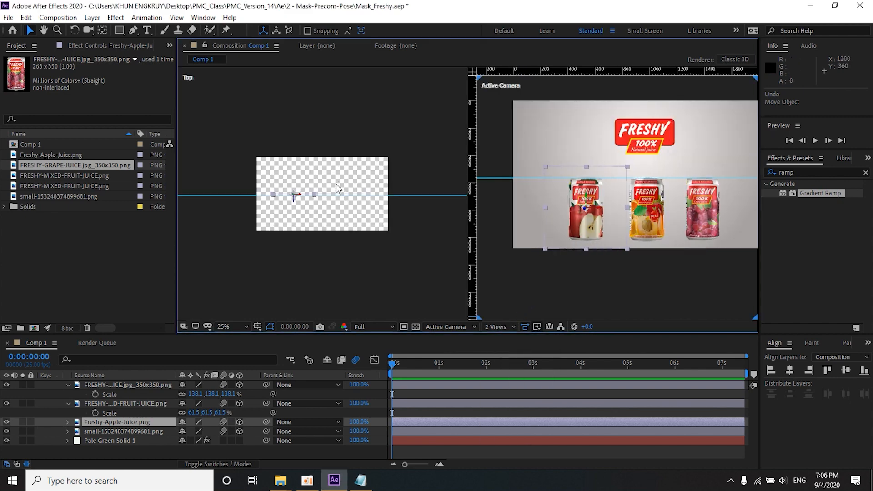
pyautogui.click(645, 218)
pyautogui.click(324, 197)
pyautogui.moveTo(326, 209); pyautogui.dragTo(319, 254)
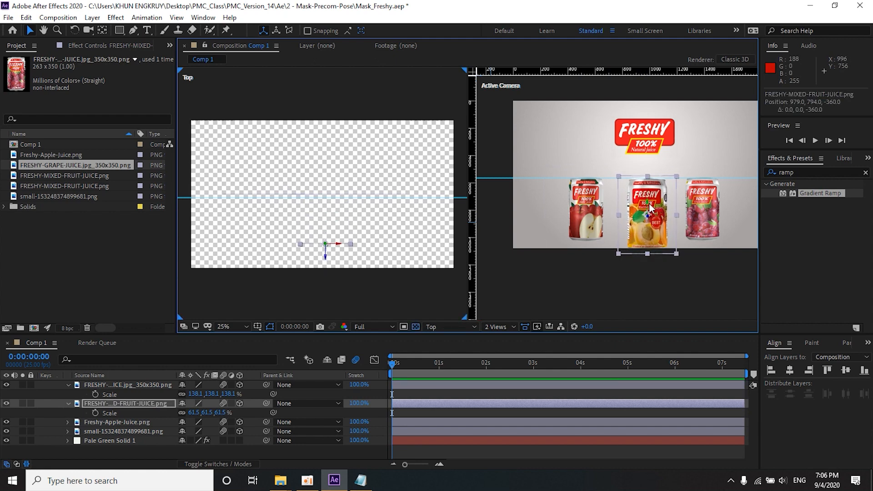
pyautogui.moveTo(650, 208); pyautogui.dragTo(648, 199)
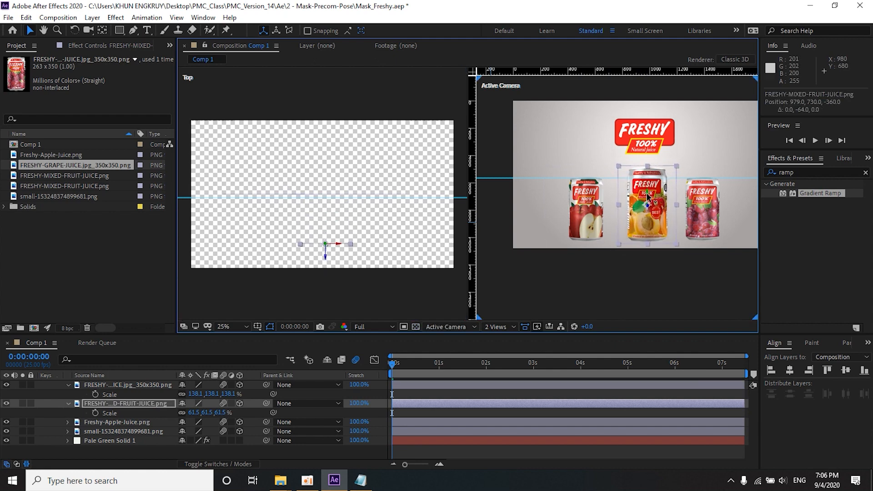
# Step: Move the apple can horizontally to X 688 and the grape can to X 1278, closer to the mixed fruit can
pyautogui.click(587, 210)
pyautogui.moveTo(599, 210); pyautogui.dragTo(617, 211)
pyautogui.click(713, 213)
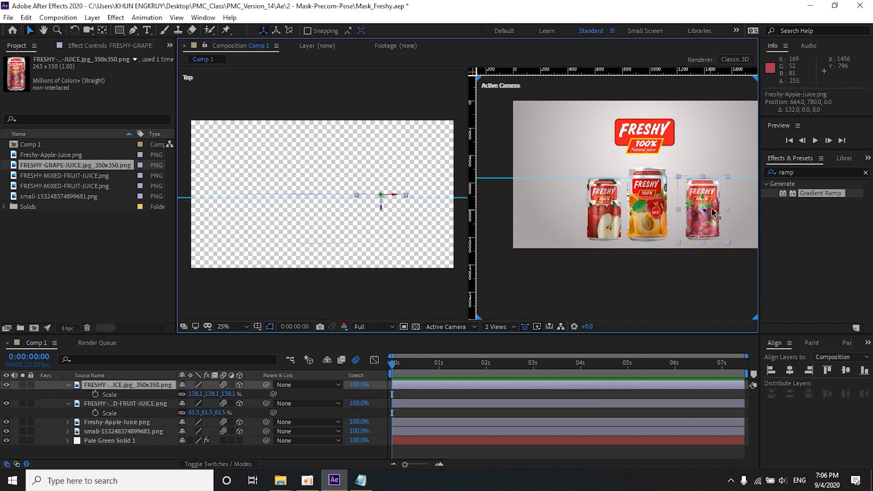
pyautogui.moveTo(712, 213); pyautogui.dragTo(701, 216)
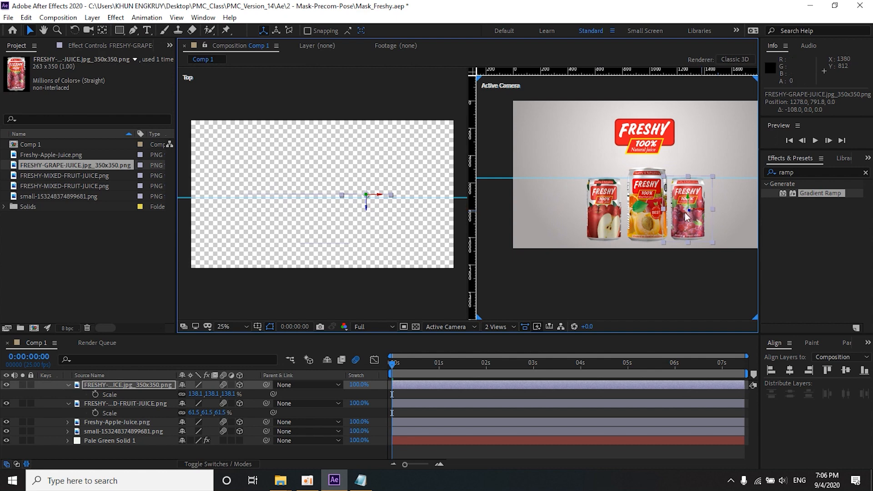
pyautogui.click(609, 214)
pyautogui.moveTo(617, 210); pyautogui.dragTo(622, 209)
# Step: Return the composition viewer to a single Active Camera view
pyautogui.click(636, 136)
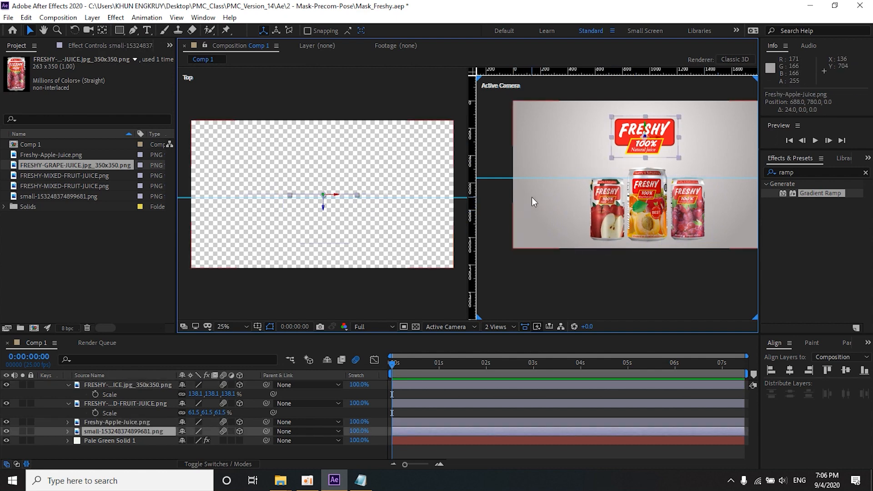
pyautogui.scroll(-2, 531, 197)
pyautogui.click(498, 327)
pyautogui.click(505, 347)
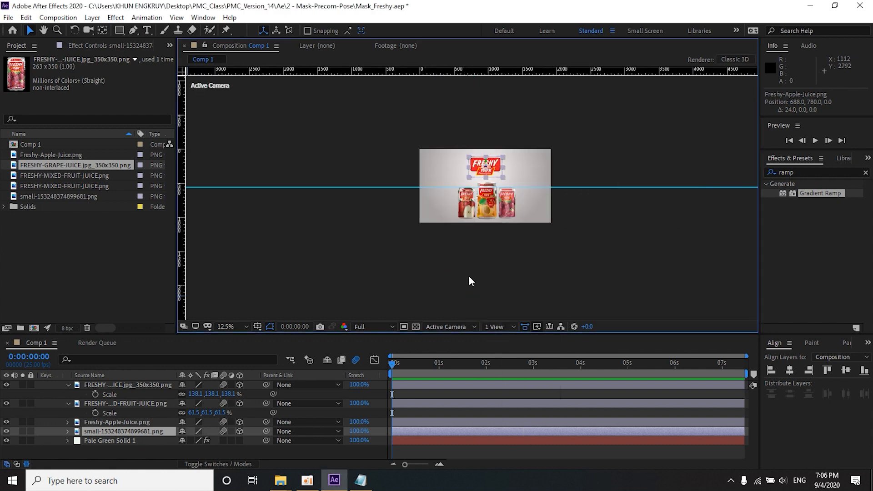
pyautogui.scroll(4, 474, 181)
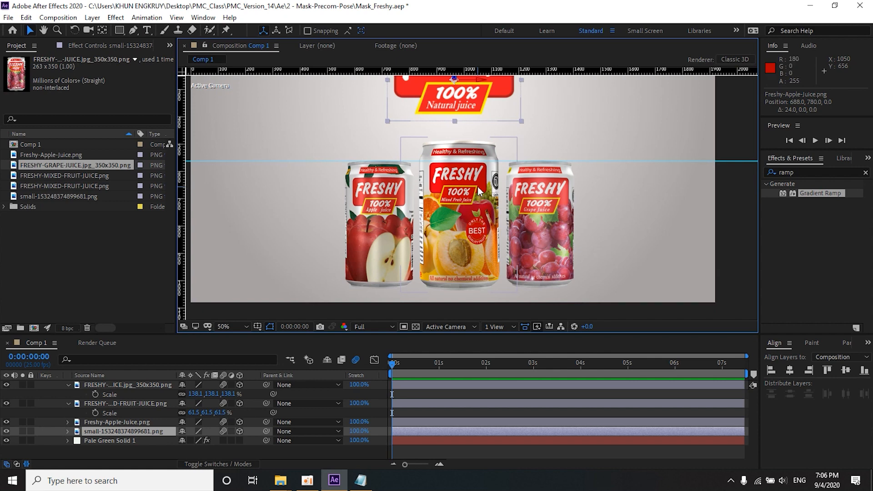
# Step: Move the horizontal guide below the frame to 1392 and raise the logo to Y 248
pyautogui.scroll(-2, 477, 192)
pyautogui.moveTo(463, 181)
pyautogui.mouseDown()
pyautogui.moveTo(450, 189)
pyautogui.moveTo(456, 181)
pyautogui.mouseUp()
pyautogui.scroll(2, 455, 181)
pyautogui.scroll(-2, 455, 181)
pyautogui.moveTo(320, 181); pyautogui.dragTo(320, 293)
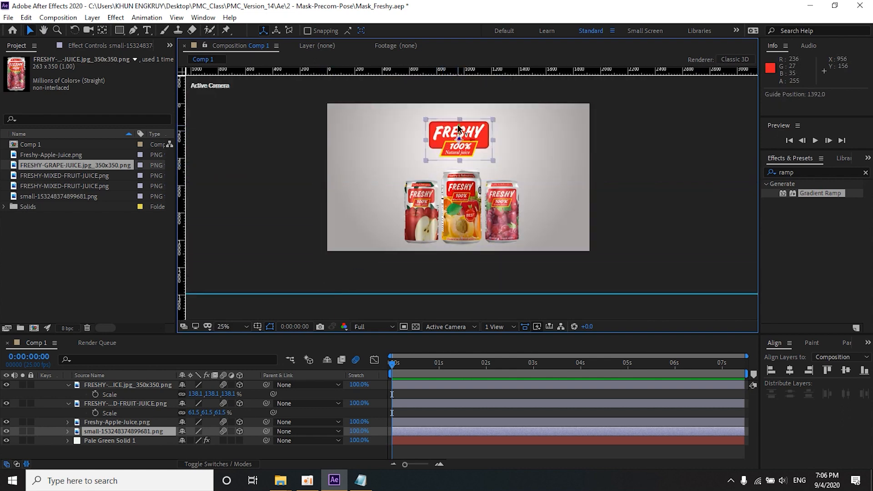
pyautogui.moveTo(459, 127); pyautogui.dragTo(459, 126)
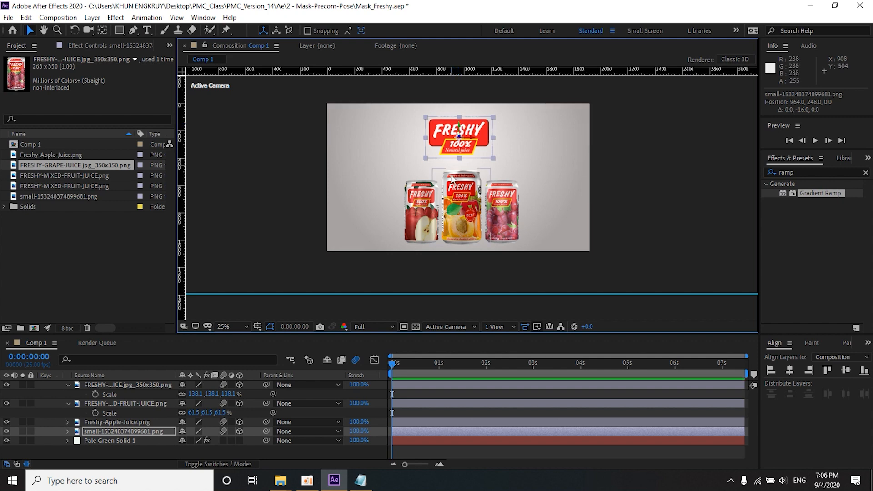
pyautogui.click(509, 209)
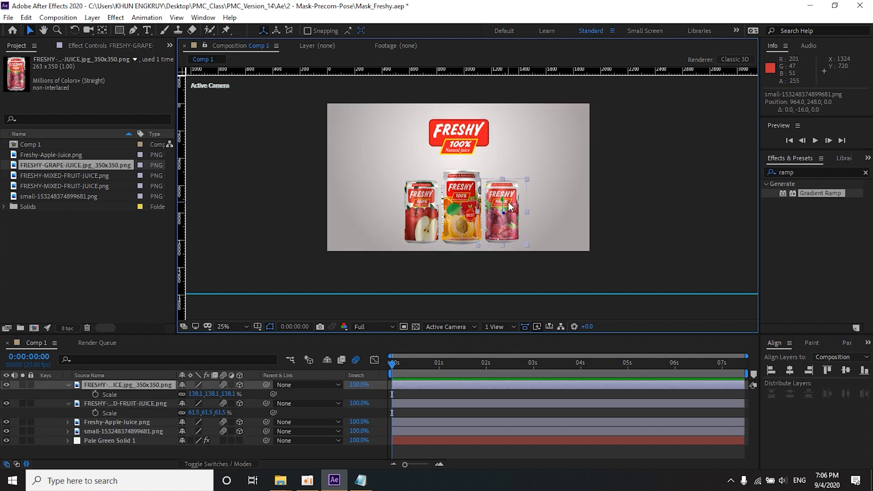
pyautogui.click(324, 203)
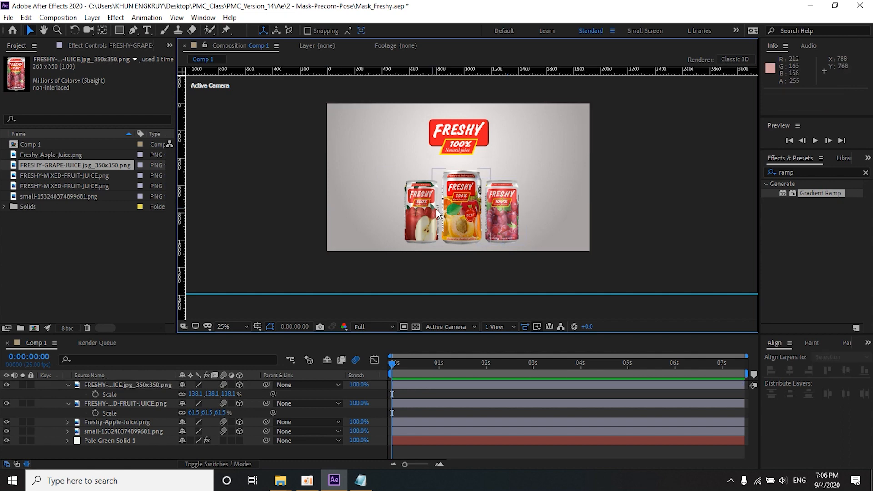
pyautogui.click(464, 184)
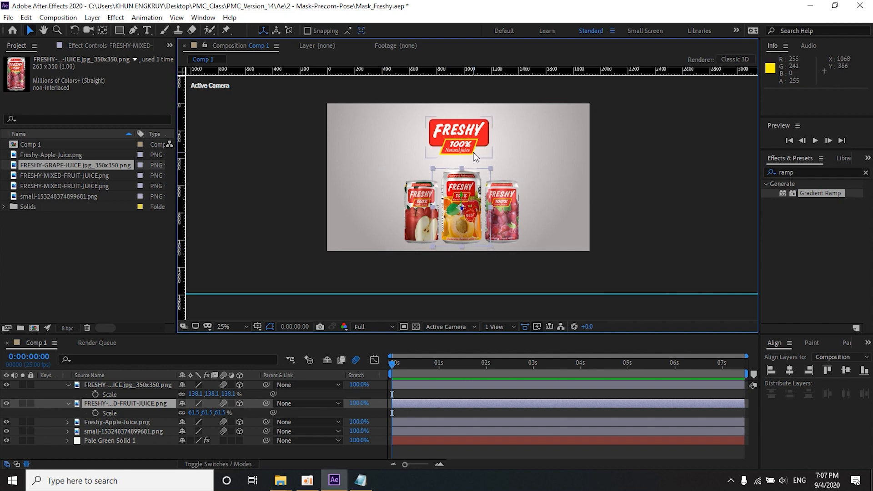
pyautogui.click(420, 210)
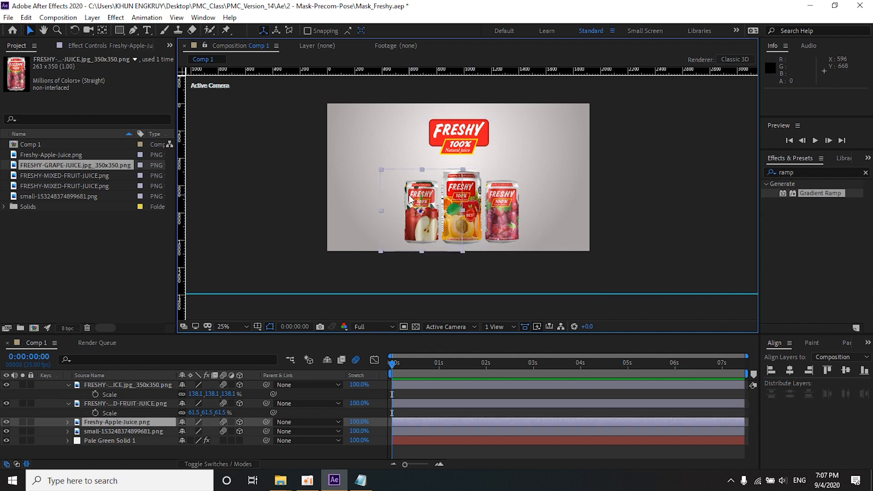
pyautogui.click(502, 204)
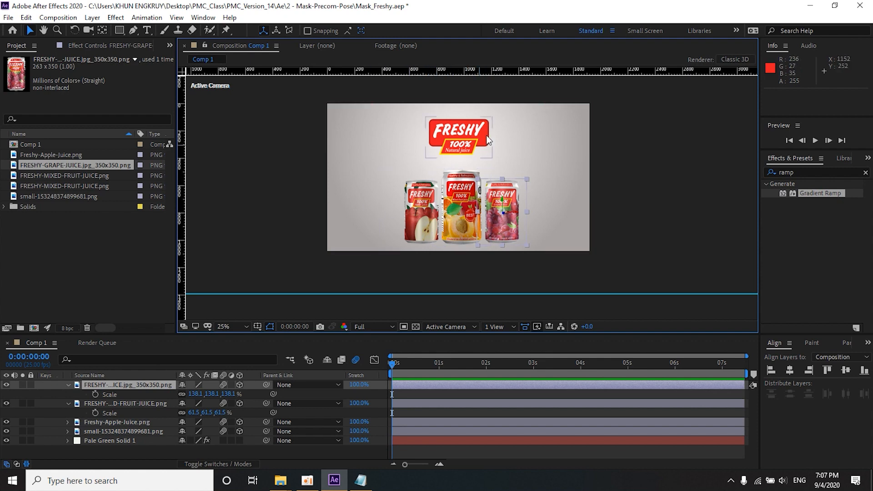
pyautogui.moveTo(442, 72); pyautogui.dragTo(441, 111)
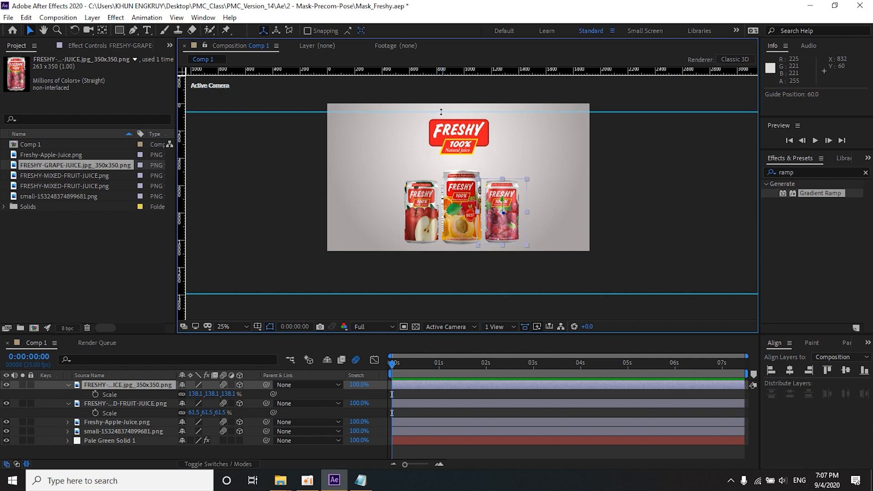
pyautogui.moveTo(442, 112); pyautogui.dragTo(449, 53)
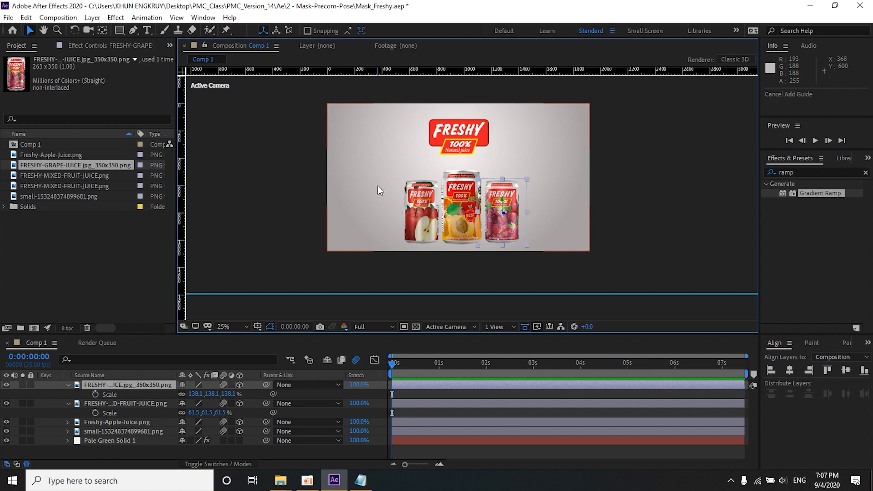
pyautogui.click(310, 234)
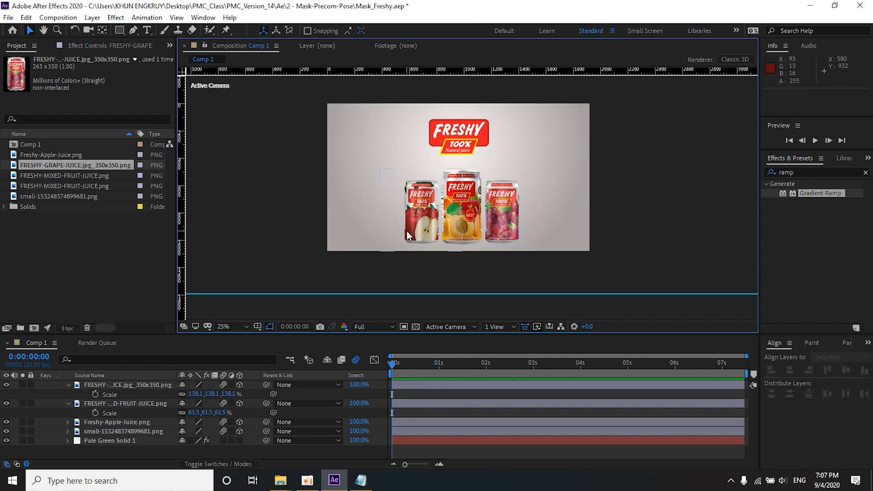
pyautogui.click(409, 231)
pyautogui.click(474, 230)
pyautogui.click(504, 228)
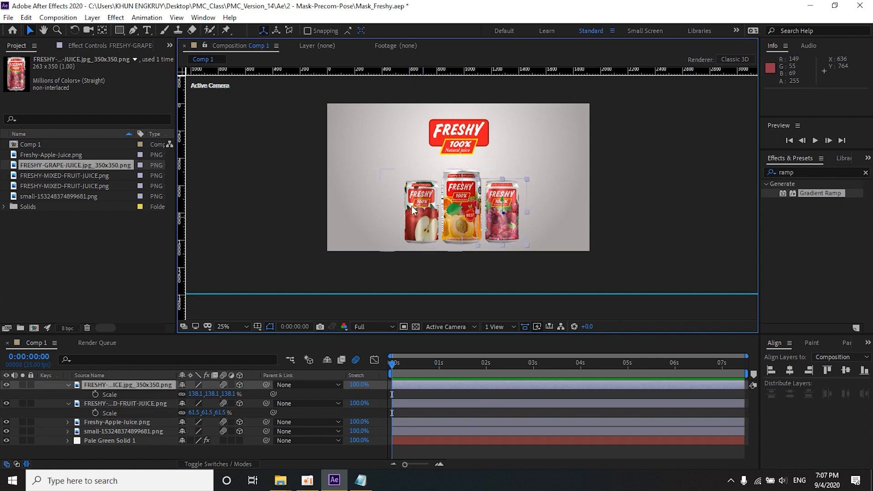
# Step: Lower the mixed fruit can below the frame to Y 1310 and move the guide to 1044 near the frame's lower edge
pyautogui.click(416, 365)
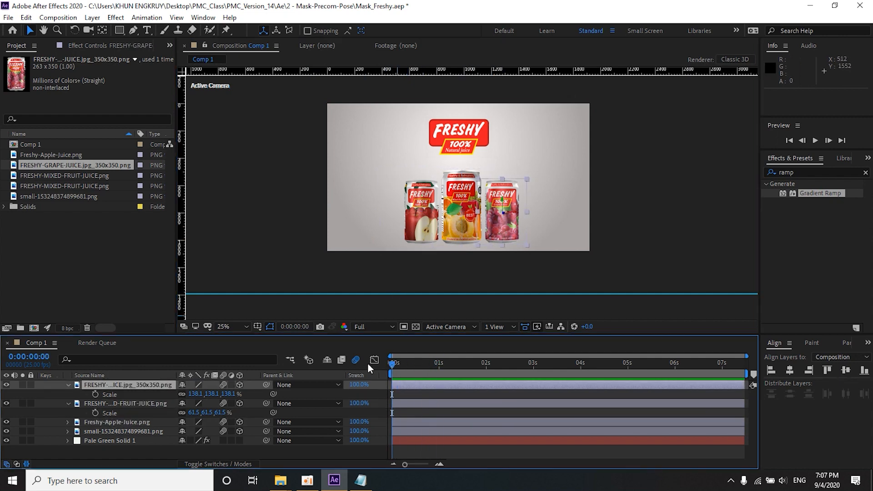
pyautogui.click(455, 234)
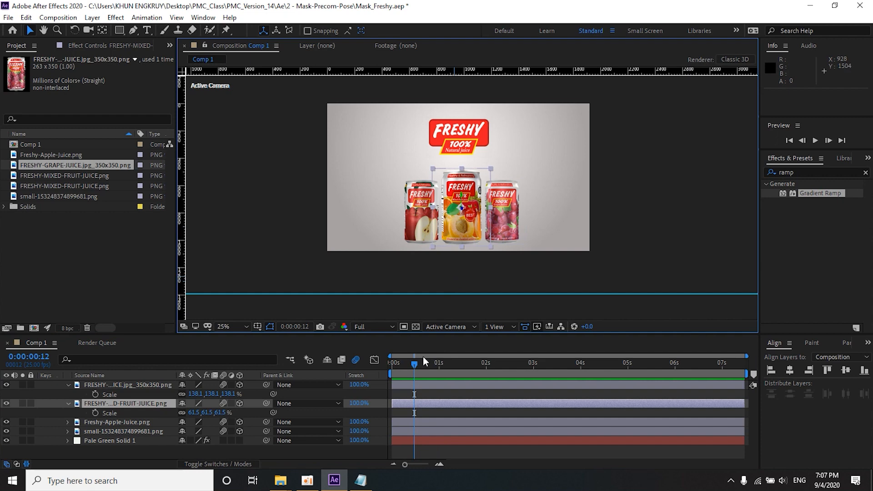
pyautogui.press('p')
pyautogui.moveTo(201, 412); pyautogui.dragTo(235, 413)
pyautogui.moveTo(282, 294); pyautogui.dragTo(285, 246)
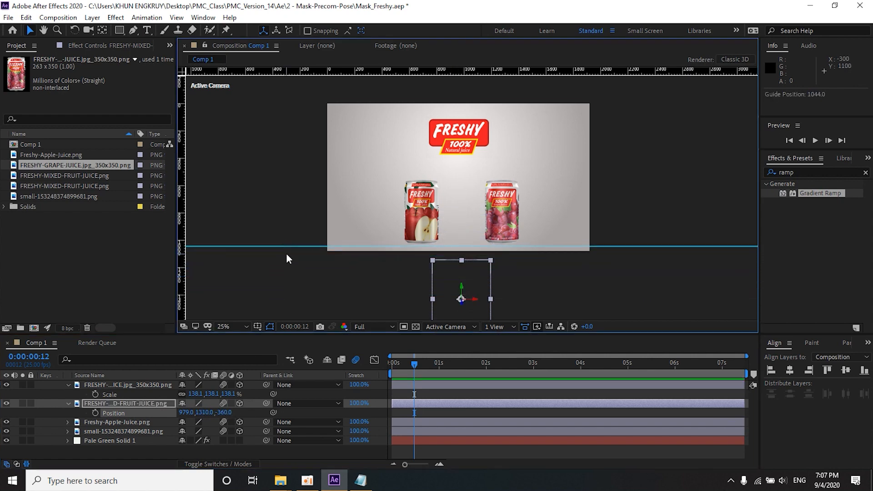
# Step: Keyframe the mixed fruit can's Position from Y 1310 at frame 5, overshooting upward at frame 10 and settling at Y 730 at frame 13
pyautogui.moveTo(399, 369)
pyautogui.mouseDown()
pyautogui.moveTo(366, 364)
pyautogui.moveTo(402, 366)
pyautogui.mouseUp()
pyautogui.click(95, 412)
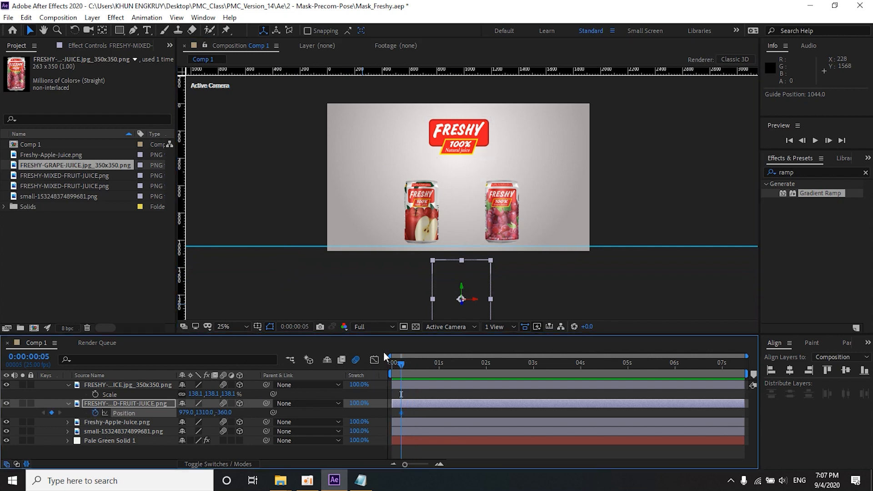
pyautogui.click(828, 140)
pyautogui.click(828, 140)
pyautogui.click(827, 141)
pyautogui.click(828, 140)
pyautogui.click(828, 140)
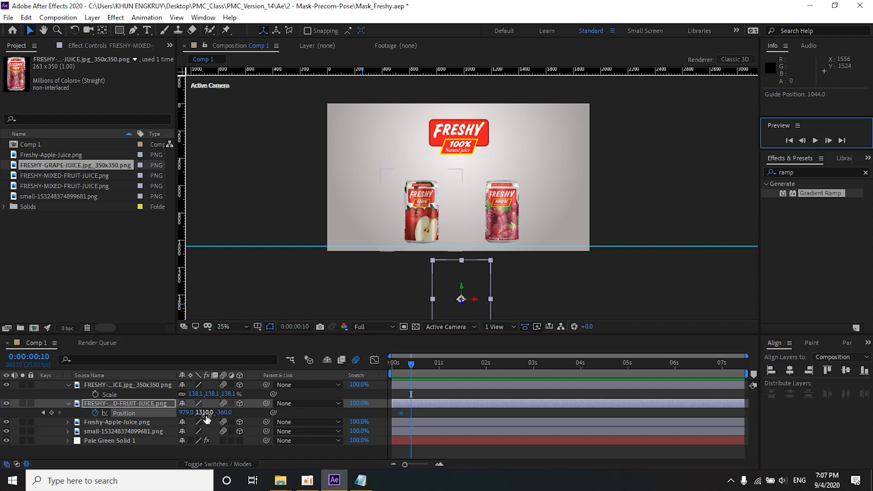
pyautogui.moveTo(206, 417); pyautogui.dragTo(691, 256)
pyautogui.click(814, 141)
pyautogui.moveTo(202, 412); pyautogui.dragTo(218, 411)
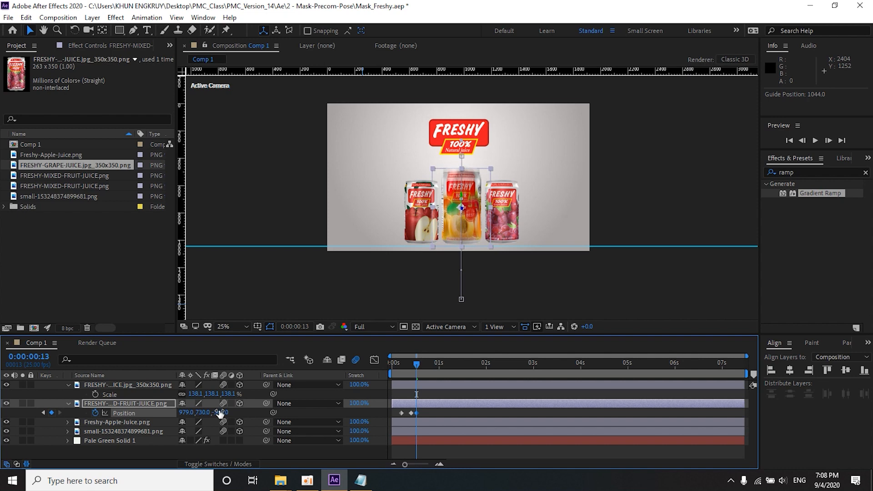
# Step: Play back the composition to check the mixed fruit can's rise animation
pyautogui.press('space')
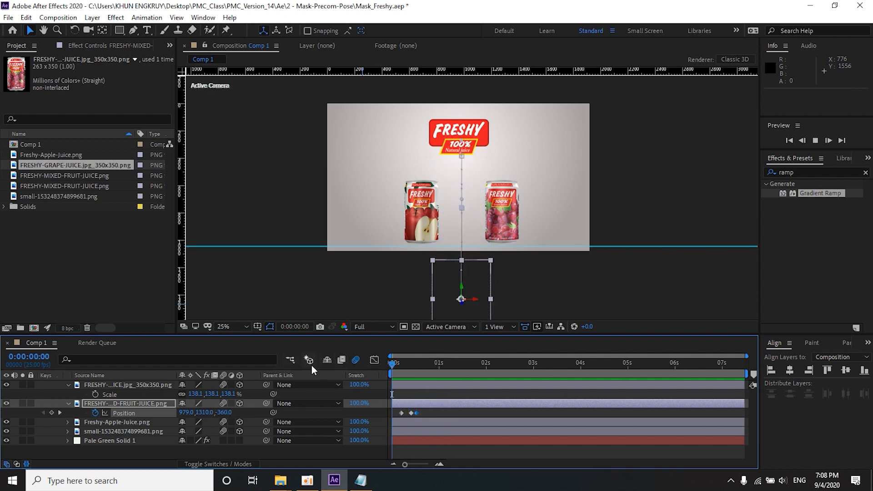
pyautogui.press('space')
pyautogui.press('space')
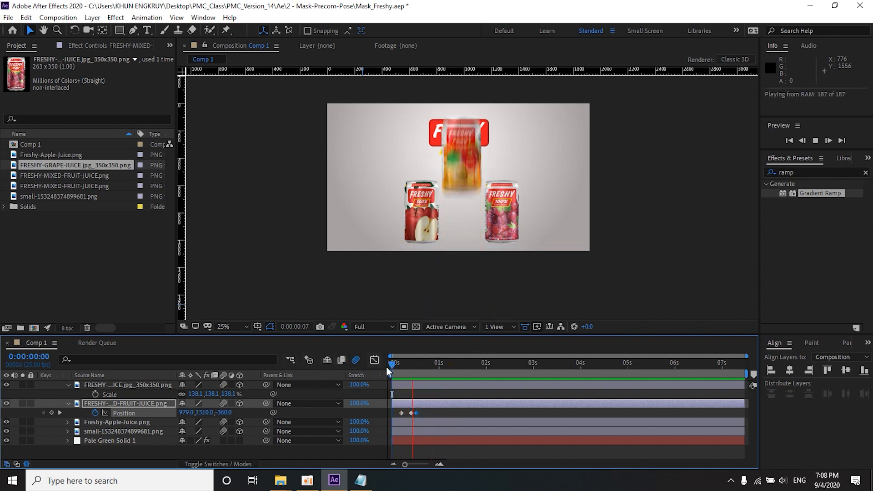
pyautogui.press('space')
# Step: Pre-compose the mixed fruit can as Freshy_1 with all attributes moved into it, and enable 3D and motion blur on the new layer
pyautogui.click(417, 364)
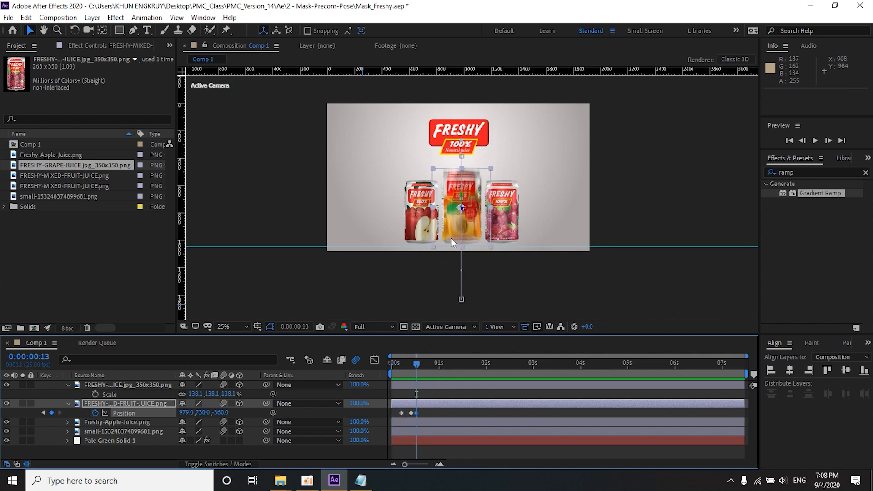
pyautogui.scroll(2, 450, 250)
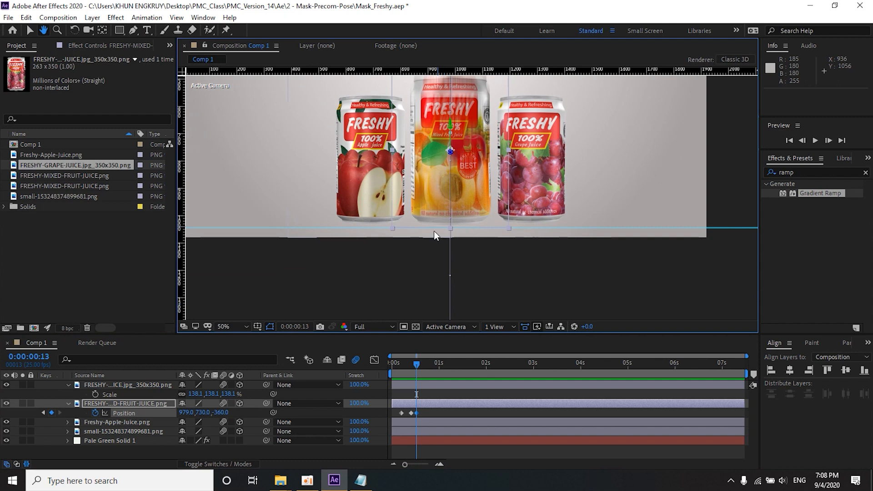
pyautogui.rightClick(426, 405)
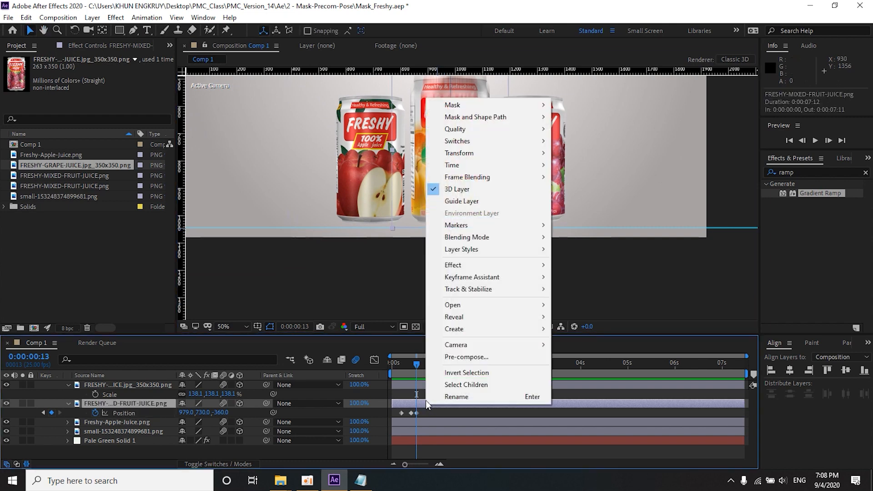
pyautogui.click(448, 357)
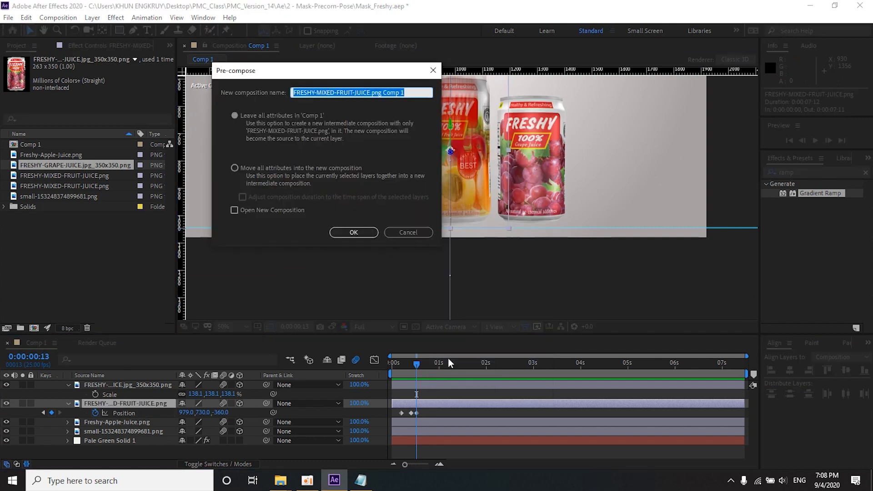
pyautogui.click(266, 170)
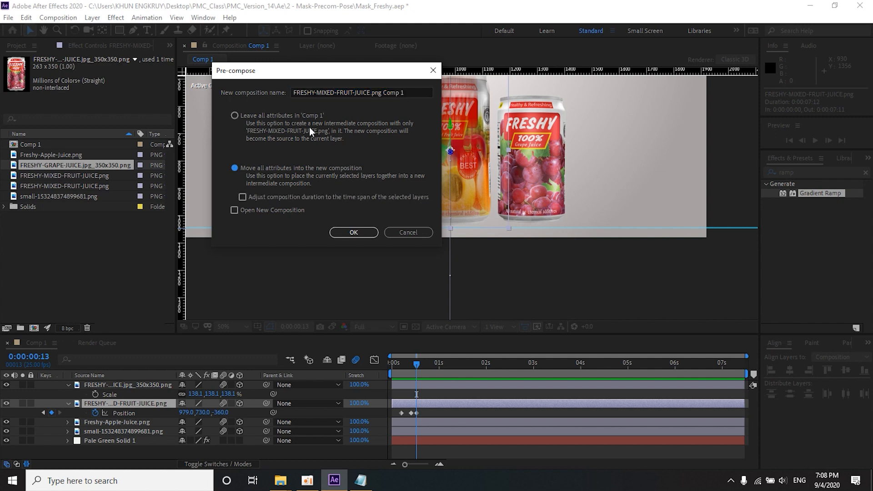
pyautogui.moveTo(399, 89); pyautogui.dragTo(250, 86)
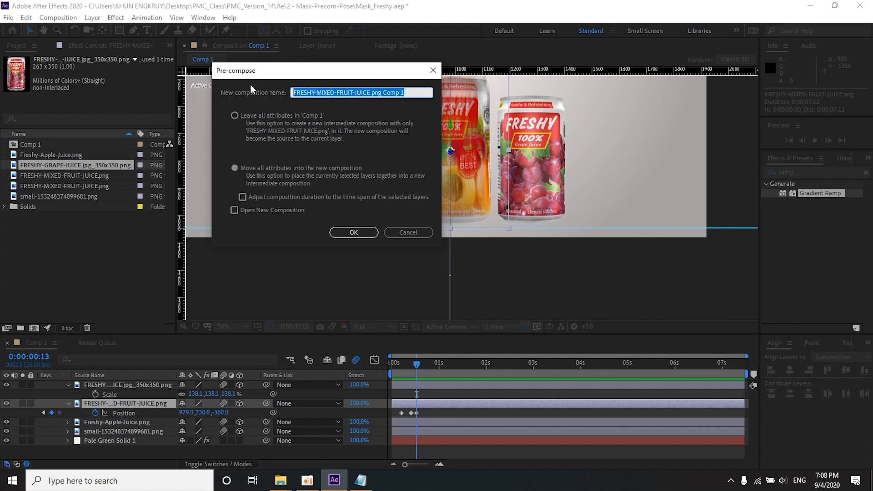
pyautogui.write('Freshy_1')
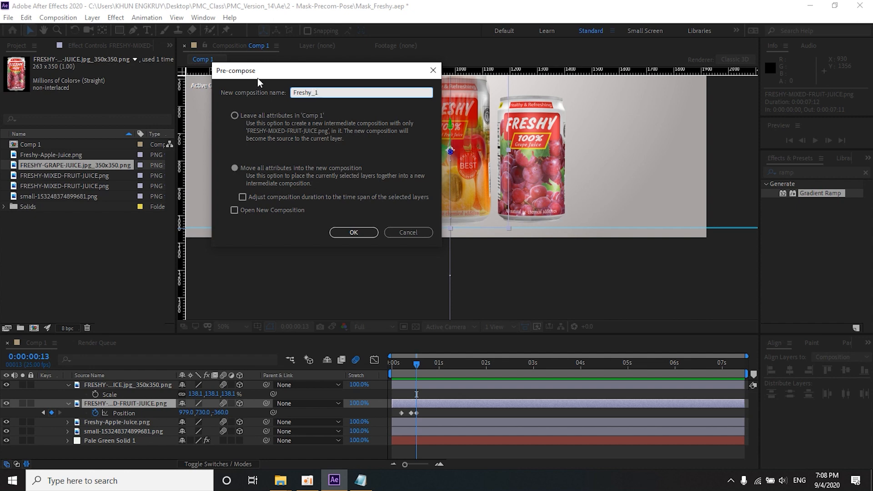
pyautogui.click(344, 233)
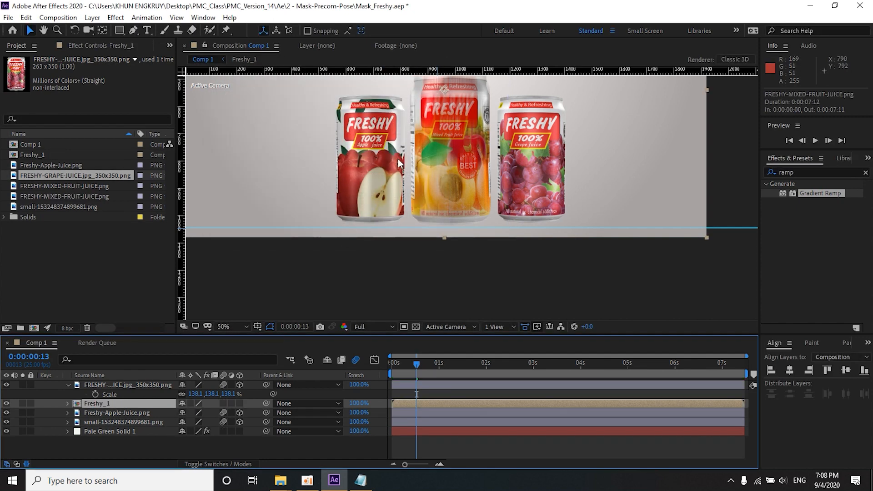
pyautogui.click(239, 403)
pyautogui.click(221, 403)
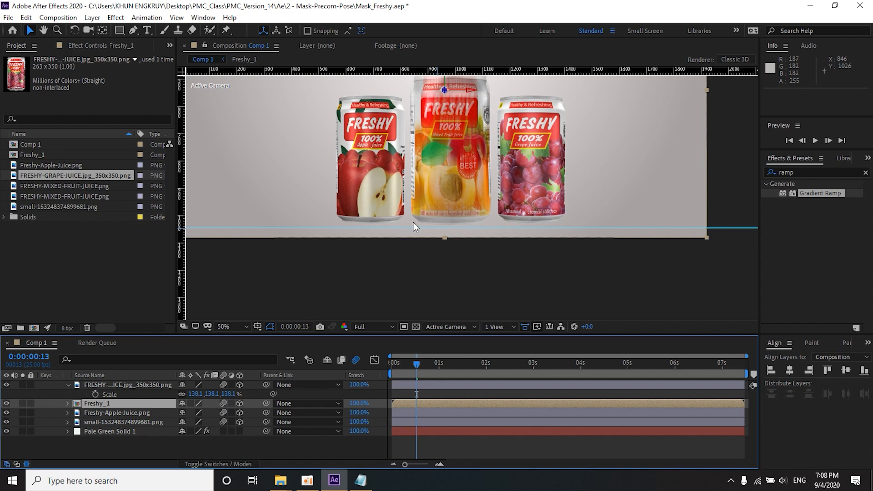
# Step: Draw a rectangular mask on Freshy_1 around the can's path, from about X 772, Y -52 to X 1260, Y 1044 at the guide
pyautogui.scroll(-2, 413, 223)
pyautogui.moveTo(393, 190); pyautogui.dragTo(374, 218)
pyautogui.press('q')
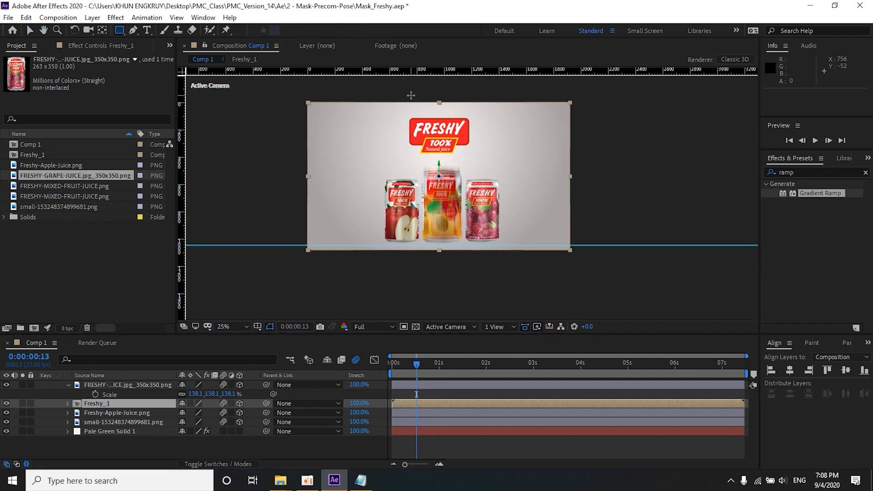
pyautogui.moveTo(415, 97); pyautogui.dragTo(479, 245)
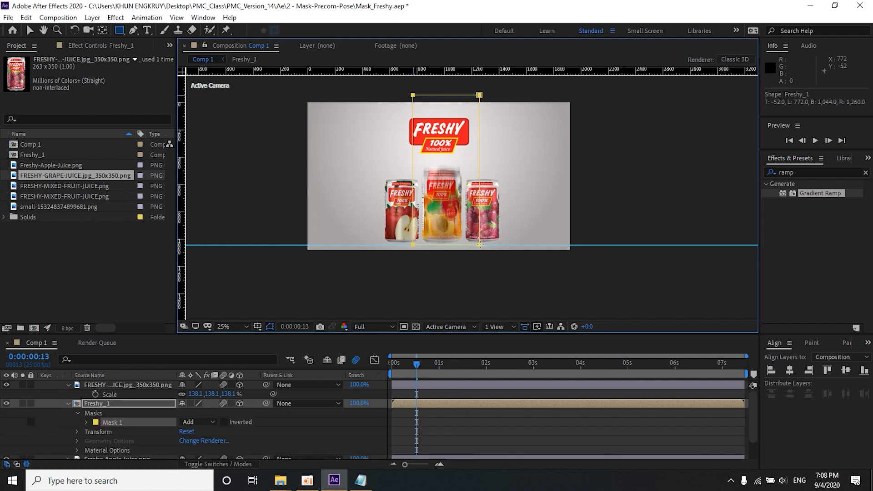
# Step: Play back the composition from the start to check the masked rise of the mixed fruit can
pyautogui.click(467, 385)
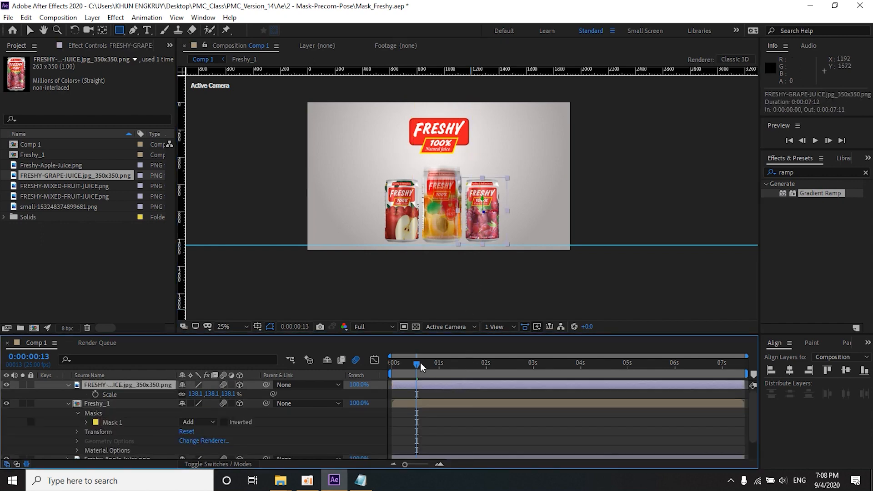
pyautogui.moveTo(418, 364); pyautogui.dragTo(308, 361)
pyautogui.press('space')
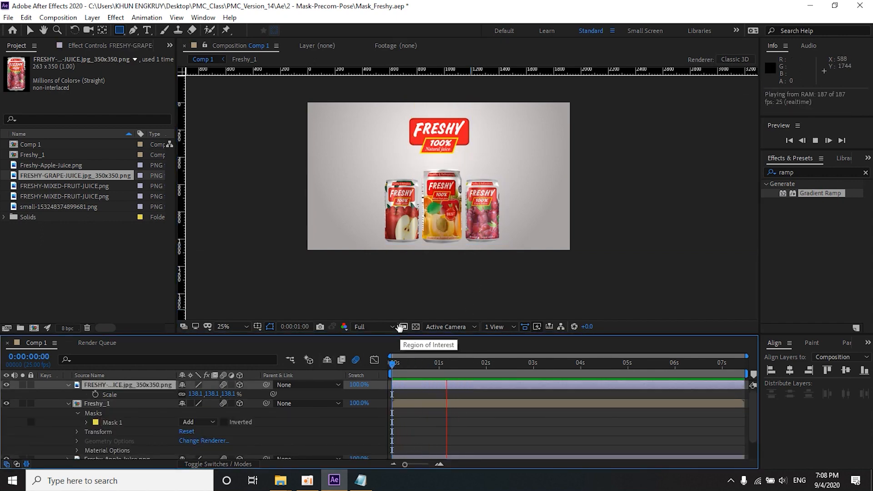
pyautogui.press('space')
pyautogui.moveTo(448, 364); pyautogui.dragTo(392, 364)
pyautogui.press('space')
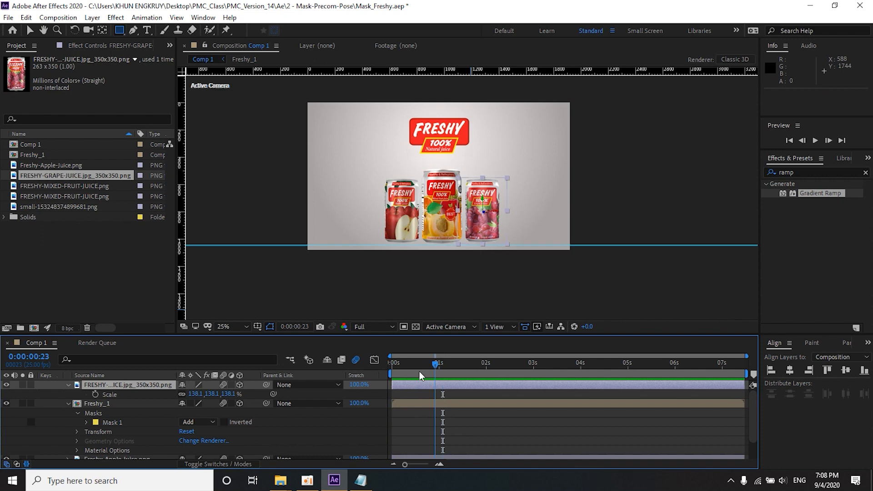
pyautogui.press('space')
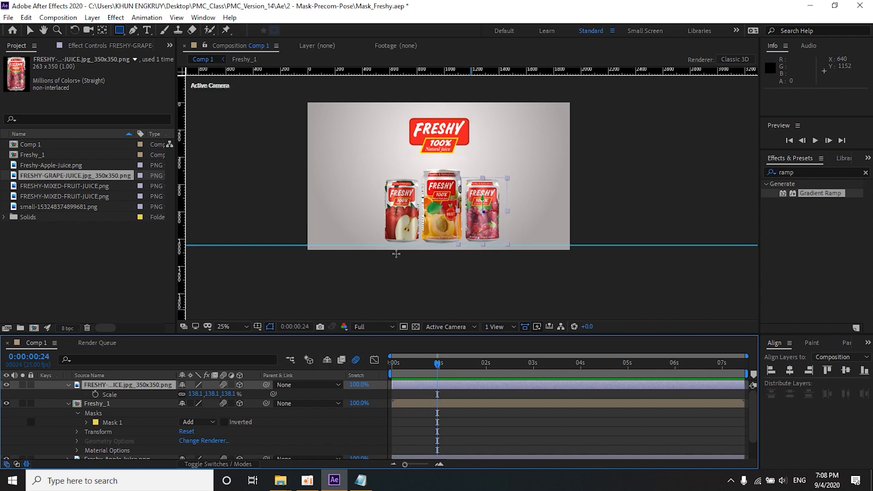
# Step: Move the apple juice can behind the mixed fruit can to X 996 and add its first Position keyframe at frame 24
pyautogui.click(32, 30)
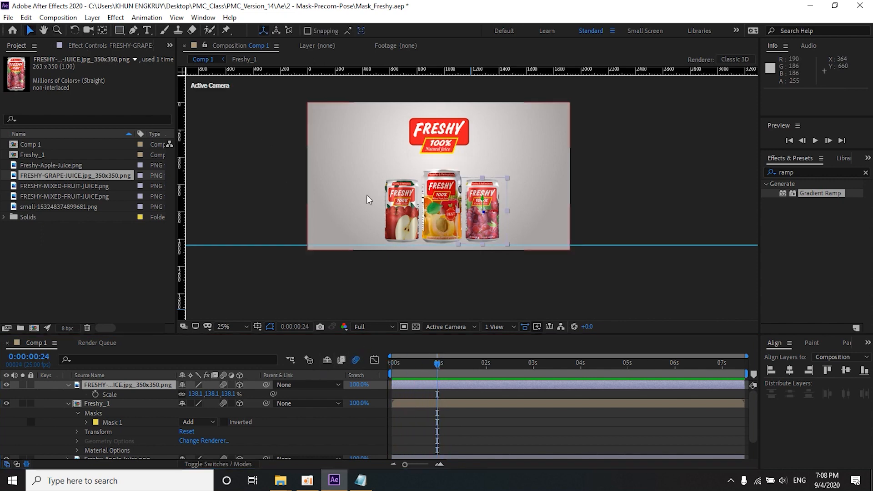
pyautogui.click(367, 196)
pyautogui.scroll(2, 368, 197)
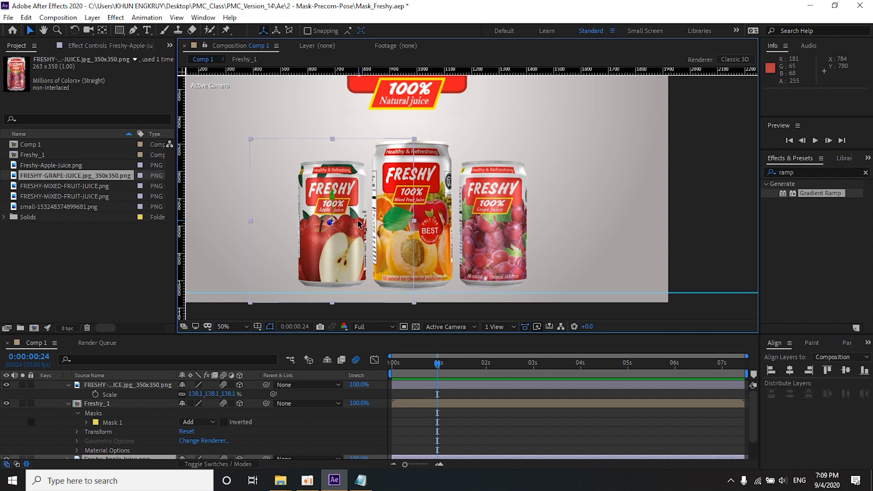
pyautogui.moveTo(358, 222); pyautogui.dragTo(436, 223)
pyautogui.scroll(-2, 409, 237)
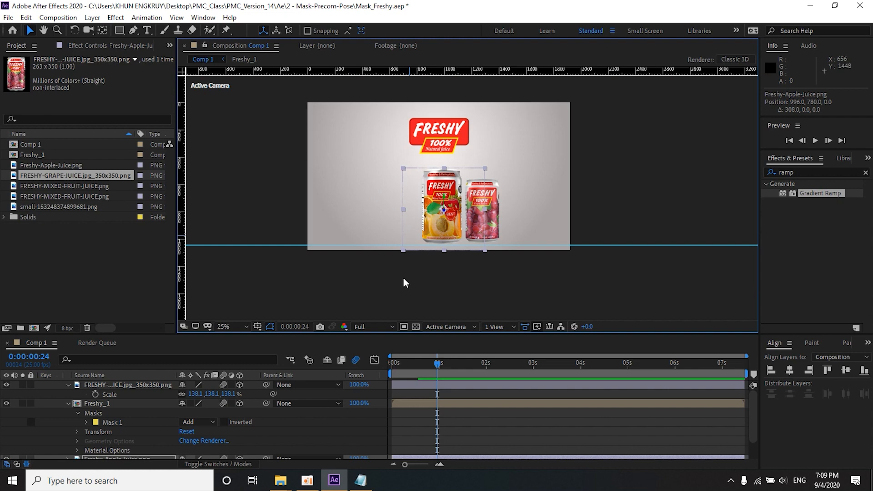
pyautogui.scroll(-1, 406, 421)
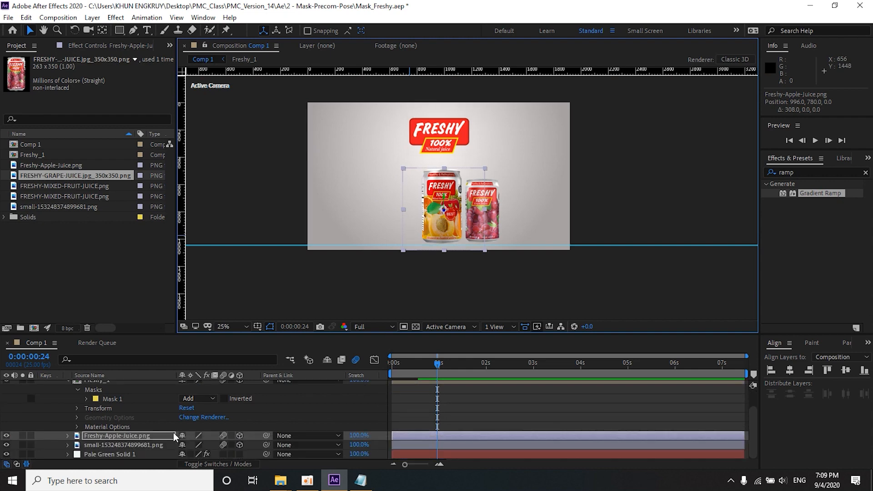
pyautogui.press('p')
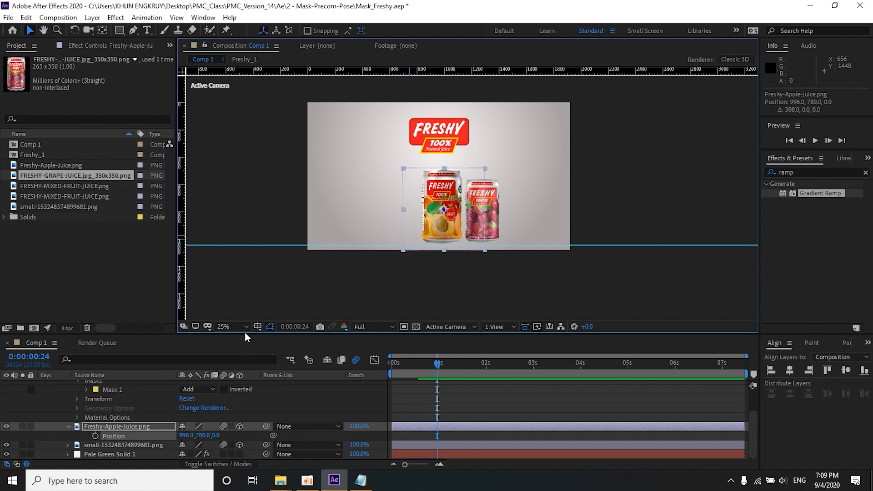
pyautogui.moveTo(245, 336); pyautogui.dragTo(245, 255)
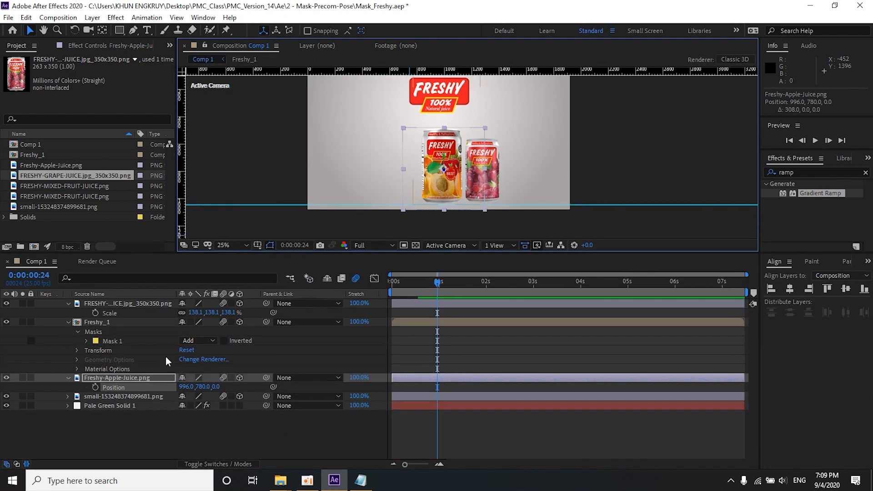
pyautogui.click(68, 322)
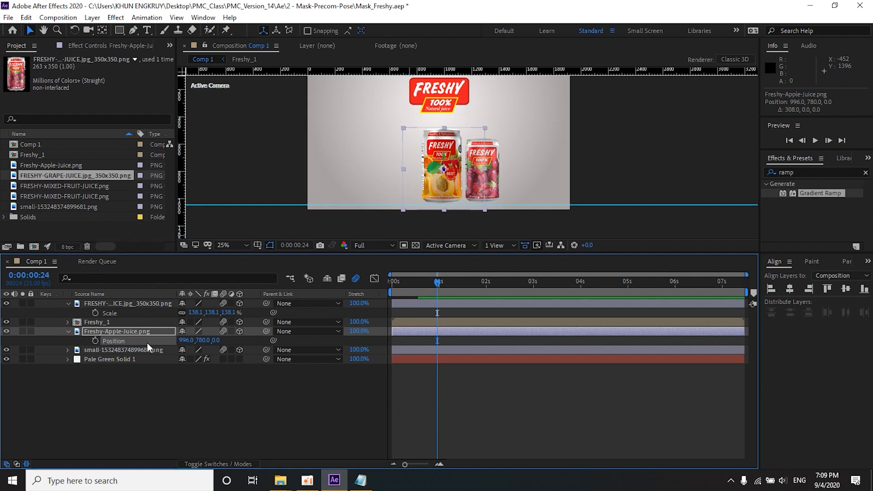
pyautogui.click(95, 341)
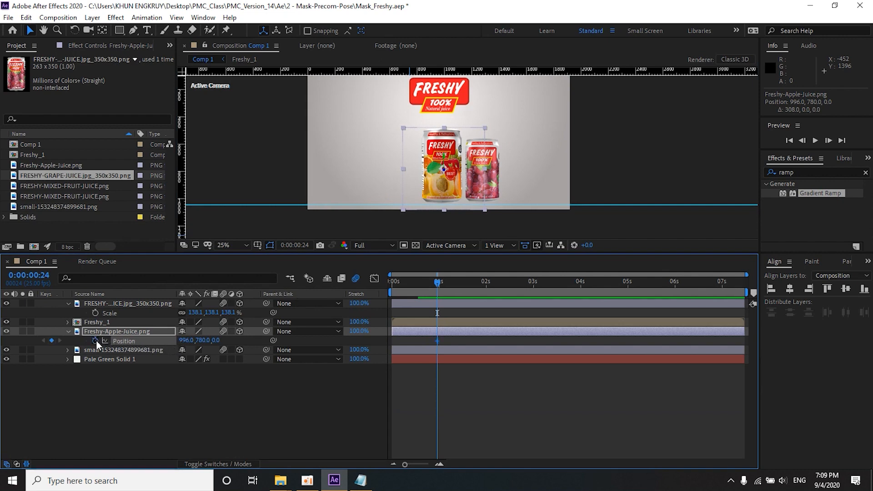
# Step: Move the grape juice can over the mixed fruit can to X 978 and add its first Position keyframe at frame 24
pyautogui.click(493, 176)
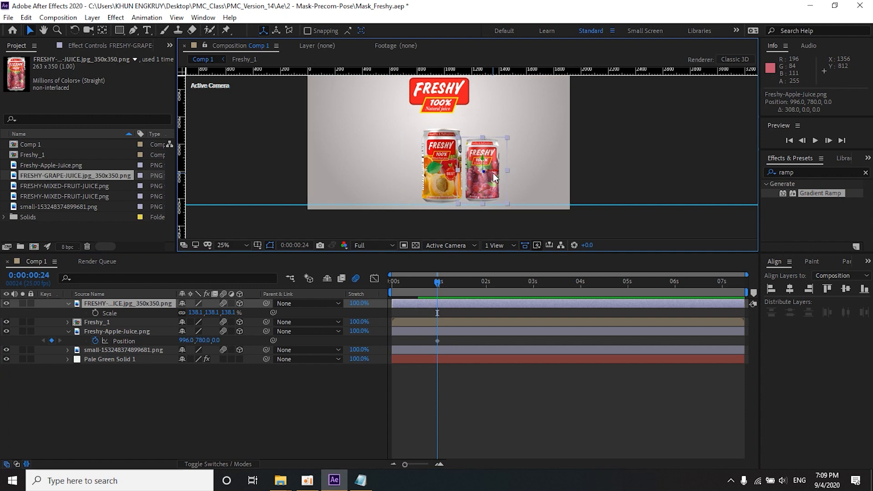
pyautogui.moveTo(496, 173); pyautogui.dragTo(455, 174)
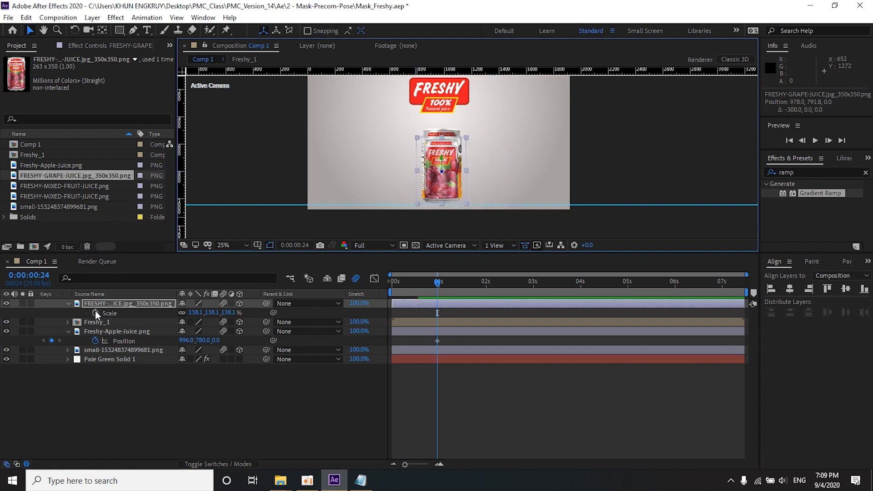
pyautogui.press('p')
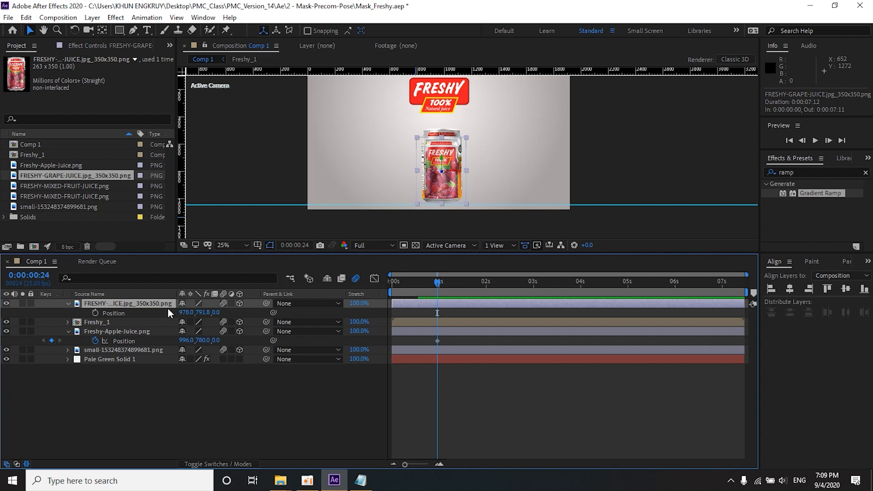
pyautogui.click(96, 313)
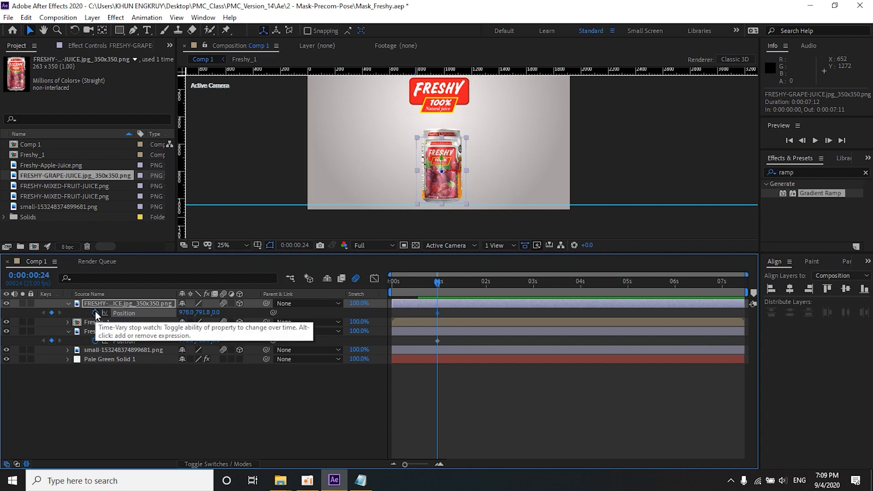
# Step: Adjust the grape juice can's Position at frame 24 to X 954 and Z 64 so it sits behind the mixed fruit can
pyautogui.moveTo(453, 176); pyautogui.dragTo(495, 174)
pyautogui.click(447, 173)
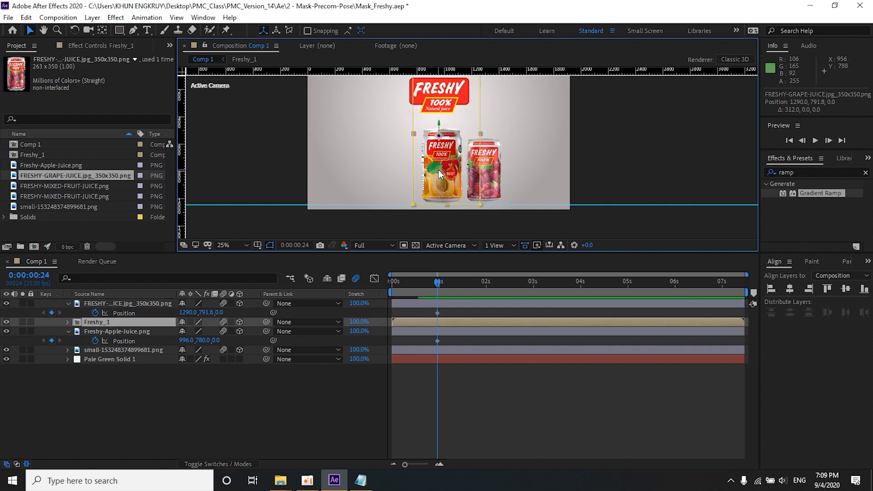
pyautogui.moveTo(497, 177); pyautogui.dragTo(452, 173)
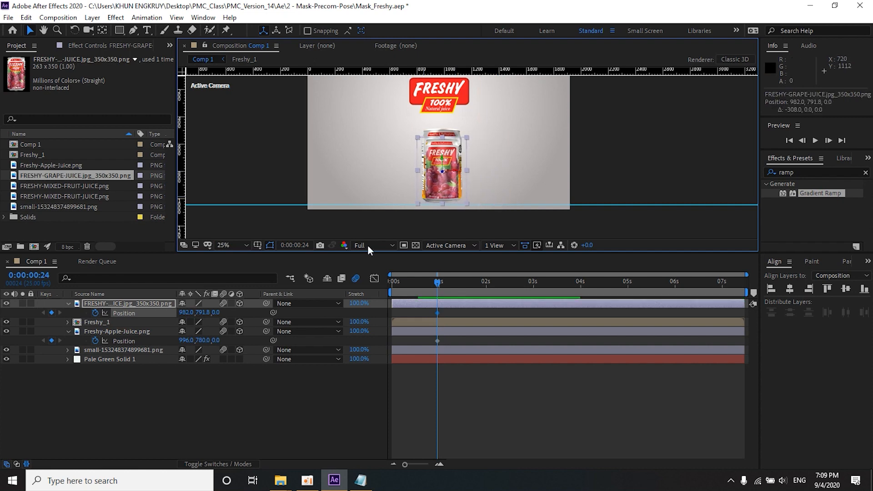
pyautogui.moveTo(443, 173); pyautogui.dragTo(444, 164)
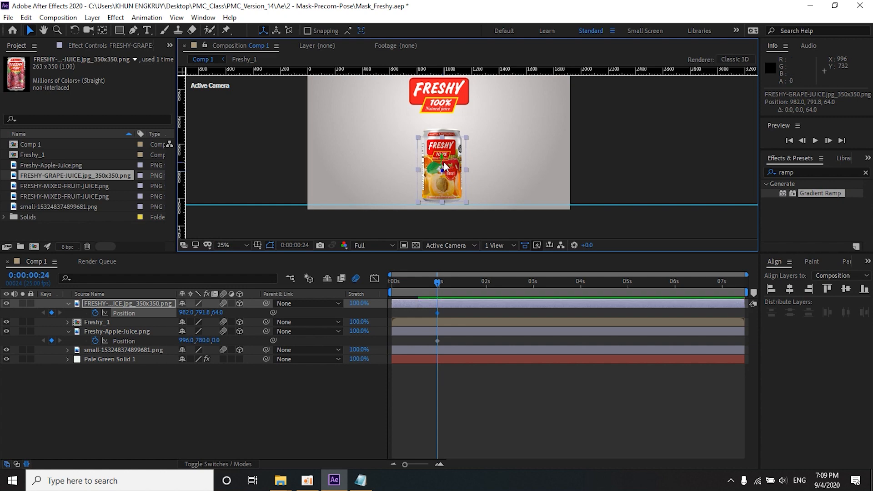
pyautogui.moveTo(455, 171)
pyautogui.mouseDown()
pyautogui.moveTo(492, 173)
pyautogui.moveTo(450, 174)
pyautogui.mouseUp()
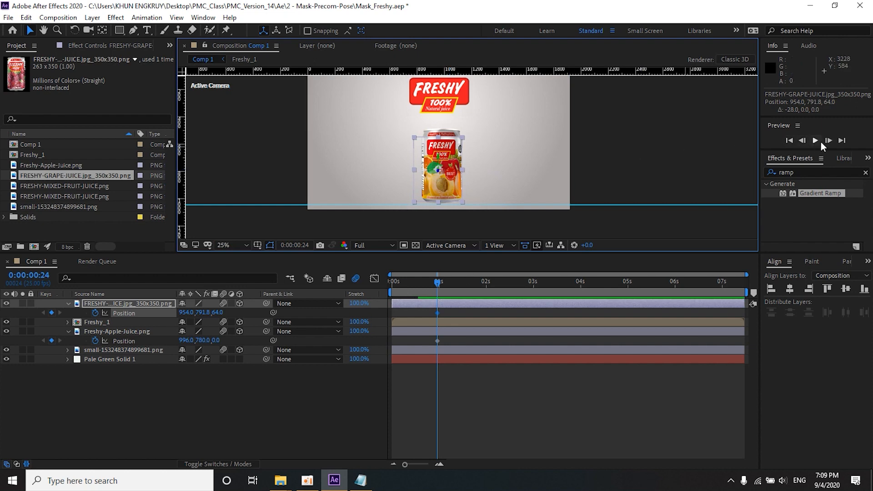
# Step: At 0:00:01:04, keyframe the outward overshoot with the grape can's Position X at 1459 and the apple can's at 534
pyautogui.click(828, 140)
pyautogui.click(827, 141)
pyautogui.click(828, 140)
pyautogui.click(827, 141)
pyautogui.click(827, 141)
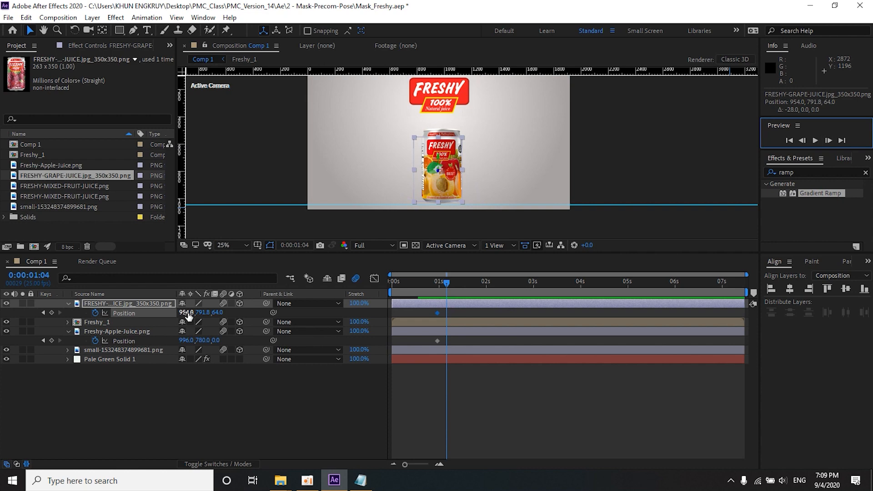
pyautogui.moveTo(185, 312); pyautogui.dragTo(472, 324)
pyautogui.moveTo(187, 341); pyautogui.dragTo(91, 339)
pyautogui.click(89, 335)
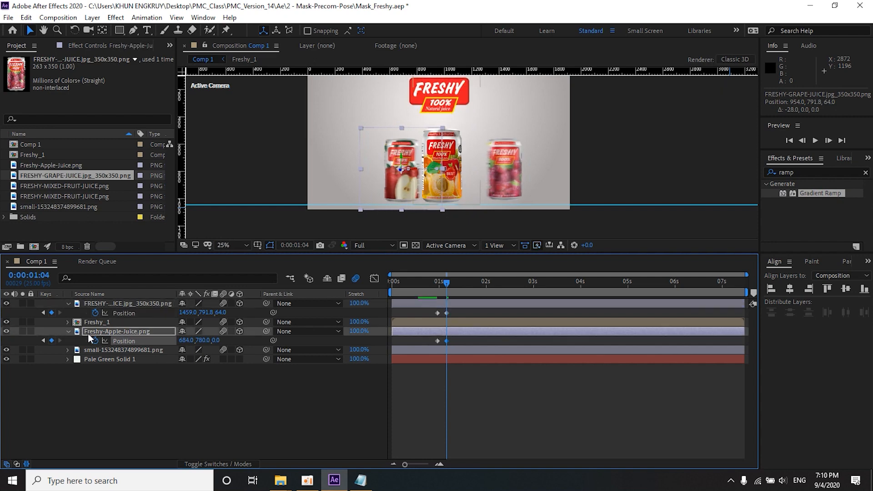
pyautogui.moveTo(185, 341); pyautogui.dragTo(114, 336)
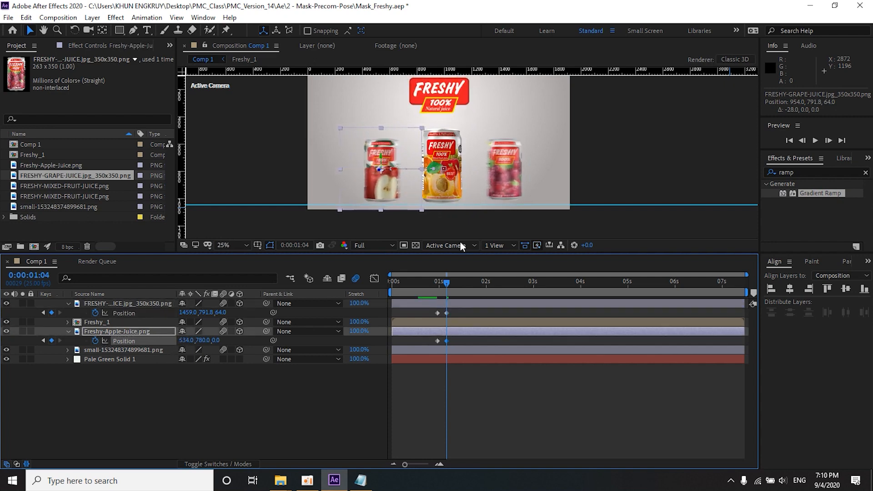
# Step: At 0:00:01:07, keyframe the settled positions with the grape can's X at 1280 and the apple can's X at 675
pyautogui.click(829, 140)
pyautogui.click(828, 140)
pyautogui.click(828, 141)
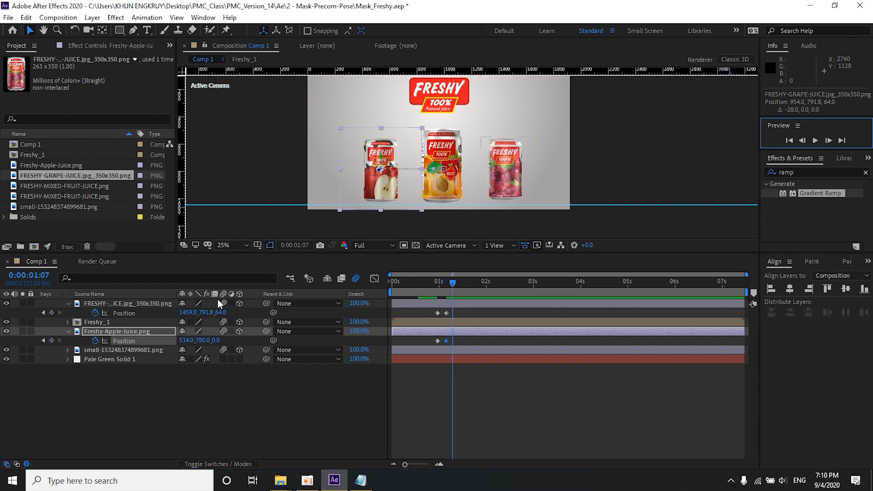
pyautogui.moveTo(184, 314); pyautogui.dragTo(146, 313)
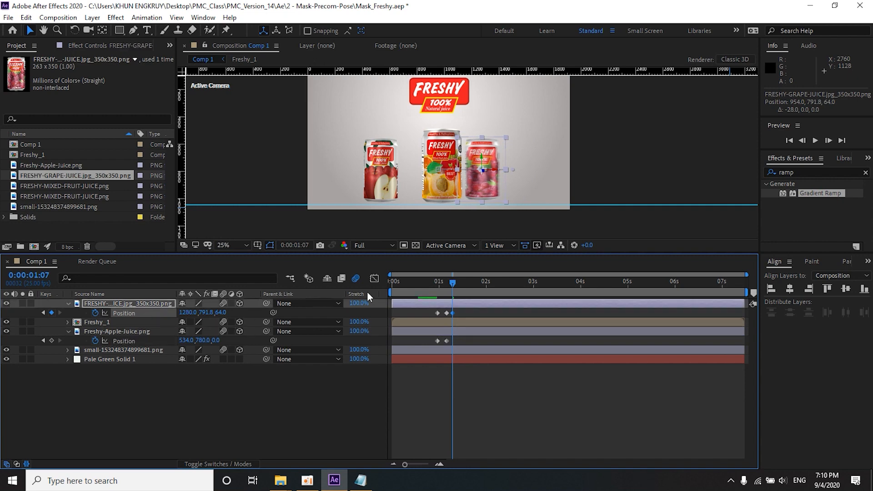
pyautogui.moveTo(185, 342); pyautogui.dragTo(210, 340)
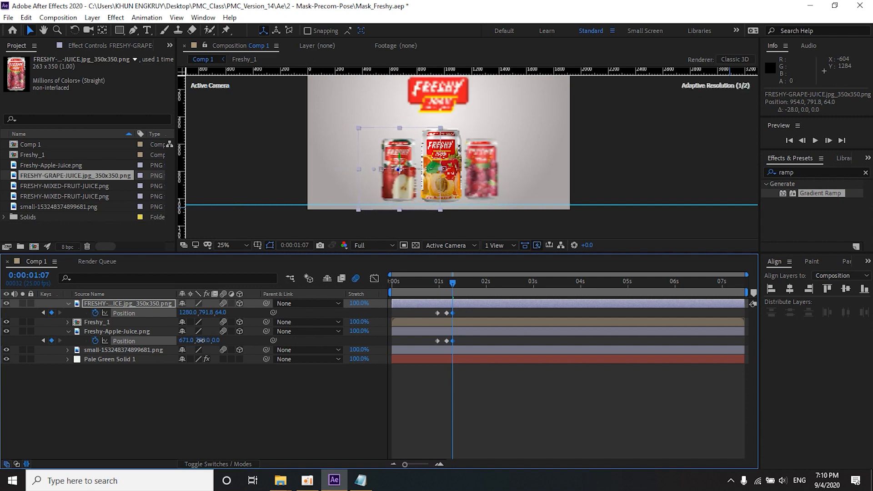
# Step: Play back the composition from the start to check the side cans' slide-out animation
pyautogui.moveTo(454, 284); pyautogui.dragTo(381, 286)
pyautogui.press('space')
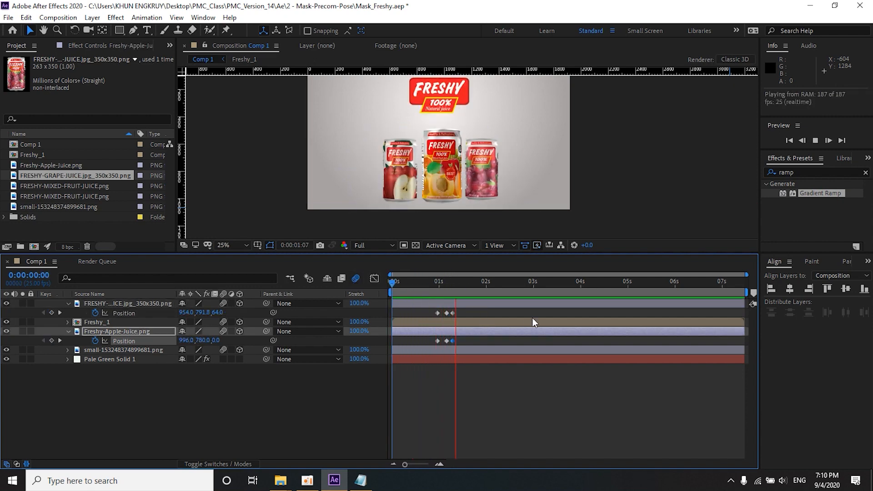
pyautogui.press('space')
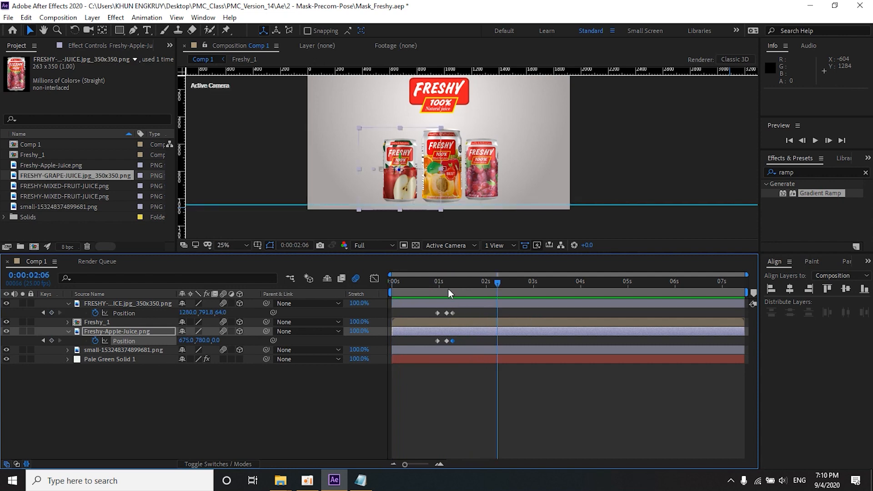
# Step: Move the apple juice layer above Freshy_1 in the layer stack and scrub forward to 0:00:01:10
pyautogui.click(434, 283)
pyautogui.moveTo(124, 334); pyautogui.dragTo(124, 320)
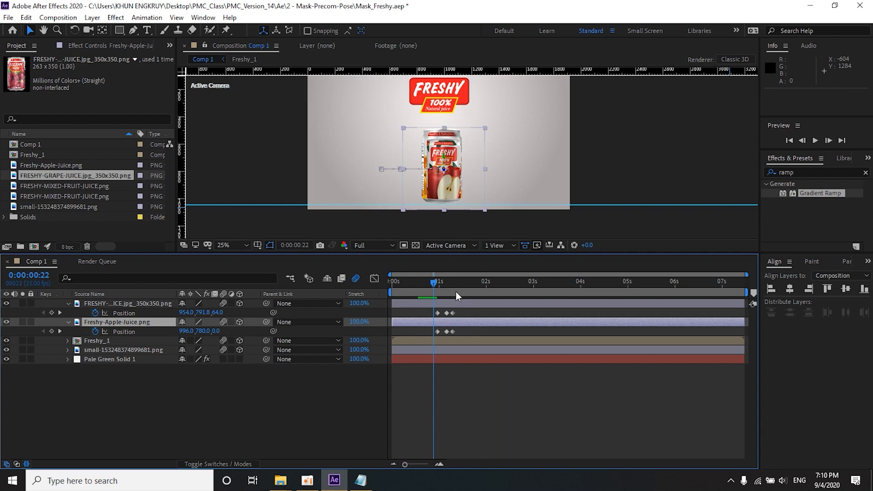
pyautogui.moveTo(431, 278); pyautogui.dragTo(458, 283)
# Step: Pre-compose the grape juice can as Freshy_2 with all attributes moved into it, and enable 3D and motion blur on the new layer
pyautogui.click(432, 301)
pyautogui.rightClick(429, 303)
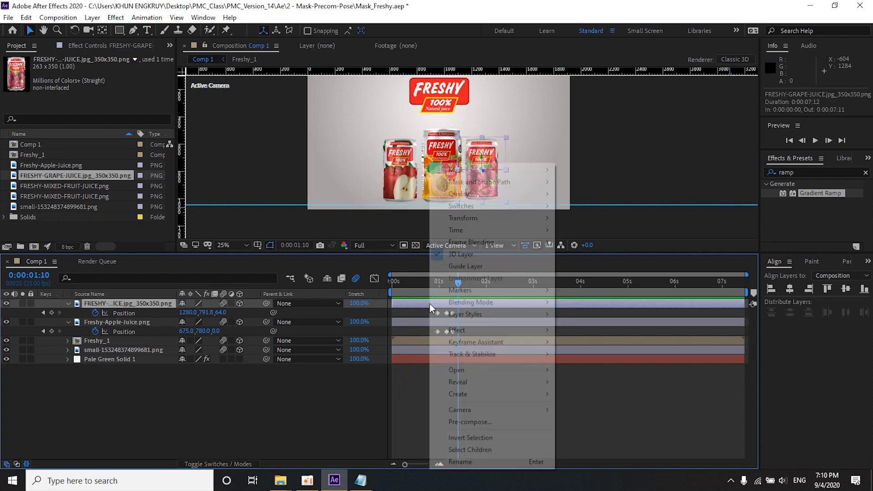
pyautogui.click(462, 422)
pyautogui.write('Freshy_2')
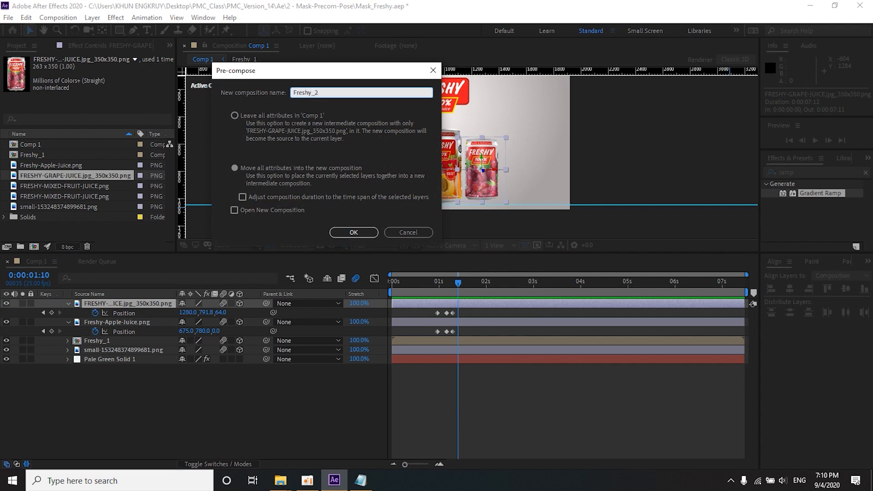
pyautogui.click(364, 231)
pyautogui.click(239, 304)
pyautogui.click(223, 304)
# Step: Pre-compose the apple juice can as Freshy_3 with all attributes moved into the new composition
pyautogui.click(443, 313)
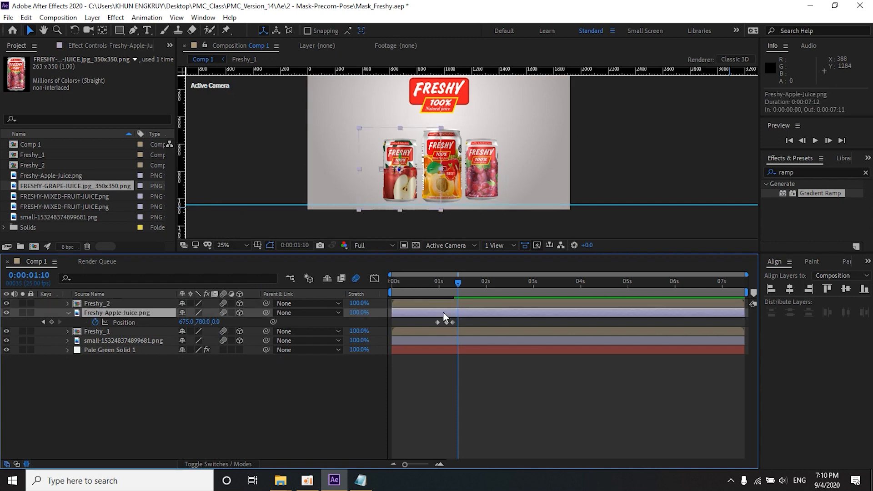
pyautogui.rightClick(443, 313)
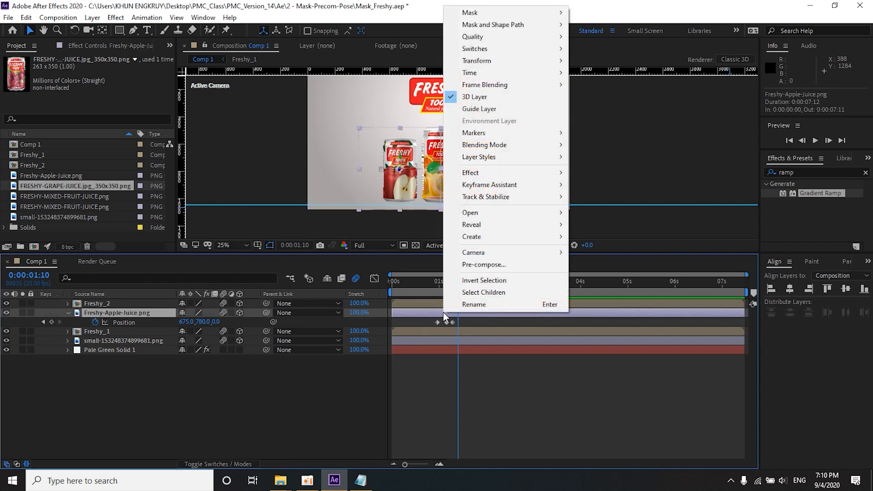
pyautogui.click(479, 265)
pyautogui.write('Fresh')
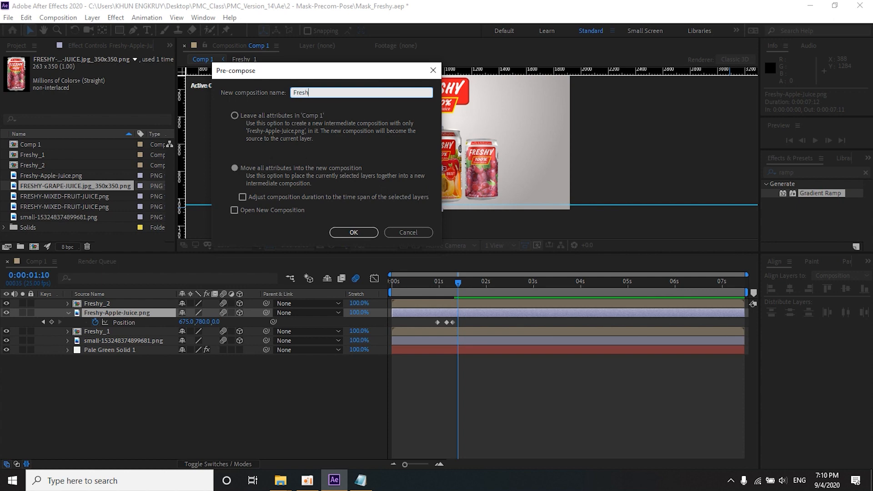
pyautogui.write('y_3')
pyautogui.press('Return')
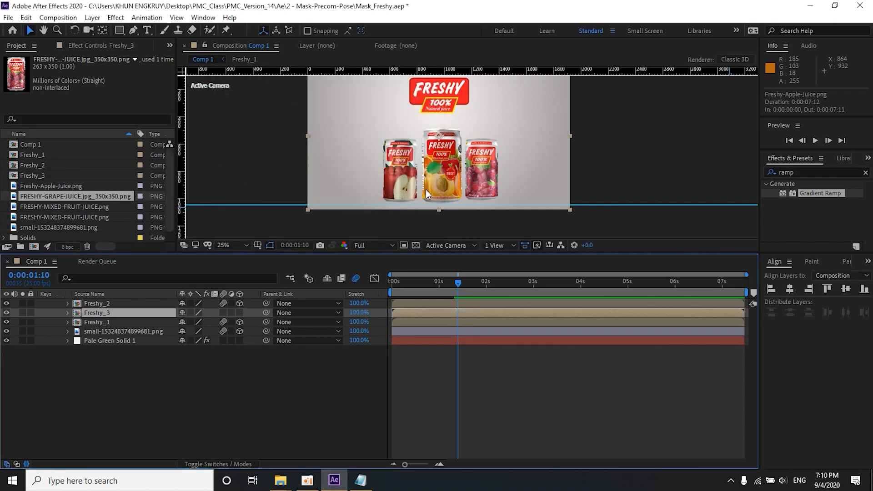
# Step: Move to 0:00:01:13 and toggle the visibility of Freshy_2 off and on to check which can it holds
pyautogui.moveTo(454, 286)
pyautogui.mouseDown()
pyautogui.moveTo(415, 285)
pyautogui.moveTo(464, 291)
pyautogui.mouseUp()
pyautogui.click(458, 371)
pyautogui.click(392, 174)
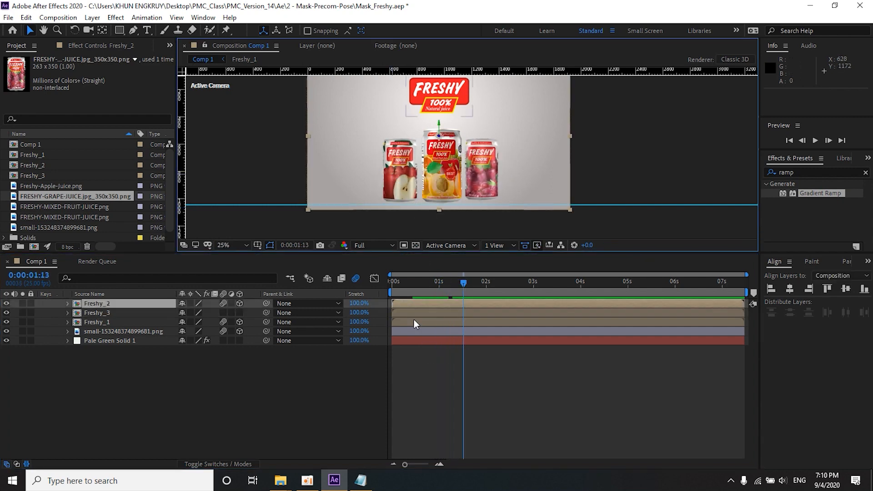
pyautogui.click(7, 303)
pyautogui.click(7, 303)
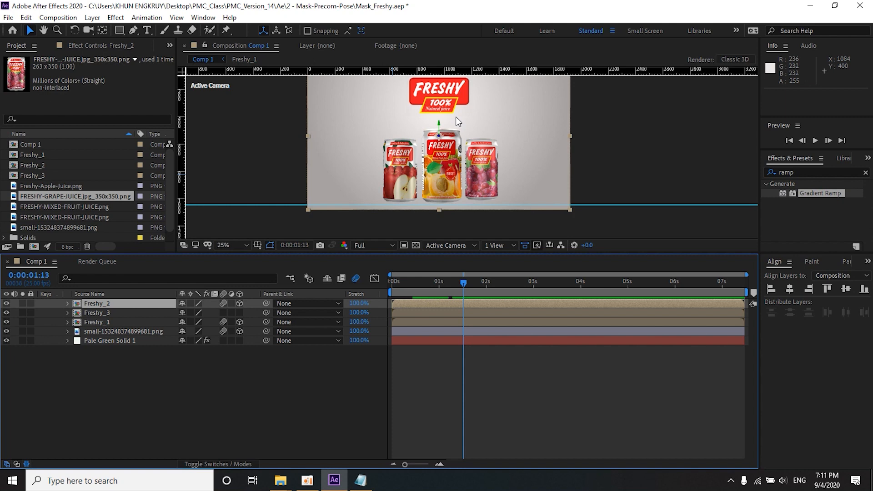
# Step: Draw a closed Pen mask on Freshy_2 that follows the center can's right edge and encloses the area around the grape can
pyautogui.click(119, 30)
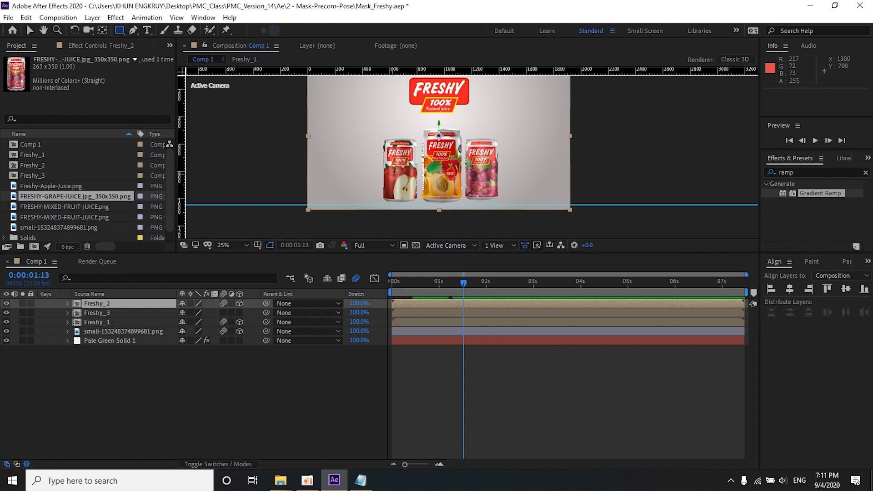
pyautogui.moveTo(473, 256); pyautogui.dragTo(473, 324)
pyautogui.scroll(2, 469, 215)
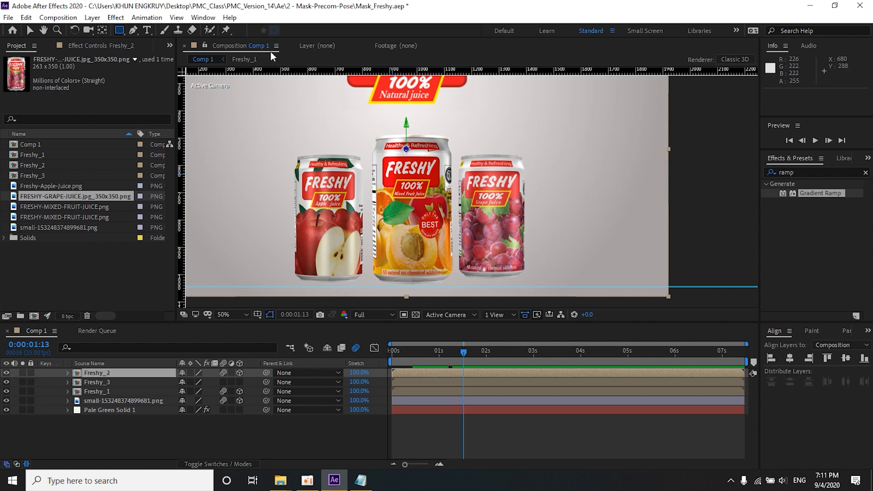
pyautogui.click(134, 30)
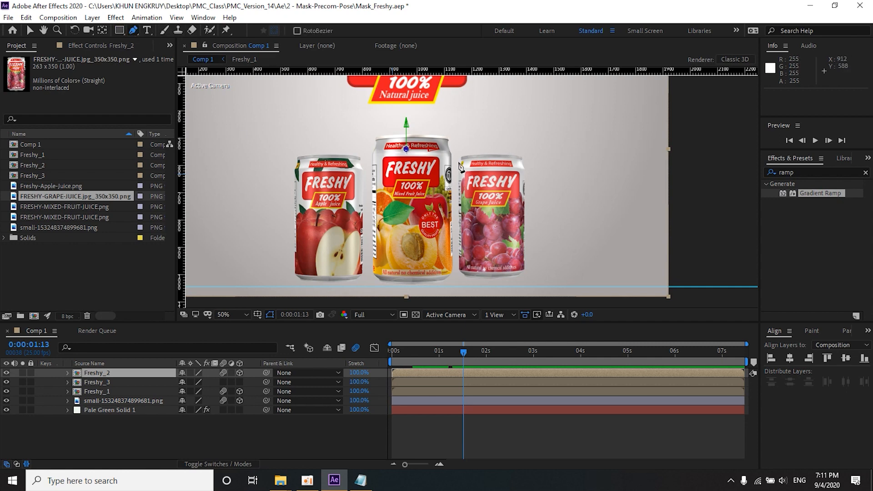
pyautogui.click(449, 104)
pyautogui.click(452, 155)
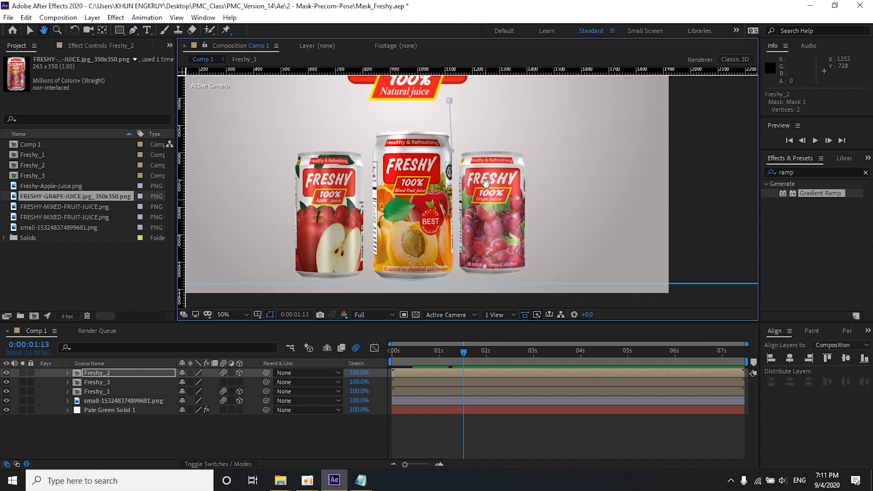
pyautogui.scroll(-3, 453, 191)
pyautogui.click(445, 220)
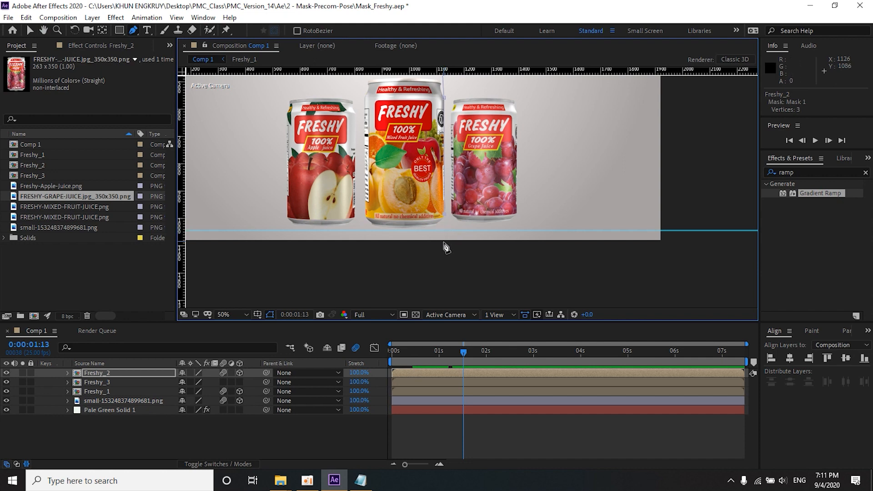
pyautogui.click(530, 253)
pyautogui.click(565, 253)
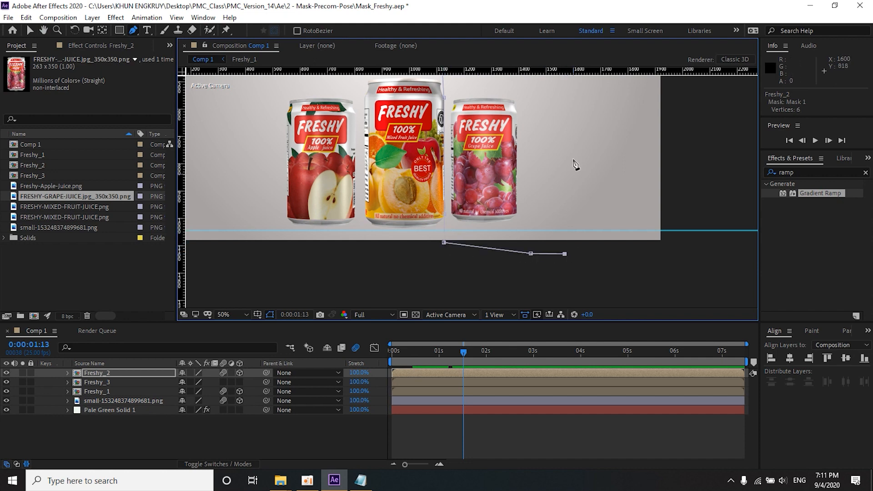
pyautogui.click(637, 261)
pyautogui.scroll(1, 625, 210)
pyautogui.scroll(-1, 449, 187)
pyautogui.press('space')
pyautogui.moveTo(448, 191); pyautogui.dragTo(526, 227)
pyautogui.click(569, 130)
pyautogui.press(',')
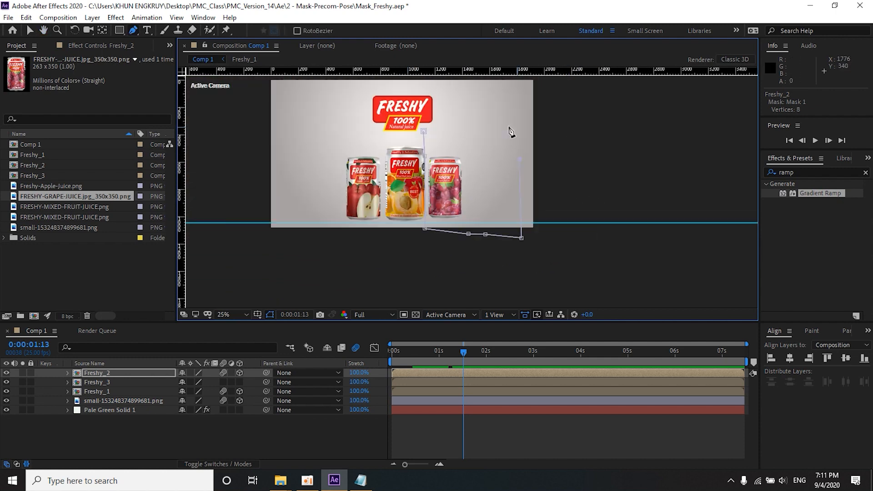
pyautogui.click(424, 131)
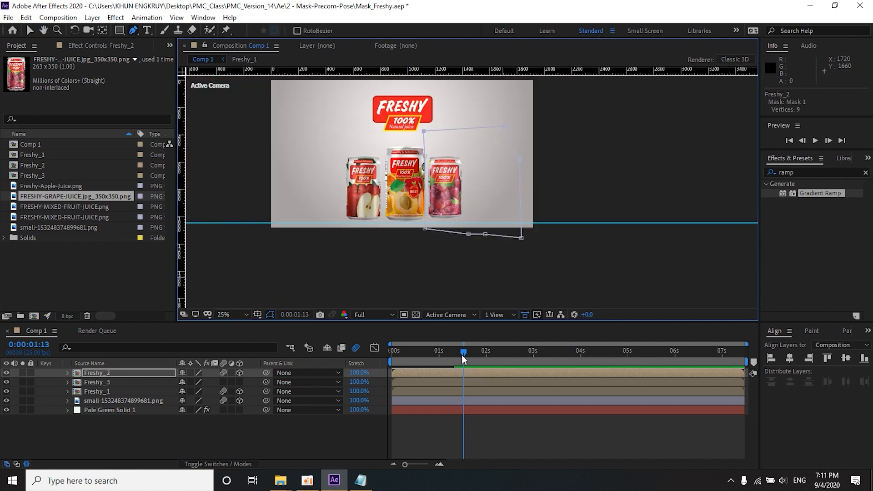
# Step: Draw a closed Pen mask on Freshy_3 that follows the center can's left edge and encloses the area around the apple can
pyautogui.click(406, 382)
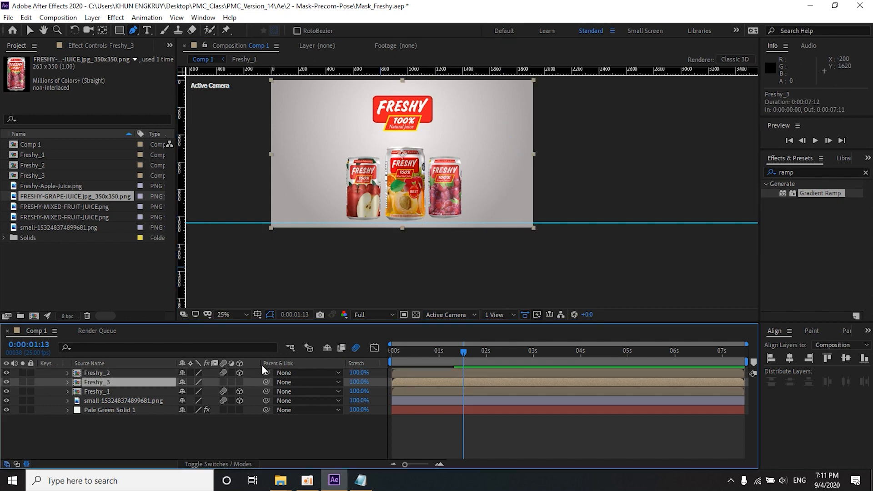
pyautogui.click(7, 381)
pyautogui.click(234, 168)
pyautogui.click(354, 127)
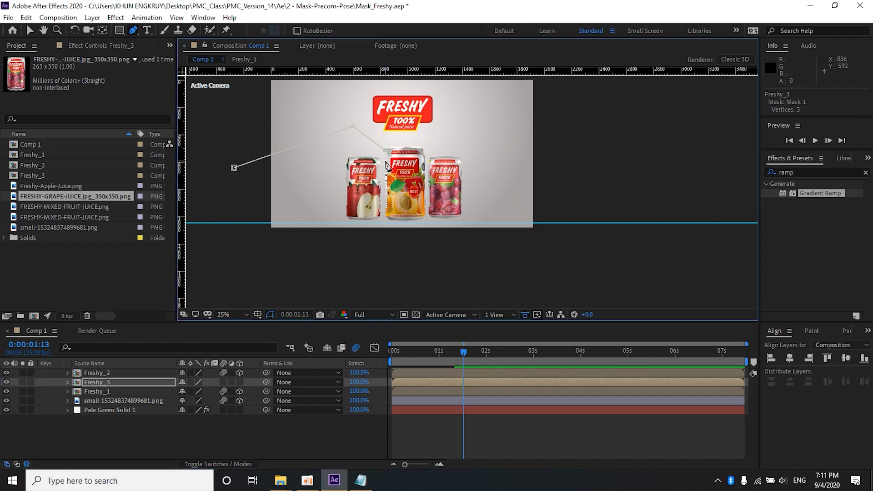
pyautogui.click(387, 182)
pyautogui.click(355, 252)
pyautogui.click(295, 251)
pyautogui.click(232, 236)
pyautogui.click(234, 168)
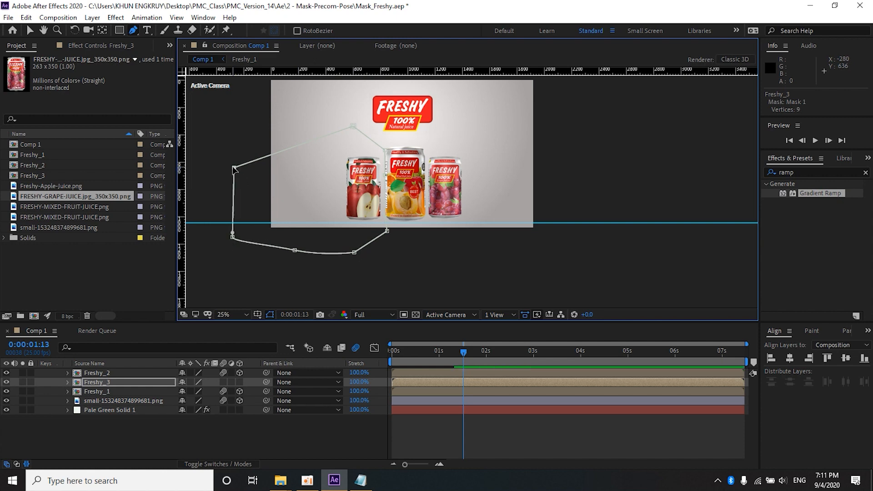
# Step: Play back the composition twice from the start to check the masked side cans sliding out
pyautogui.click(457, 435)
pyautogui.moveTo(462, 351); pyautogui.dragTo(355, 351)
pyautogui.press('space')
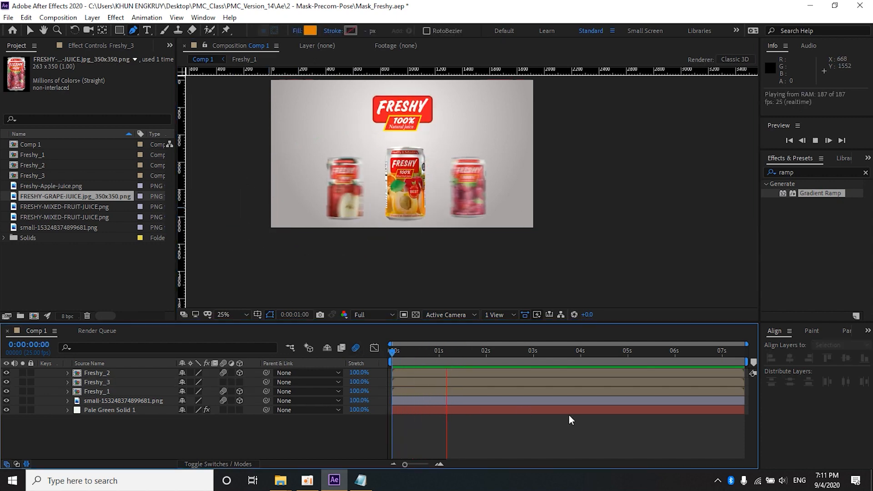
pyautogui.press('space')
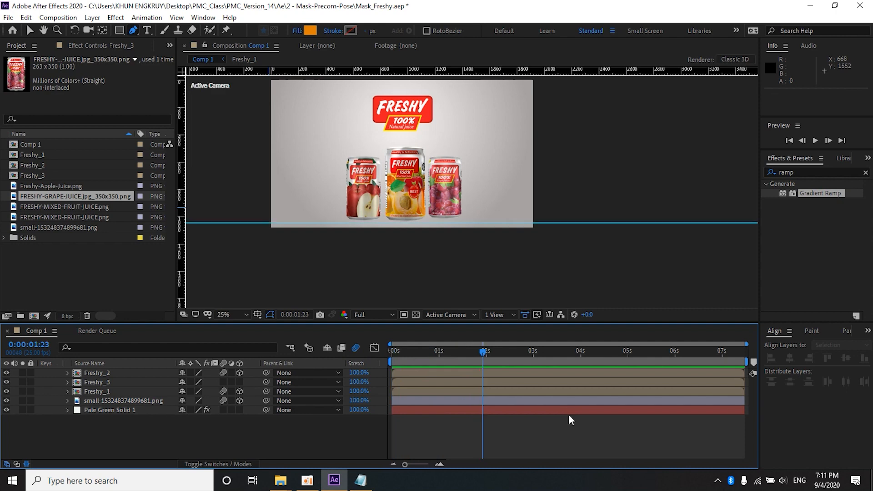
pyautogui.moveTo(471, 351); pyautogui.dragTo(304, 350)
pyautogui.press('space')
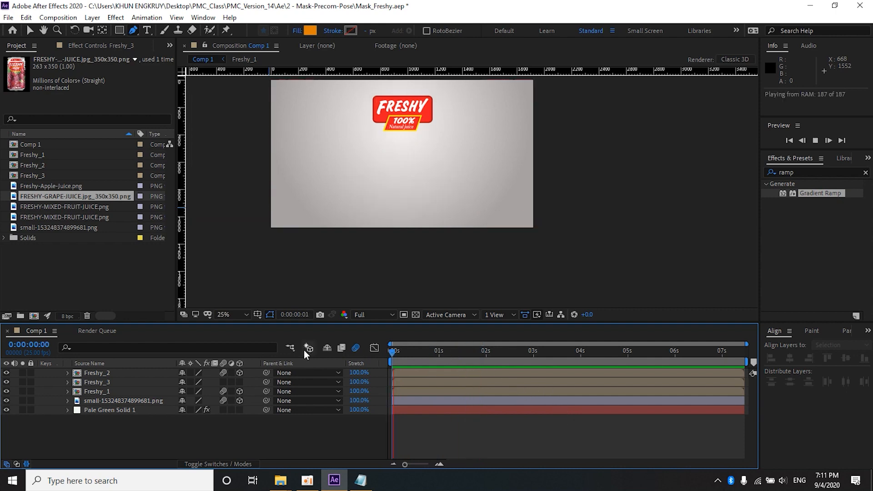
pyautogui.press('space')
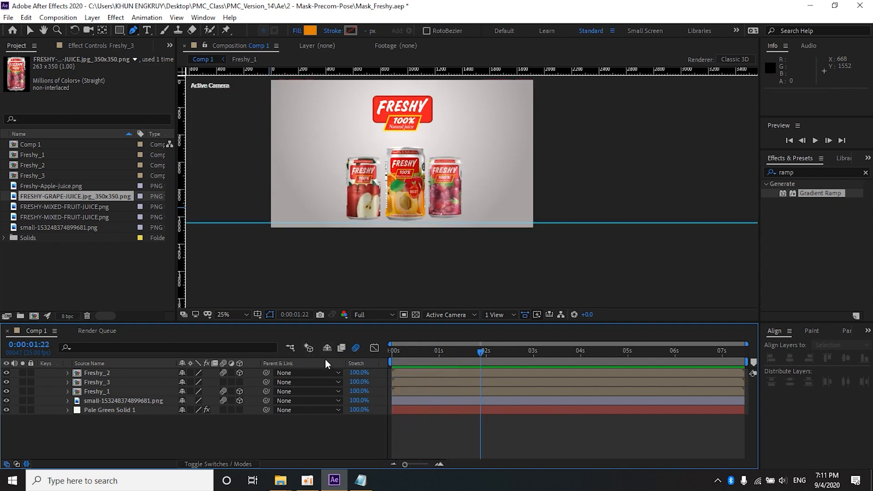
# Step: Enable motion blur and 3D on Freshy_3 and preview the animation from the start
pyautogui.click(223, 382)
pyautogui.click(239, 382)
pyautogui.press('space')
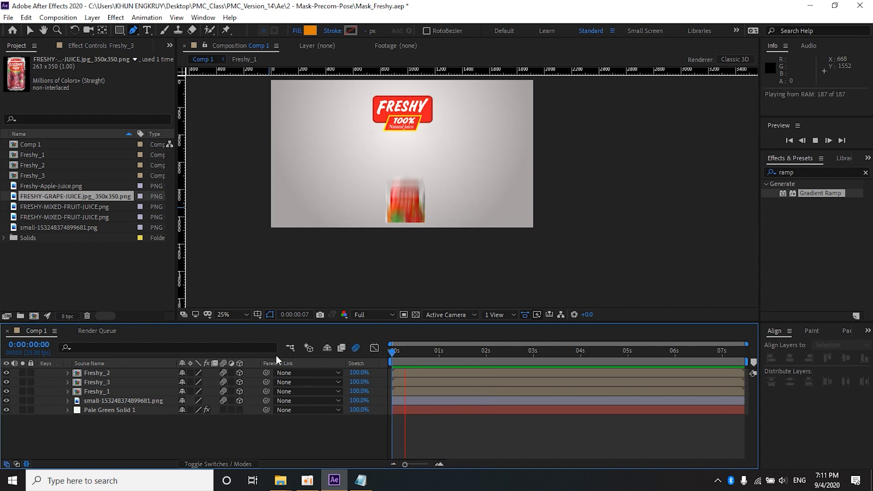
pyautogui.press('space')
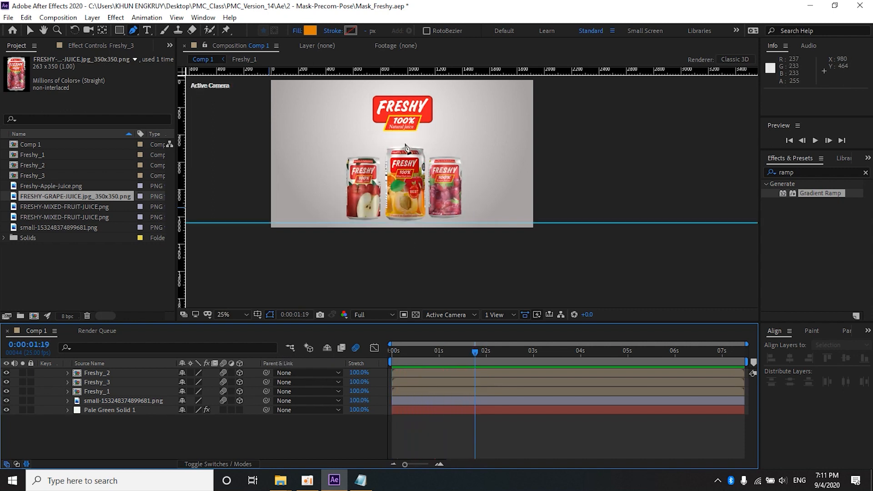
# Step: Add a horizontal guide at 520, near the top edge of the center can
pyautogui.moveTo(402, 101); pyautogui.dragTo(425, 130)
pyautogui.click(30, 30)
pyautogui.moveTo(399, 73); pyautogui.dragTo(432, 181)
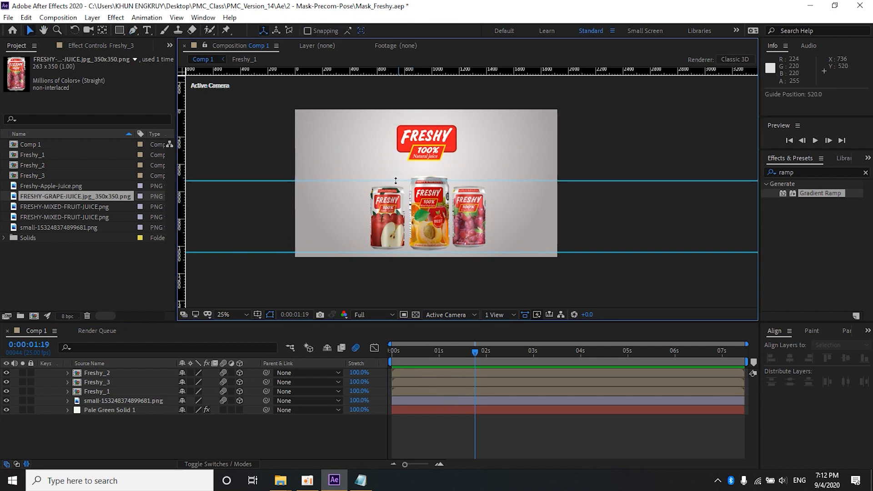
# Step: Move the Freshy logo straight down behind the cans to position 964, 716
pyautogui.click(428, 137)
pyautogui.click(401, 141)
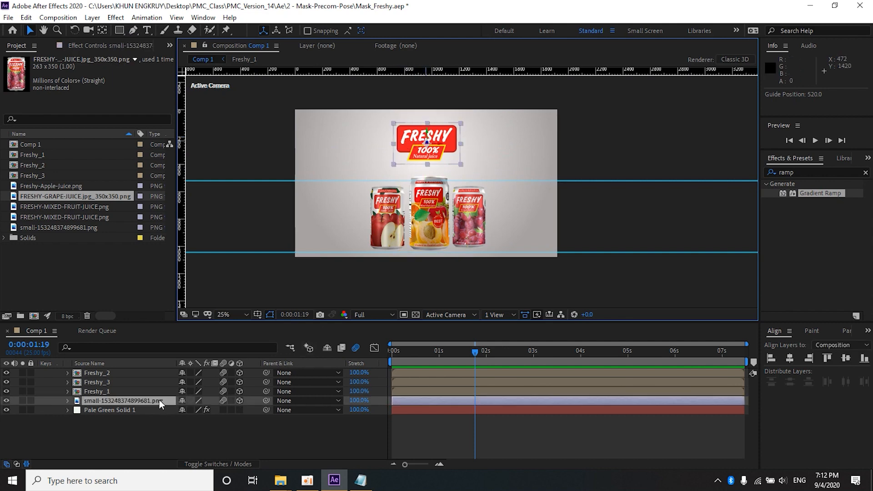
pyautogui.moveTo(427, 135); pyautogui.dragTo(427, 197)
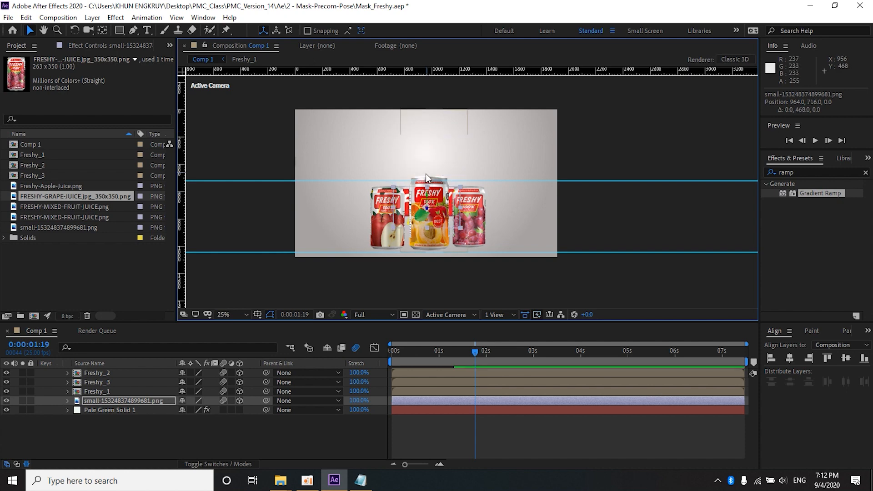
pyautogui.press('.')
pyautogui.press(',')
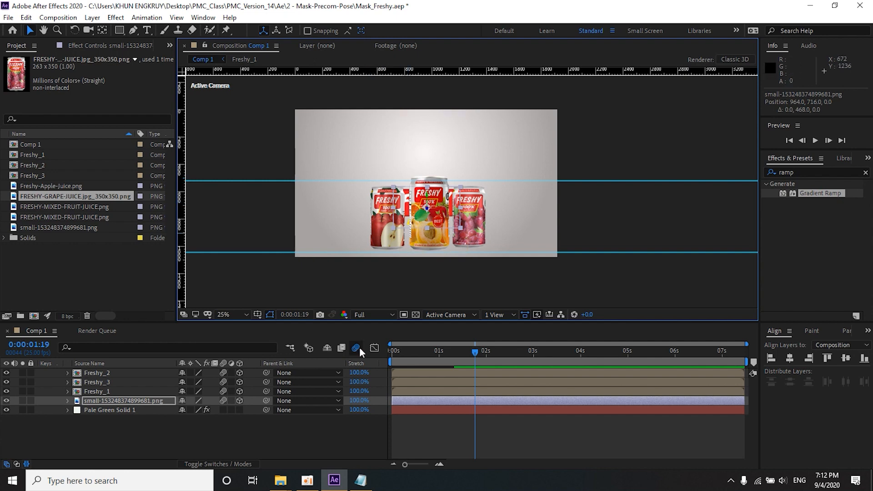
# Step: Preview the animation, and at 0:00:02:01 add a Position keyframe for the logo with its Y value set to 766
pyautogui.press('space')
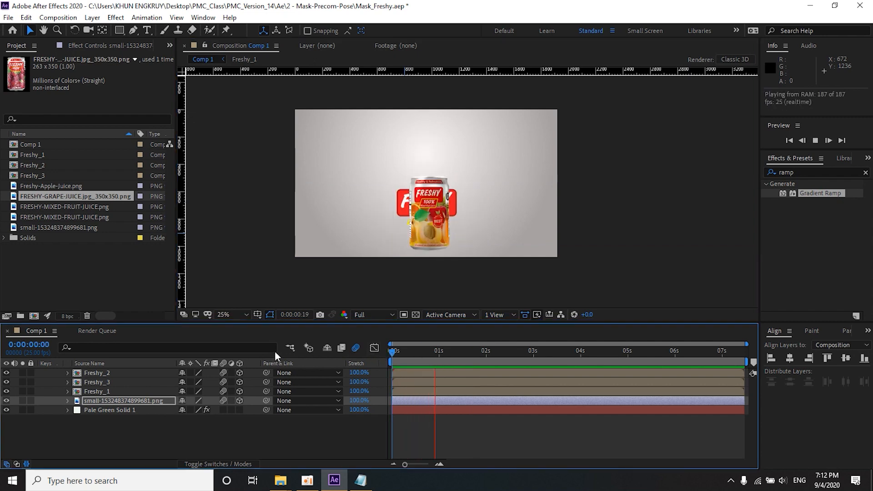
pyautogui.click(413, 353)
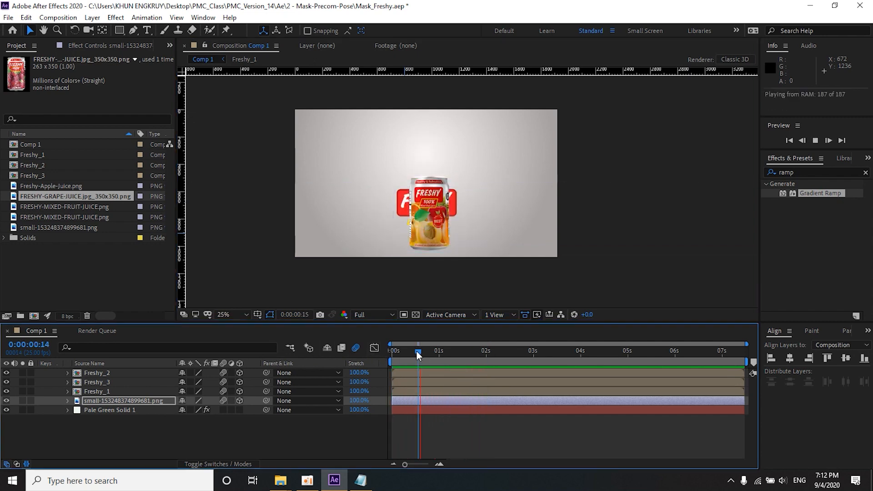
pyautogui.moveTo(415, 352); pyautogui.dragTo(487, 353)
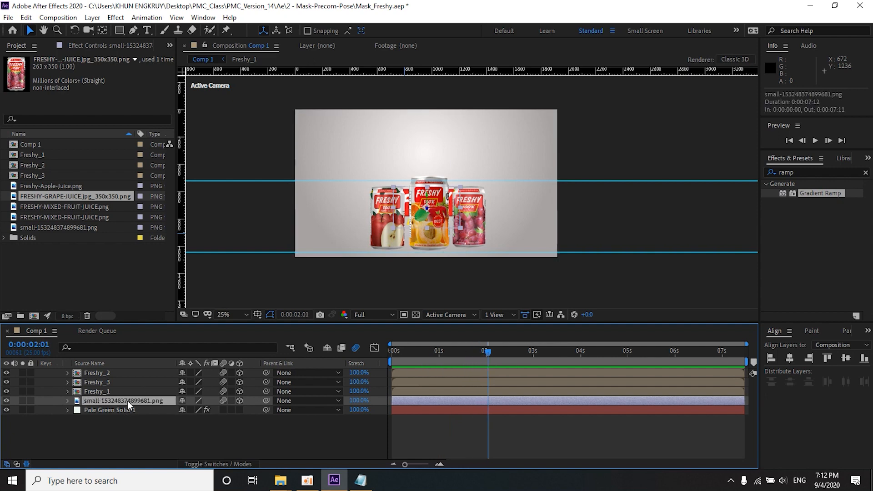
pyautogui.press('p')
pyautogui.moveTo(202, 408); pyautogui.dragTo(223, 408)
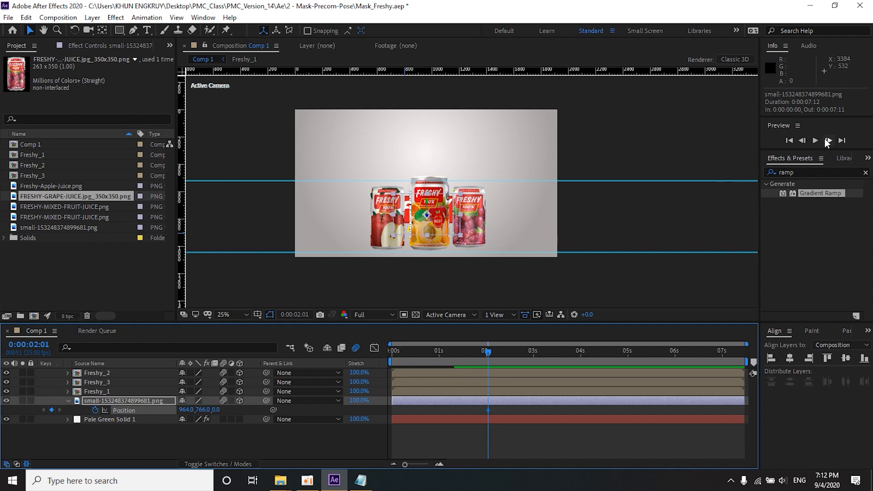
# Step: Raise the logo above the cans at 0:00:02:06 with a Position keyframe whose Y value is 151
pyautogui.click(828, 140)
pyautogui.click(828, 141)
pyautogui.click(828, 141)
pyautogui.click(828, 141)
pyautogui.click(828, 140)
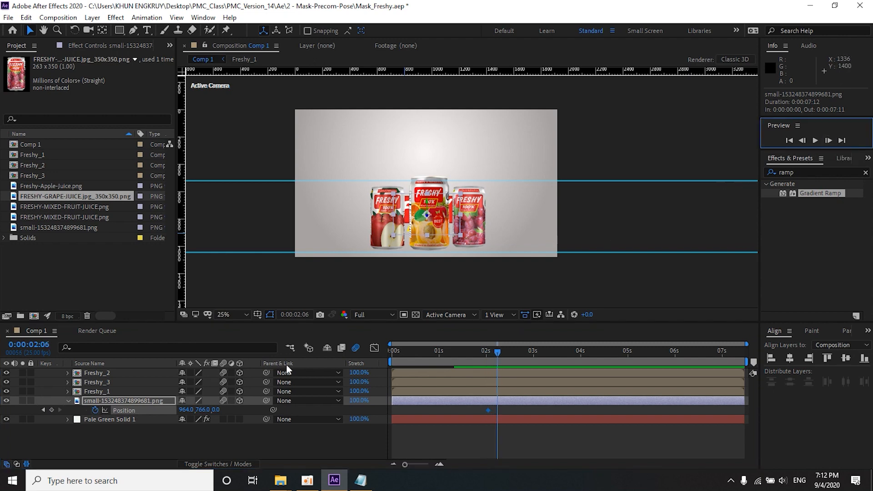
pyautogui.moveTo(214, 409); pyautogui.dragTo(162, 411)
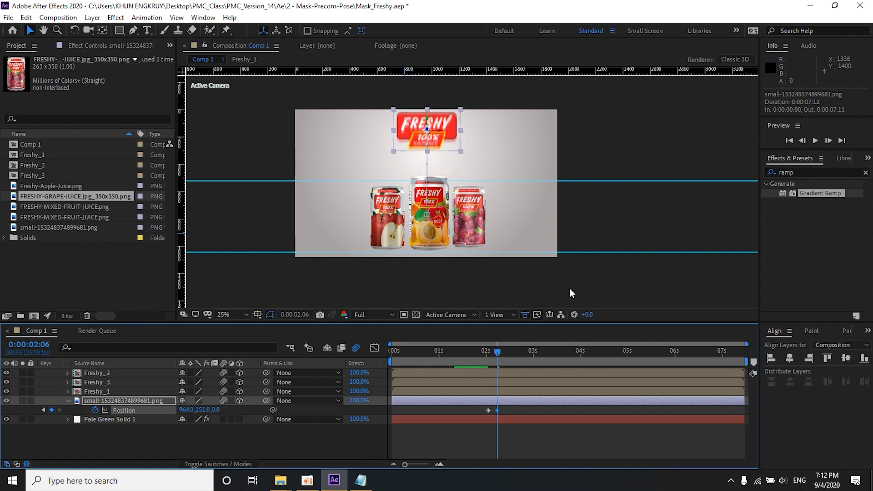
# Step: Settle the logo lower at 0:00:02:09 with a Position keyframe whose Y value is 291
pyautogui.click(828, 140)
pyautogui.click(829, 140)
pyautogui.click(828, 140)
pyautogui.moveTo(207, 409); pyautogui.dragTo(282, 405)
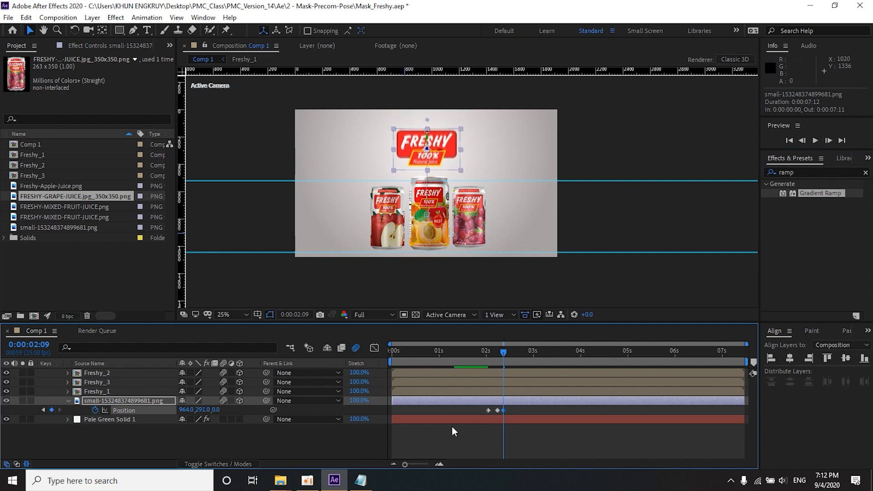
# Step: Pre-compose the logo layer as Logo with all attributes moved into the new composition
pyautogui.rightClick(448, 399)
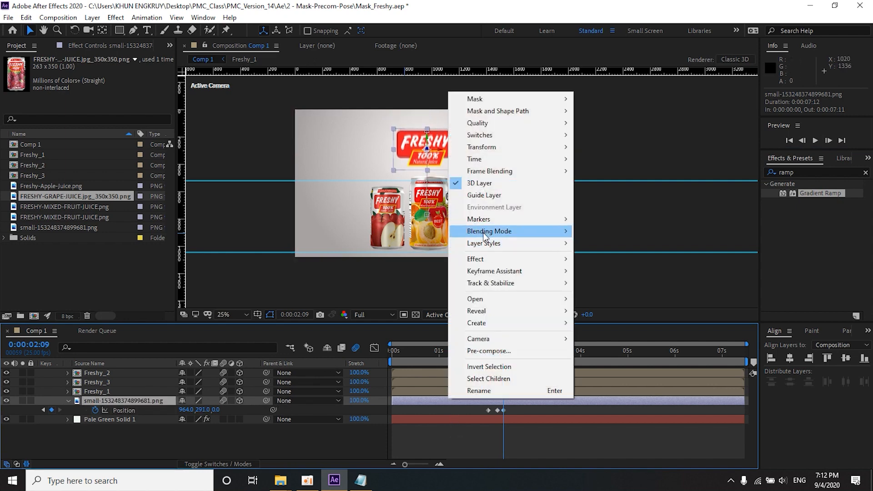
pyautogui.click(496, 351)
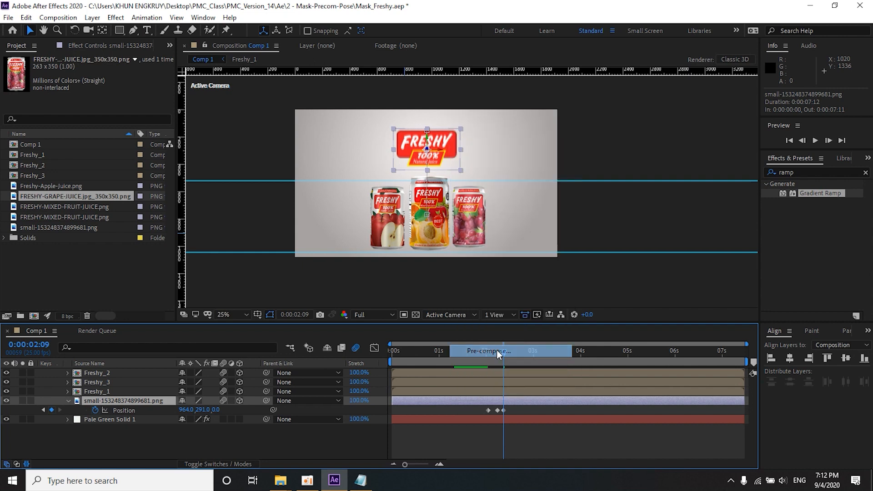
pyautogui.write('Logo')
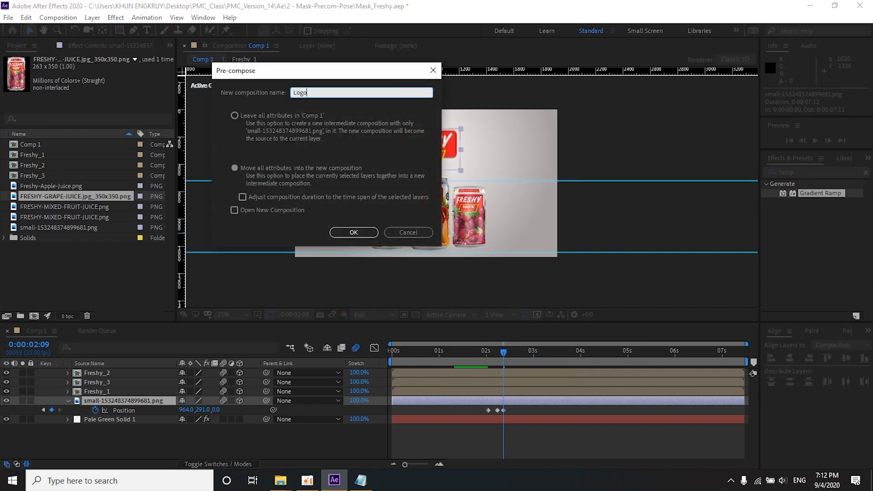
pyautogui.click(353, 232)
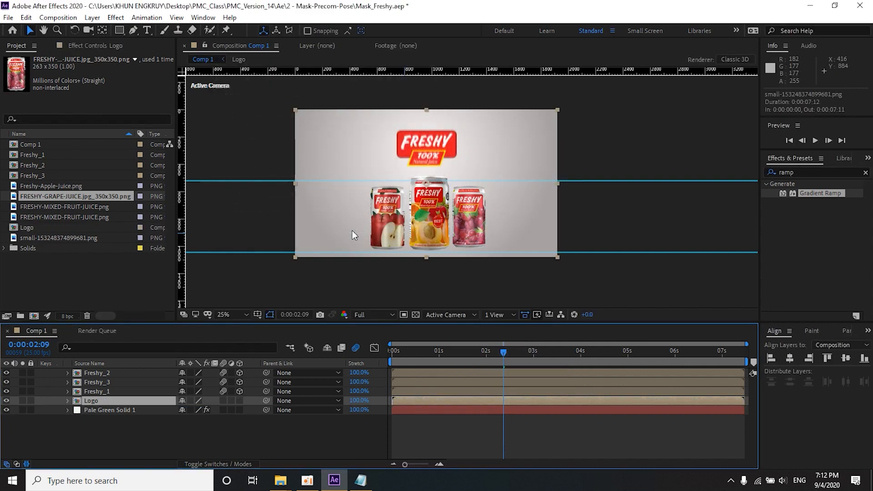
# Step: Start a Pen mask on the Logo layer, running from above the frame's upper-left corner down to and curving along the middle can's rim
pyautogui.click(136, 32)
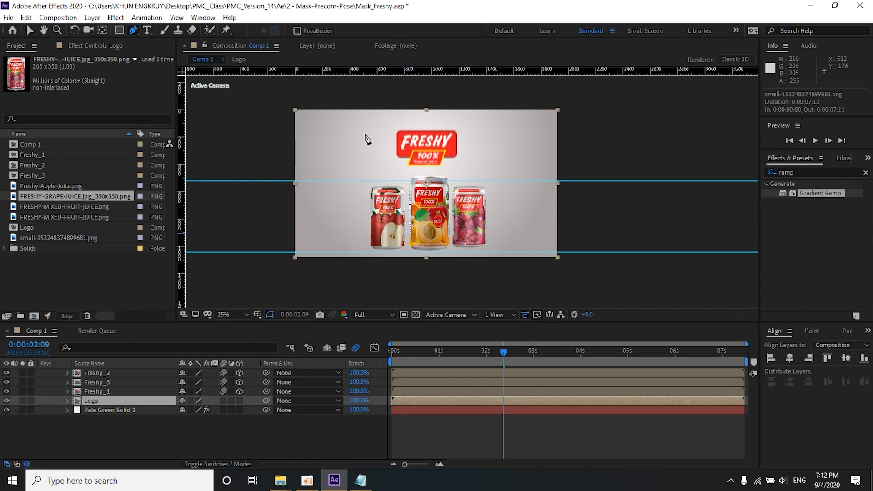
pyautogui.scroll(2, 367, 138)
pyautogui.press('space')
pyautogui.moveTo(318, 136); pyautogui.dragTo(371, 183)
pyautogui.scroll(-2, 371, 183)
pyautogui.click(315, 102)
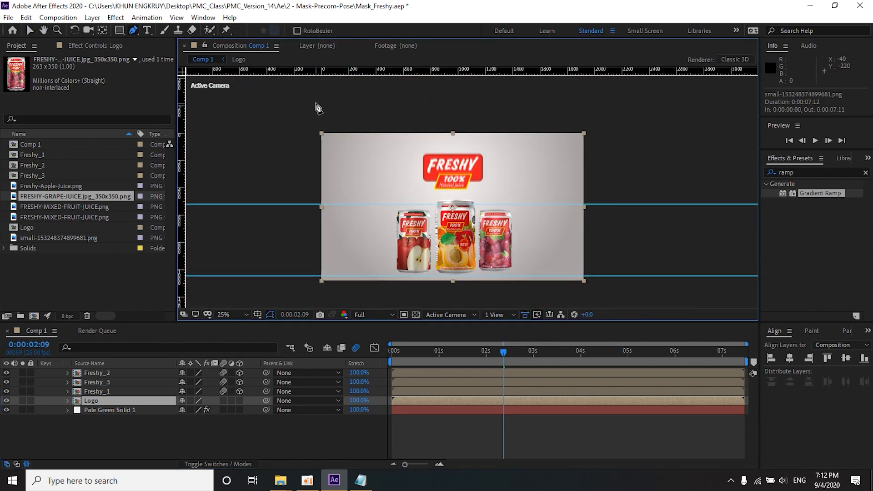
pyautogui.click(381, 188)
pyautogui.click(412, 203)
pyautogui.scroll(2, 446, 203)
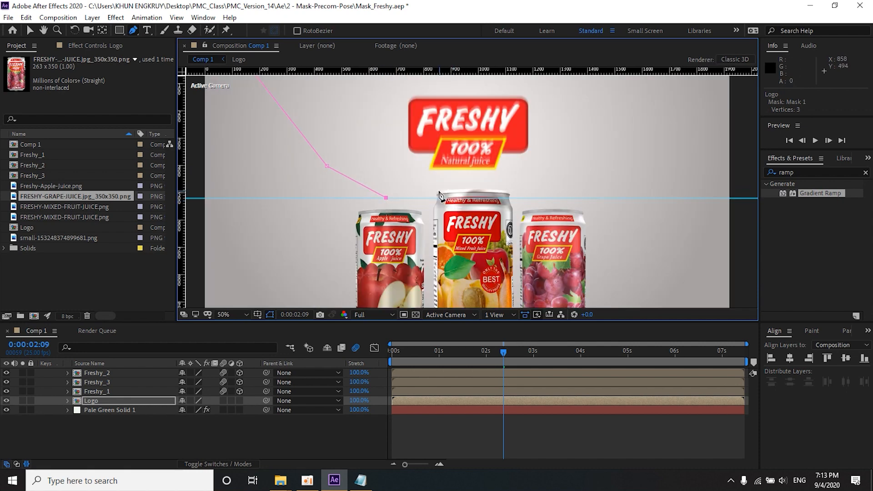
pyautogui.click(437, 200)
pyautogui.moveTo(509, 198); pyautogui.dragTo(521, 202)
pyautogui.hotkey('ctrl', 'z')
pyautogui.scroll(2, 519, 201)
pyautogui.moveTo(477, 184); pyautogui.dragTo(525, 191)
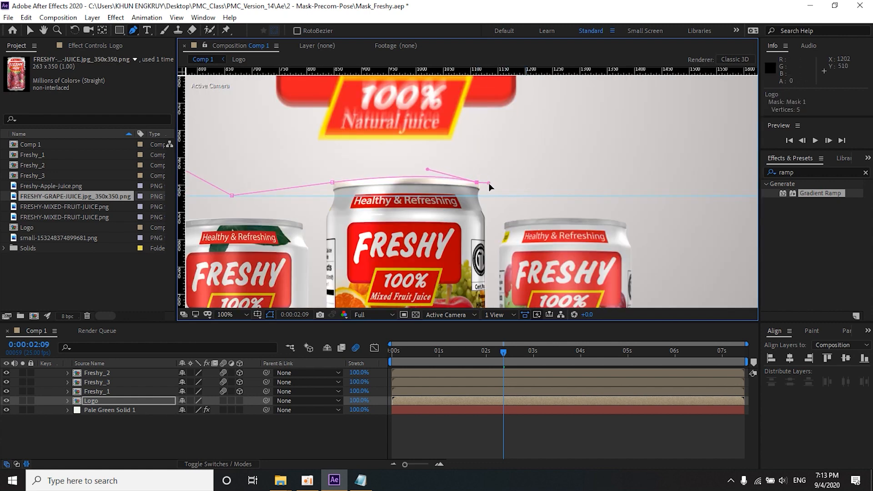
# Step: Finish the Logo mask by carrying its path past the cans, up around the logo and back to its starting point
pyautogui.scroll(-2, 490, 184)
pyautogui.click(556, 186)
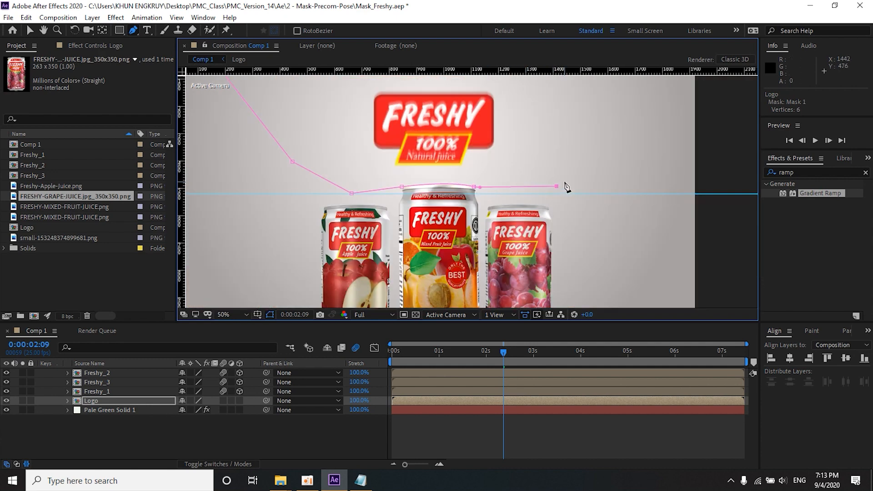
pyautogui.scroll(-2, 566, 186)
pyautogui.click(565, 133)
pyautogui.click(552, 105)
pyautogui.click(455, 101)
pyautogui.click(314, 91)
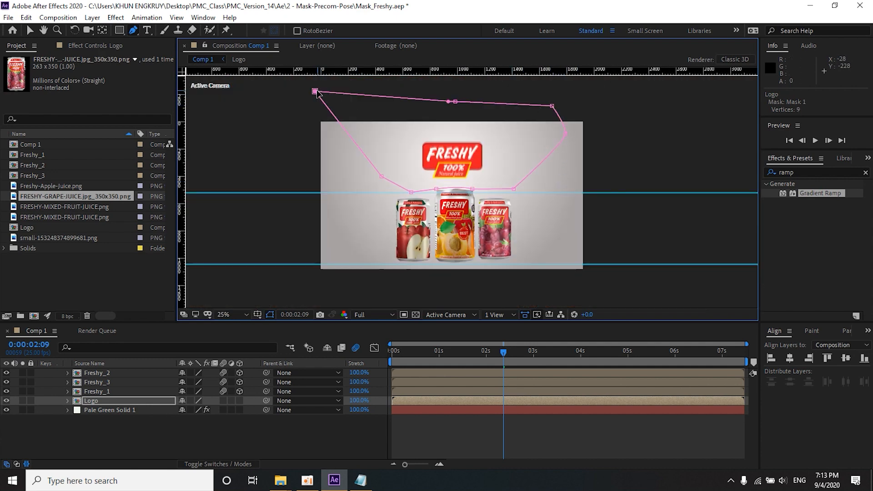
pyautogui.click(514, 444)
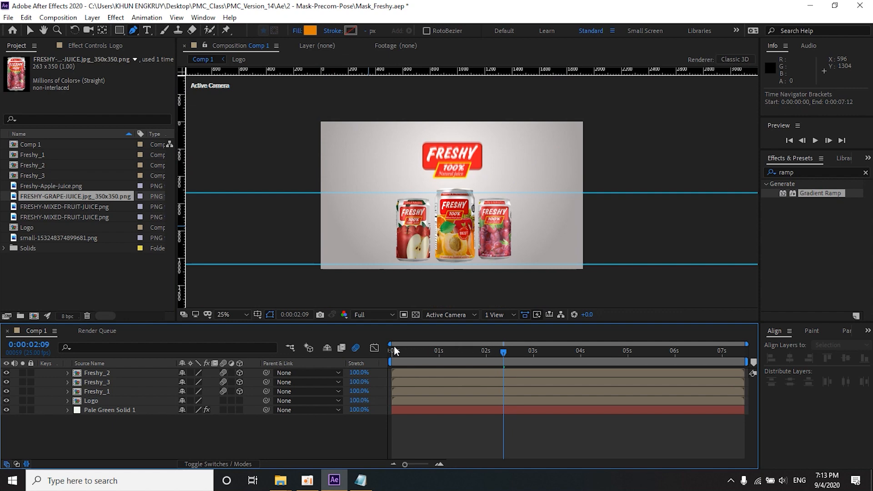
# Step: Return to 0:00:00:00 and enable motion blur and 3D for the Logo layer
pyautogui.moveTo(502, 354); pyautogui.dragTo(370, 351)
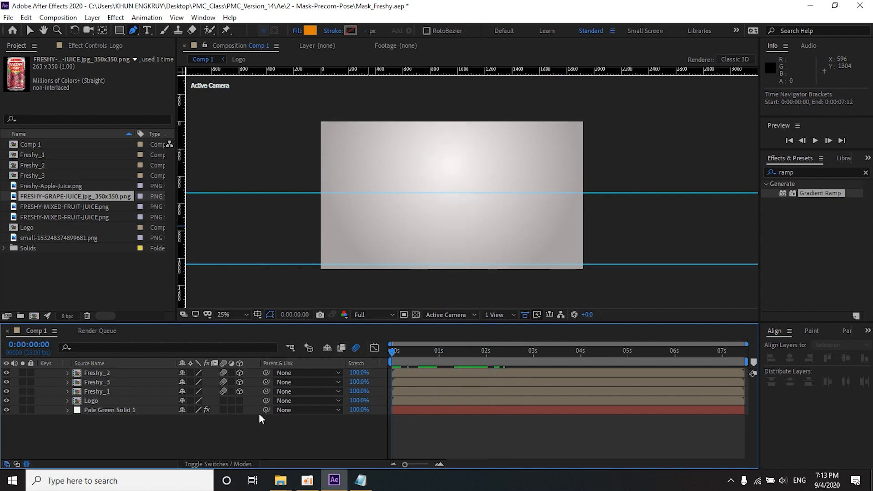
pyautogui.click(222, 400)
pyautogui.click(240, 400)
# Step: Preview the whole animation several times to examine how the masked logo pops up from behind the cans
pyautogui.press('space')
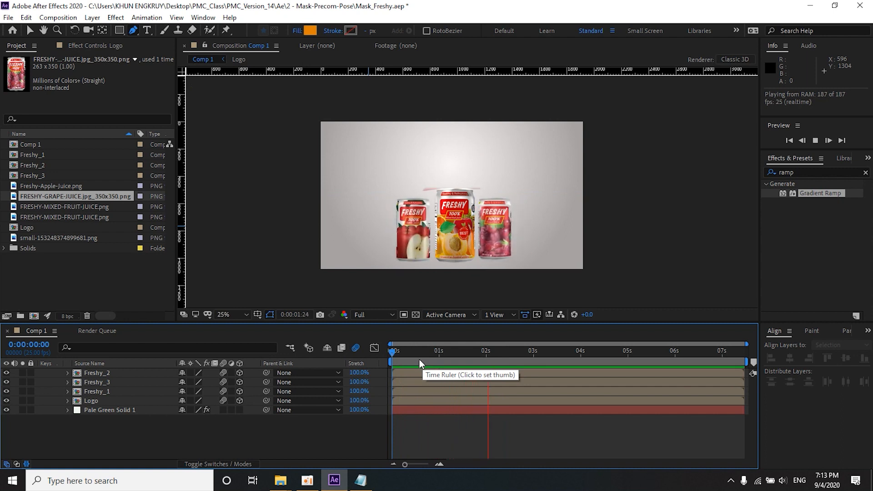
pyautogui.press('space')
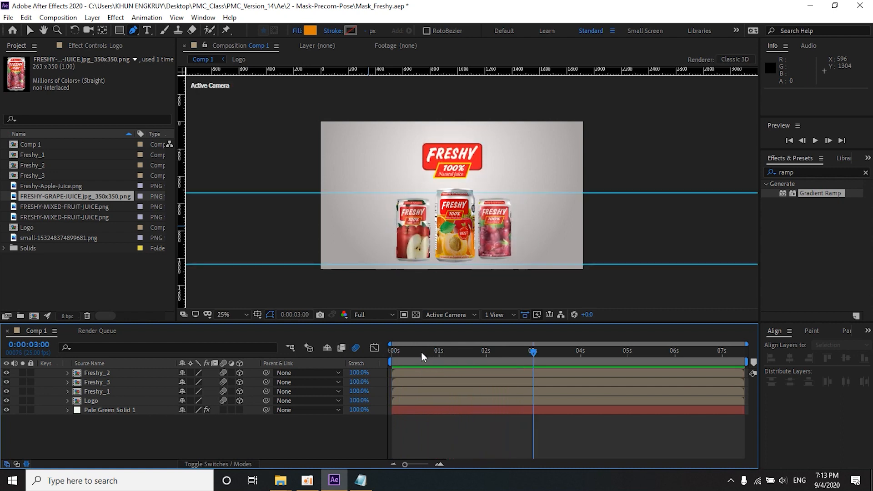
pyautogui.press('space')
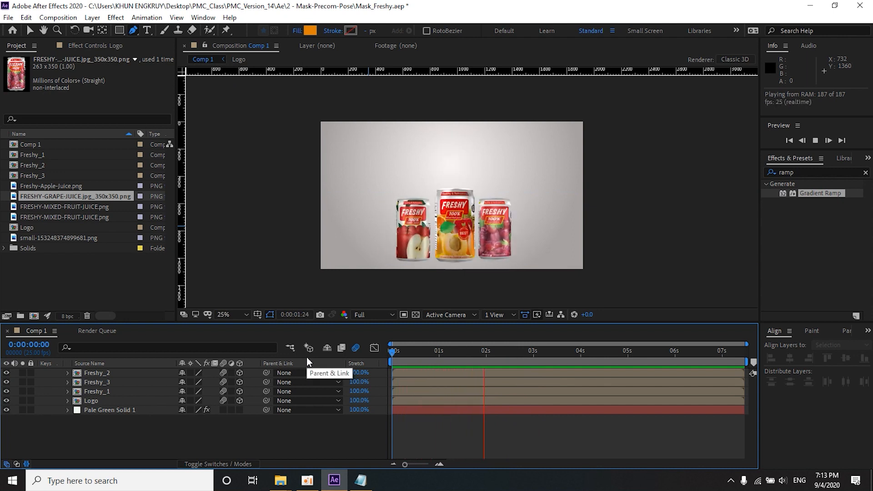
pyautogui.press('space')
pyautogui.press('space')
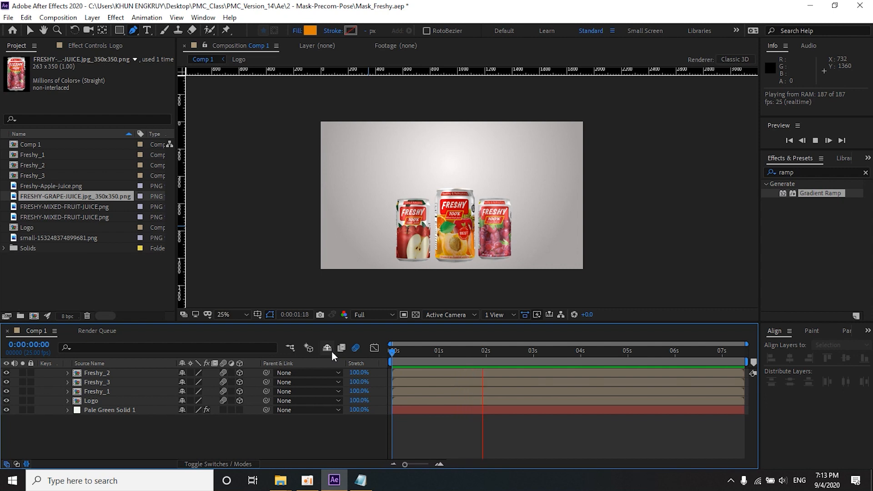
pyautogui.moveTo(472, 355); pyautogui.dragTo(543, 356)
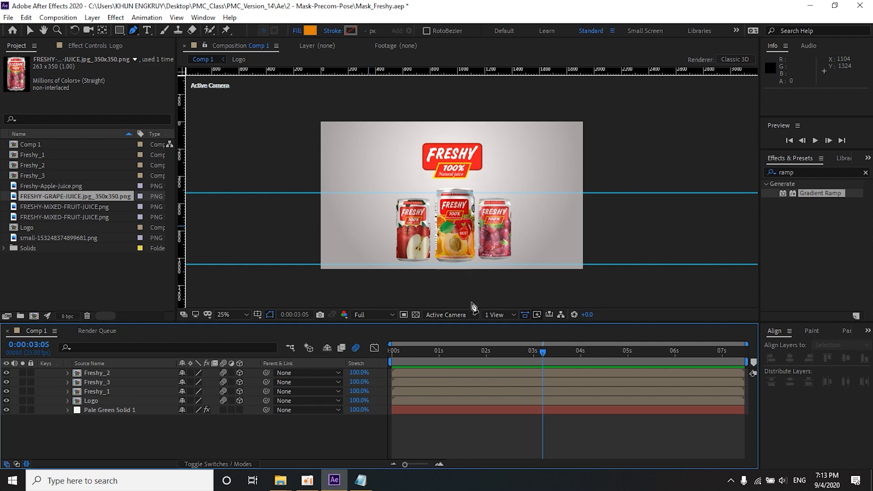
pyautogui.click(510, 354)
pyautogui.press('space')
pyautogui.moveTo(509, 355); pyautogui.dragTo(468, 356)
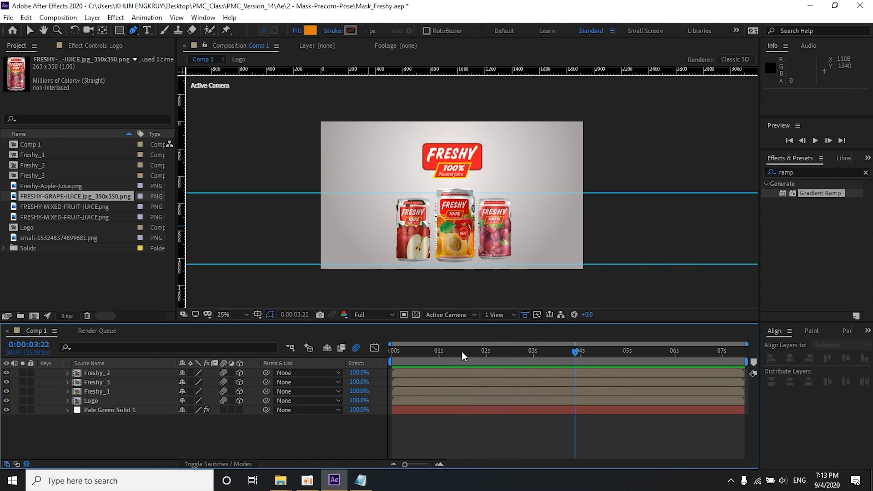
pyautogui.moveTo(468, 356); pyautogui.dragTo(440, 356)
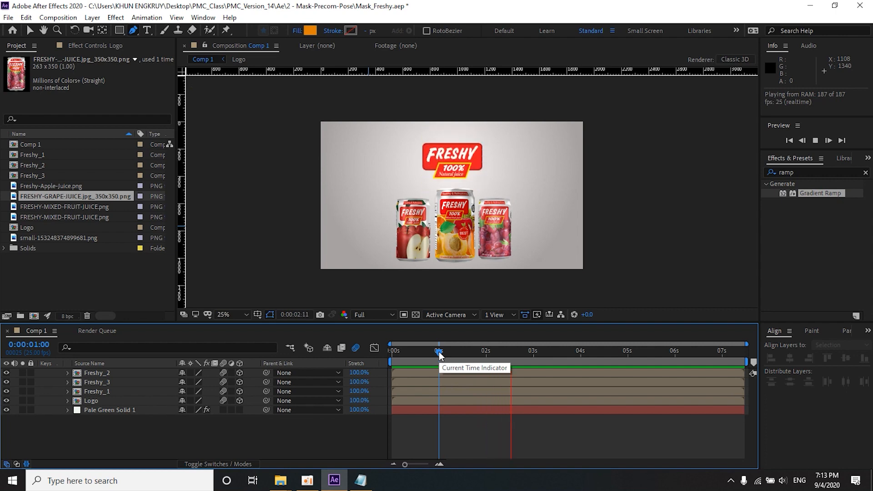
pyautogui.press('space')
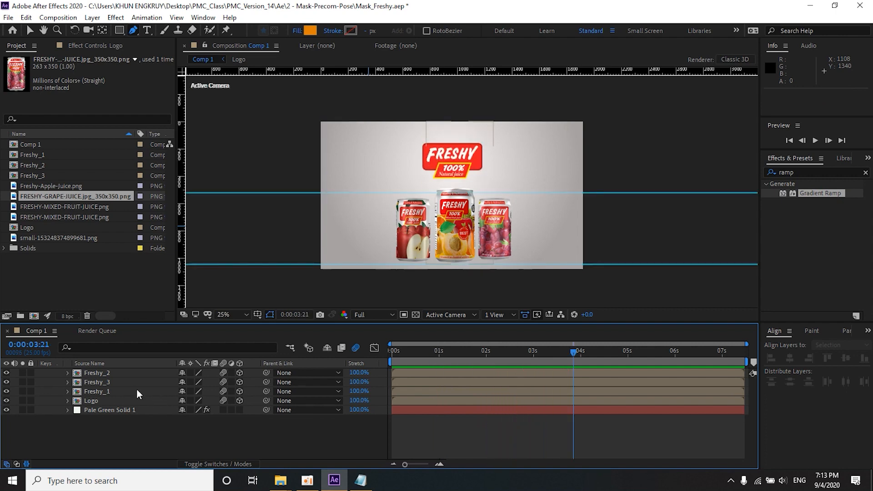
pyautogui.click(110, 373)
pyautogui.keyDown('ctrl'); pyautogui.click(102, 386); pyautogui.keyUp('ctrl')
pyautogui.keyDown('ctrl'); pyautogui.click(102, 391); pyautogui.keyUp('ctrl')
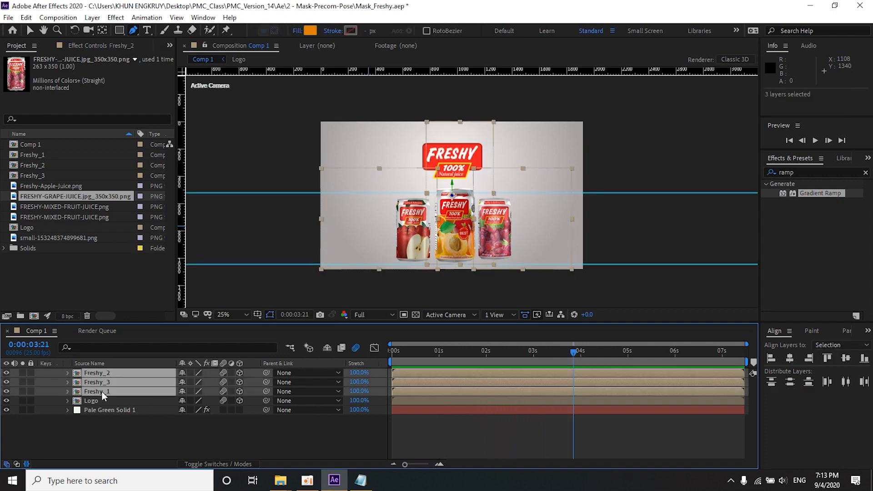
pyautogui.rightClick(102, 391)
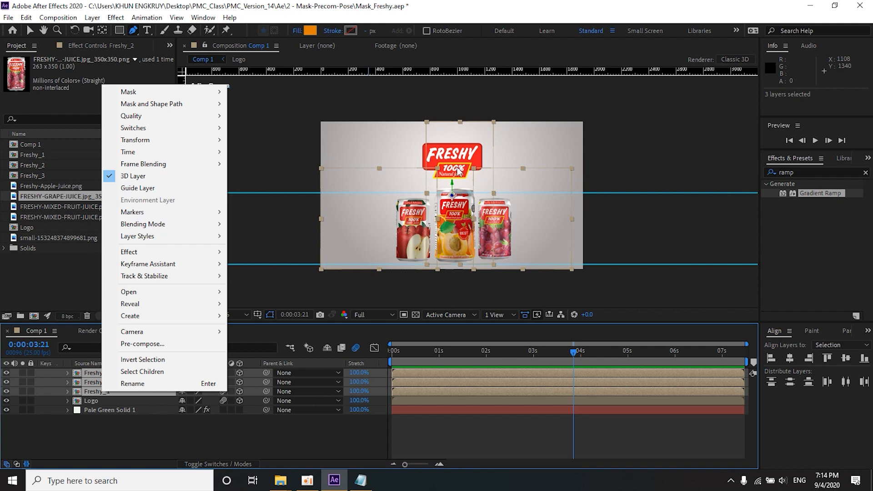
pyautogui.click(342, 79)
# Step: Place a vertical guide at position 324 in the composition and delete the stray shape layer
pyautogui.click(33, 31)
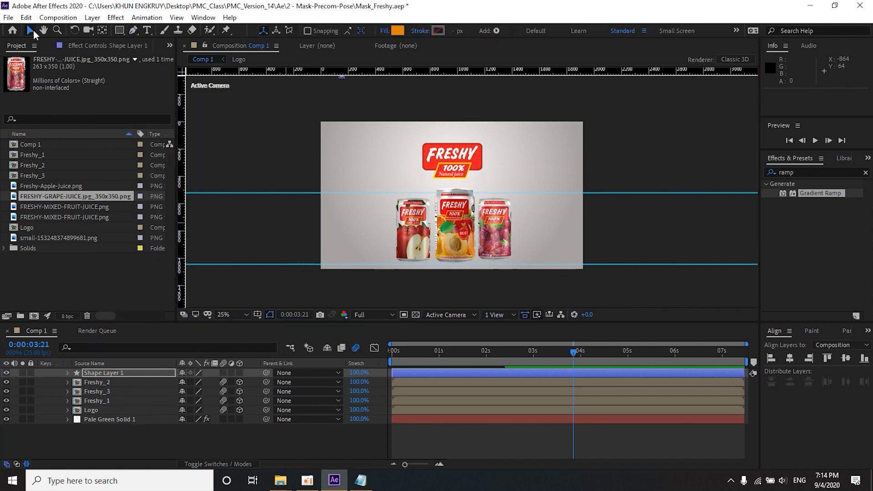
pyautogui.moveTo(185, 193); pyautogui.dragTo(365, 211)
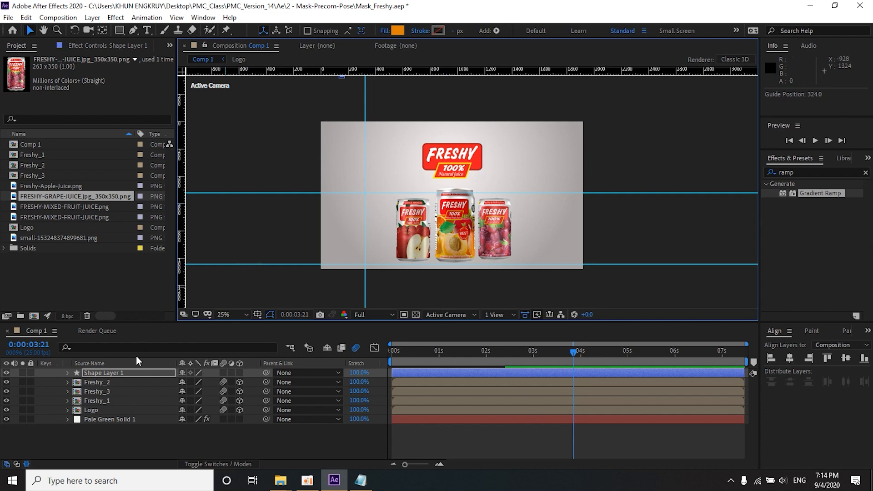
pyautogui.click(128, 372)
pyautogui.press('Delete')
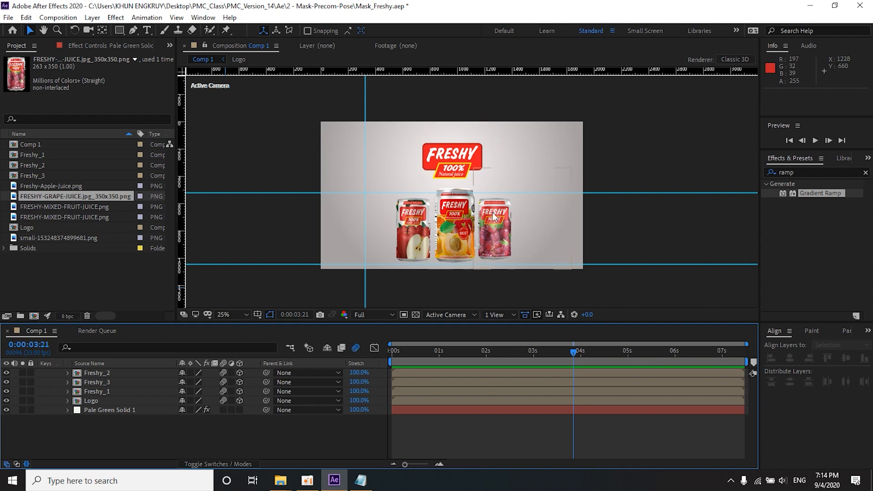
# Step: Add a null object and enable motion blur and 3D for it
pyautogui.click(93, 19)
pyautogui.moveTo(99, 35)
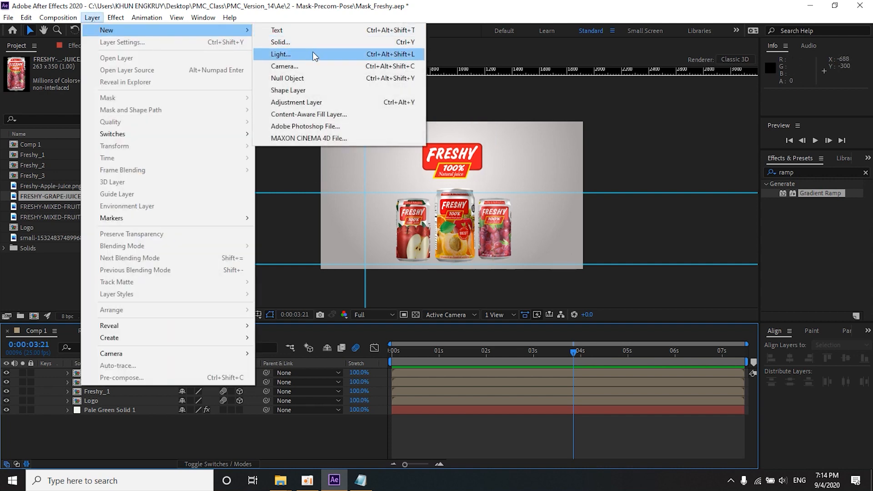
pyautogui.click(303, 78)
pyautogui.click(223, 372)
pyautogui.click(239, 373)
# Step: Parent the Freshy_1, Freshy_2 and Freshy_3 layers to the null object
pyautogui.click(114, 382)
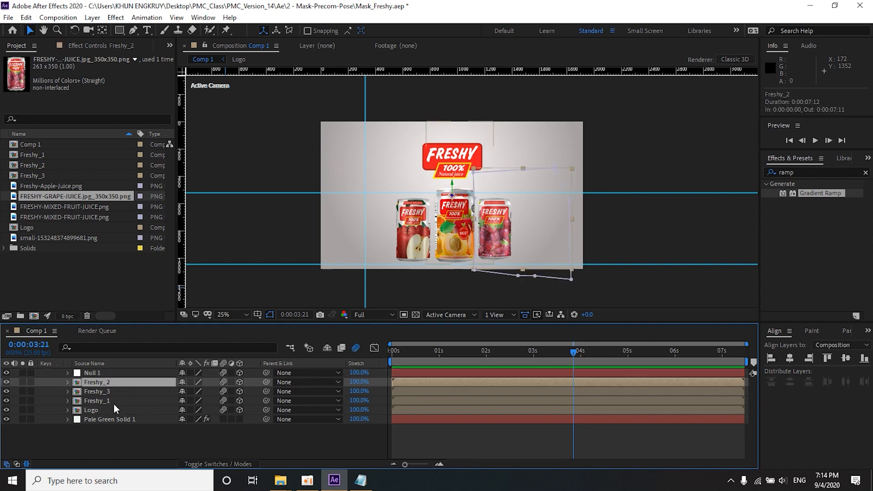
pyautogui.keyDown('shift'); pyautogui.click(113, 401); pyautogui.keyUp('shift')
pyautogui.moveTo(265, 381); pyautogui.dragTo(97, 372)
# Step: Add a Position keyframe for the null object at 0:00:03:17
pyautogui.click(96, 372)
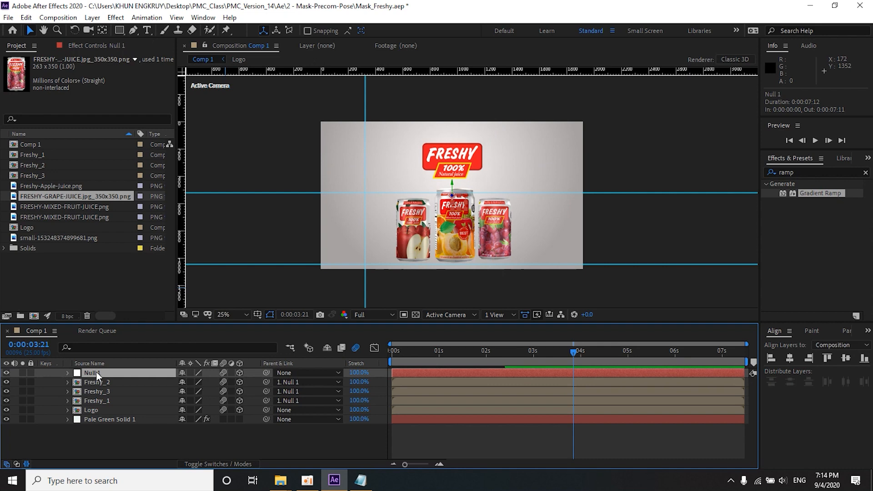
pyautogui.press('s')
pyautogui.click(505, 351)
pyautogui.moveTo(511, 352); pyautogui.dragTo(559, 357)
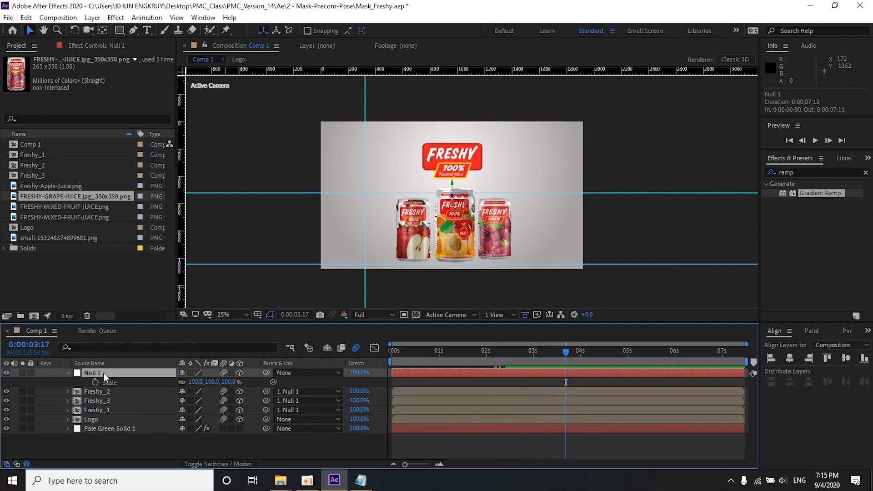
pyautogui.press('p')
pyautogui.click(95, 382)
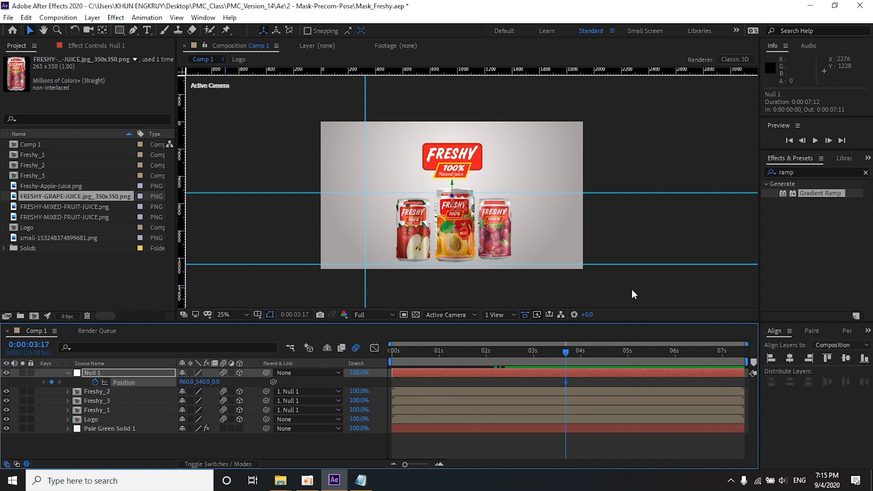
# Step: Shift the null object and its cans to the right at 0:00:03:22 with a second Position keyframe
pyautogui.click(829, 141)
pyautogui.click(828, 140)
pyautogui.click(828, 140)
pyautogui.click(828, 141)
pyautogui.click(828, 140)
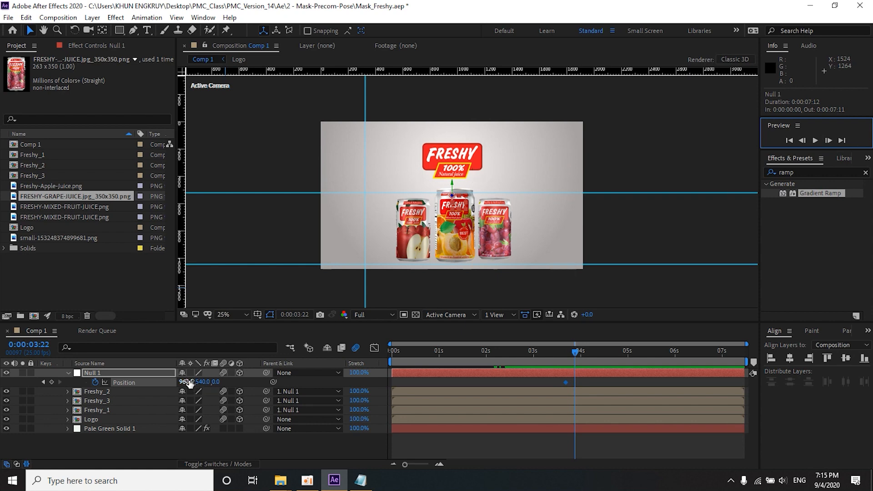
pyautogui.moveTo(189, 383); pyautogui.dragTo(210, 382)
# Step: Send the cans out past the frame's left edge at 0:00:04:00 with a null Position keyframe whose X value is -290
pyautogui.click(828, 140)
pyautogui.click(828, 141)
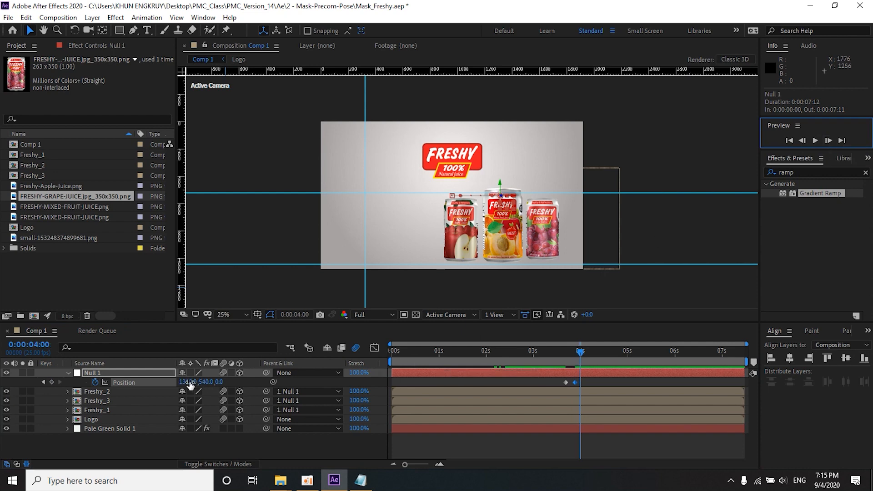
pyautogui.moveTo(188, 382); pyautogui.dragTo(136, 381)
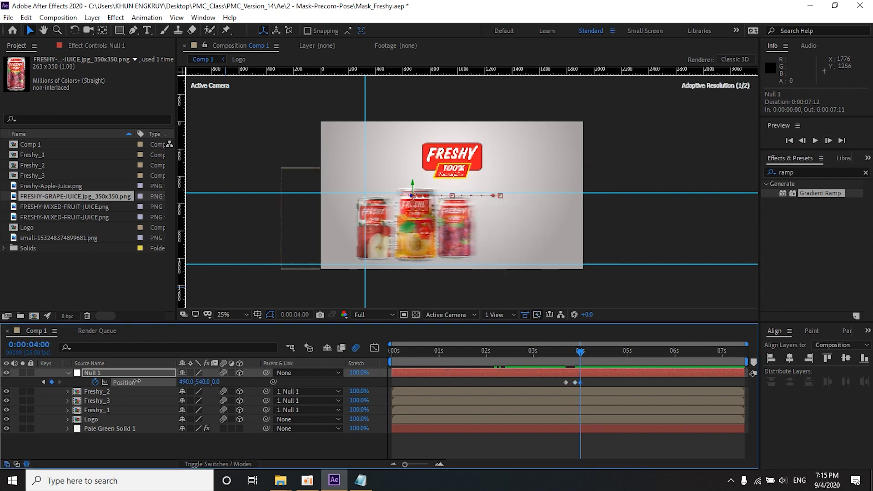
# Step: Preview the cans sliding out from 0:00:03:02, and check the frames up to 0:00:04:08
pyautogui.click(537, 357)
pyautogui.press('space')
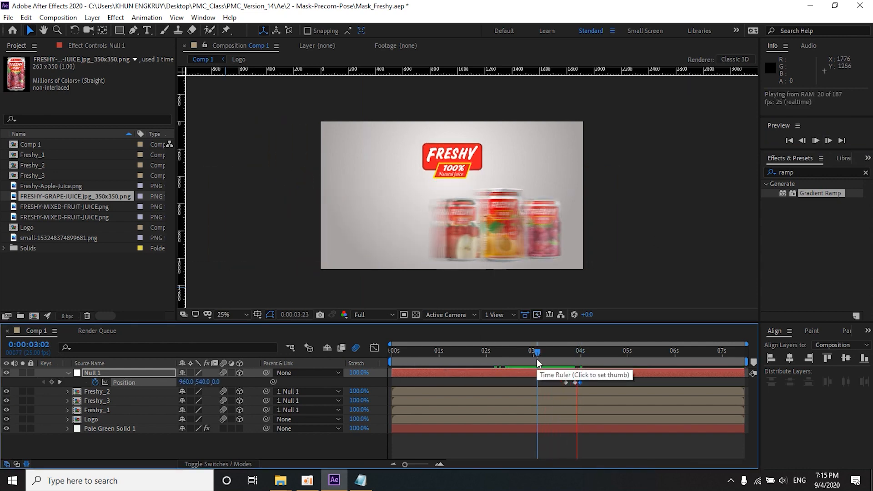
pyautogui.moveTo(536, 359); pyautogui.dragTo(583, 364)
pyautogui.moveTo(527, 351); pyautogui.dragTo(595, 351)
# Step: Pre-compose the null object and the three Freshy can layers together as All_Product, moving all attributes into the new composition
pyautogui.keyDown('shift'); pyautogui.click(102, 417); pyautogui.keyUp('shift')
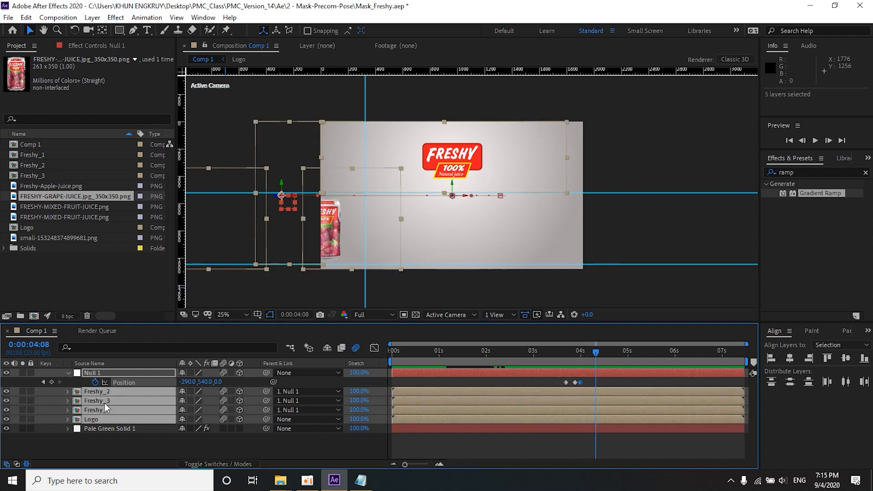
pyautogui.click(88, 438)
pyautogui.click(103, 410)
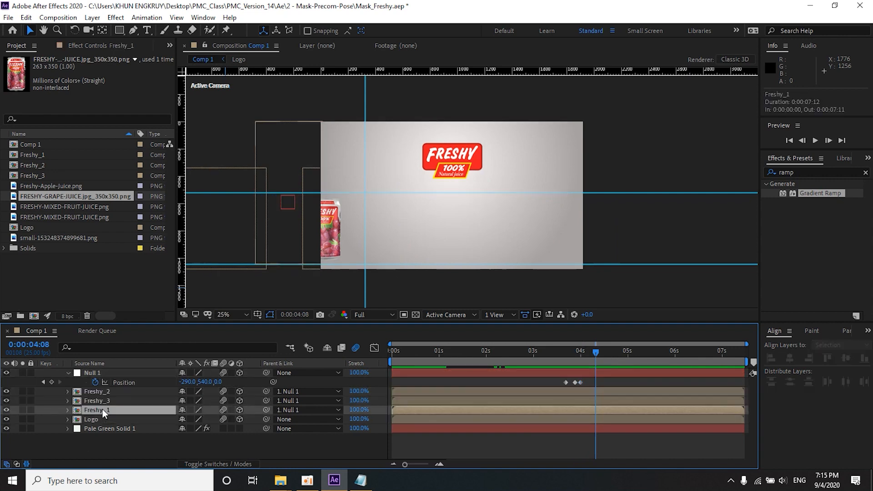
pyautogui.keyDown('shift'); pyautogui.click(103, 374); pyautogui.keyUp('shift')
pyautogui.rightClick(106, 370)
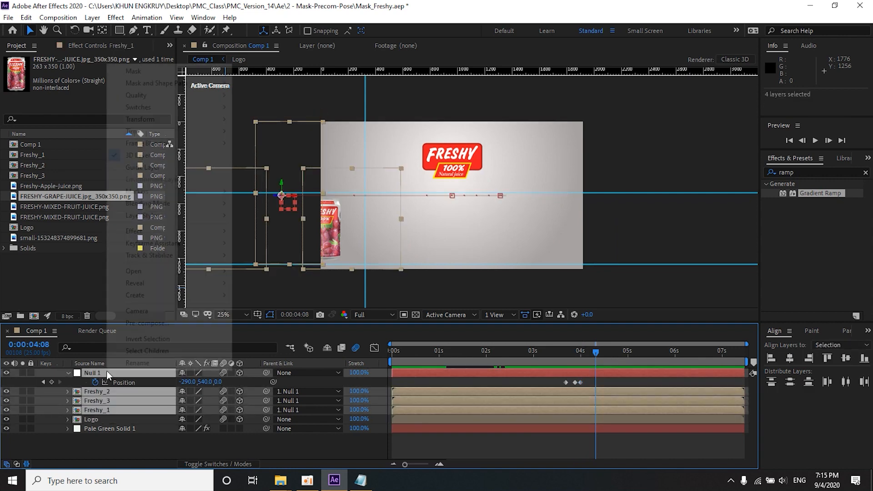
pyautogui.click(137, 321)
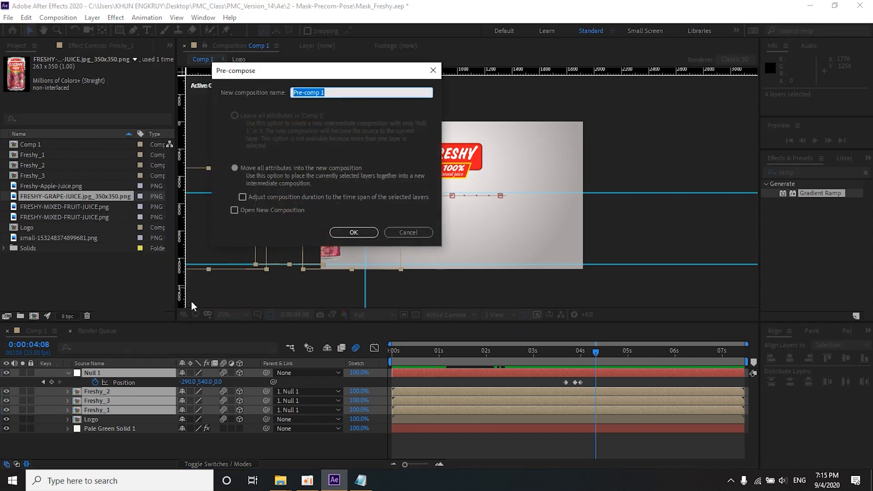
pyautogui.write('All_Product')
pyautogui.press('Return')
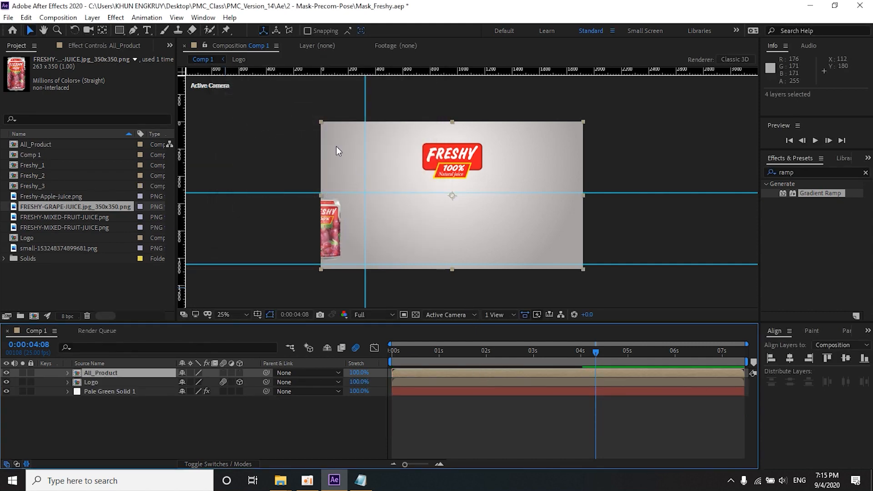
# Step: Draw a rectangular mask on the All_Product layer from the vertical guide past the frame's right edge, and preview it
pyautogui.click(119, 30)
pyautogui.moveTo(636, 106); pyautogui.dragTo(365, 285)
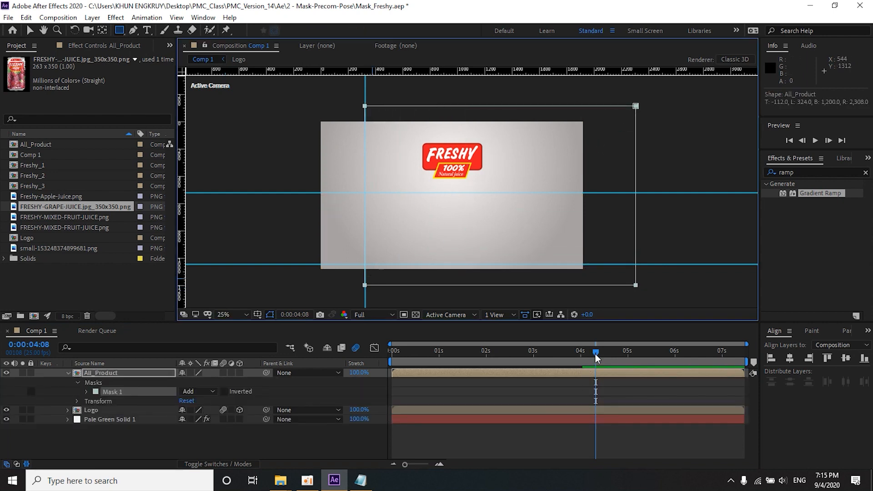
pyautogui.press('space')
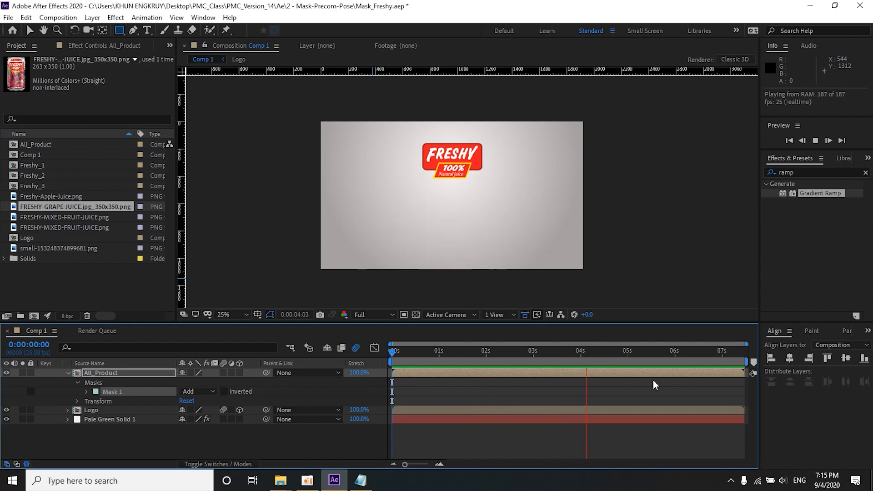
pyautogui.press('space')
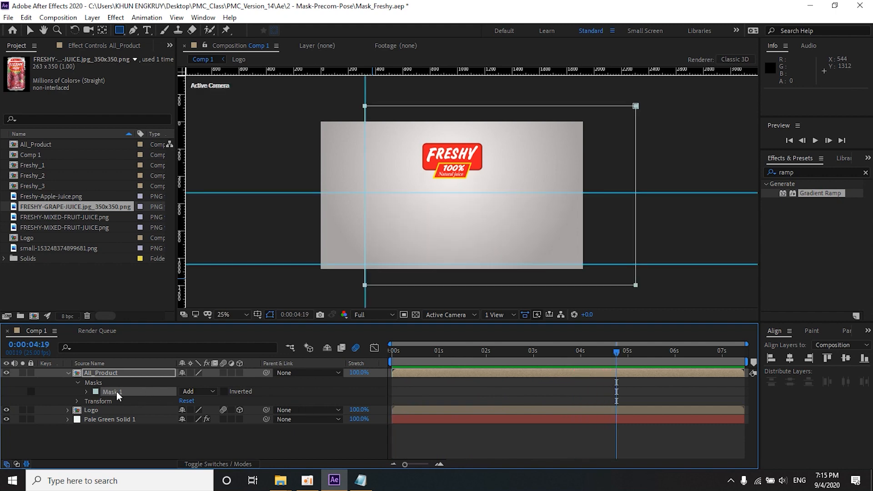
# Step: Set Mask 1's feather on All_Product to 19 pixels and preview the cans from about 0:00:01:17
pyautogui.click(87, 392)
pyautogui.moveTo(191, 411); pyautogui.dragTo(205, 413)
pyautogui.click(470, 357)
pyautogui.press('space')
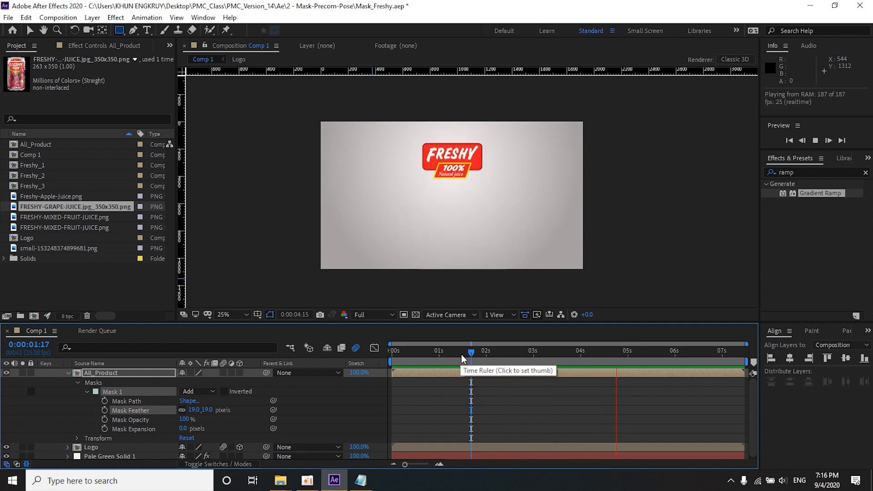
pyautogui.press('space')
pyautogui.click(473, 354)
pyautogui.press('space')
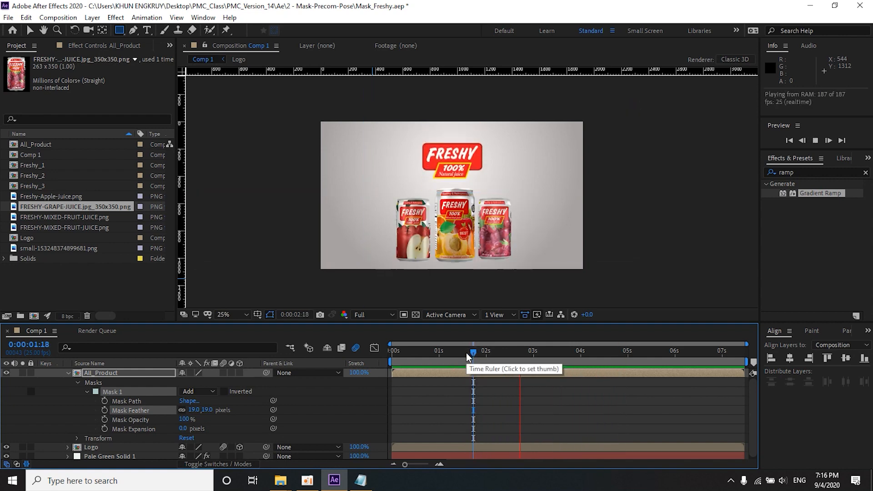
# Step: Start Position keyframing on the Logo layer at 0:00:03:23
pyautogui.moveTo(591, 357)
pyautogui.mouseDown()
pyautogui.moveTo(567, 361)
pyautogui.moveTo(578, 359)
pyautogui.mouseUp()
pyautogui.click(30, 30)
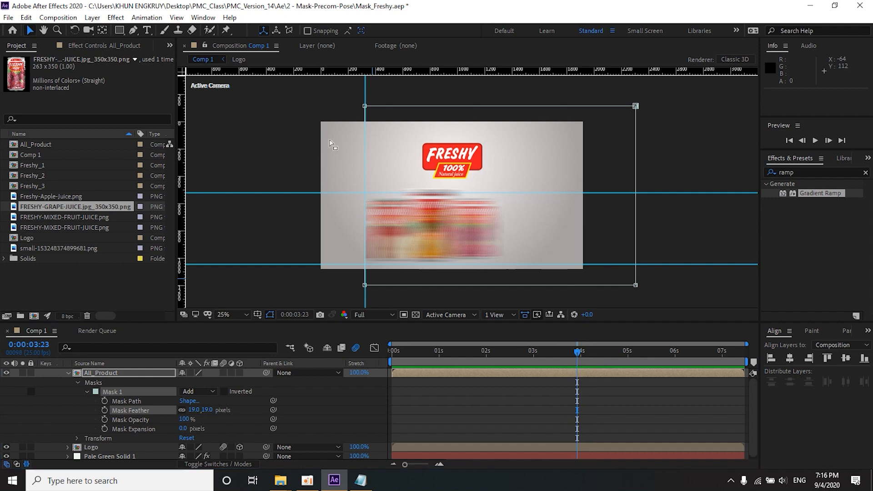
pyautogui.click(461, 157)
pyautogui.click(440, 169)
pyautogui.click(457, 164)
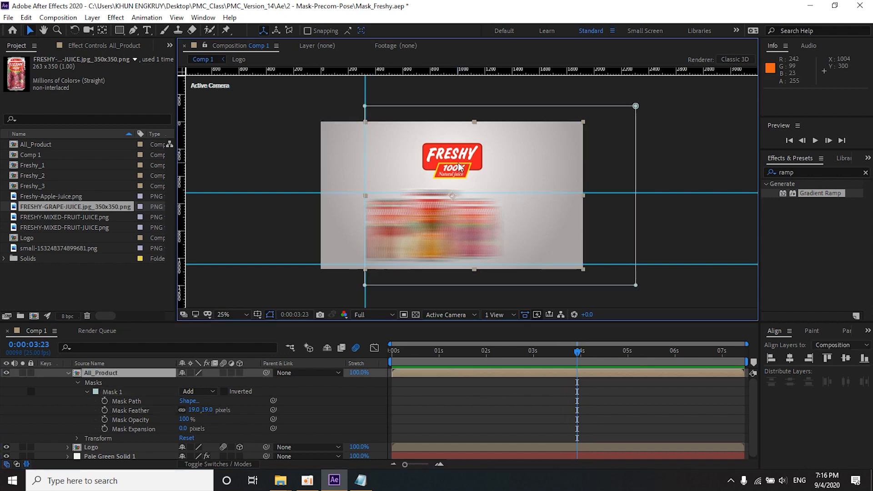
pyautogui.scroll(-2, 109, 406)
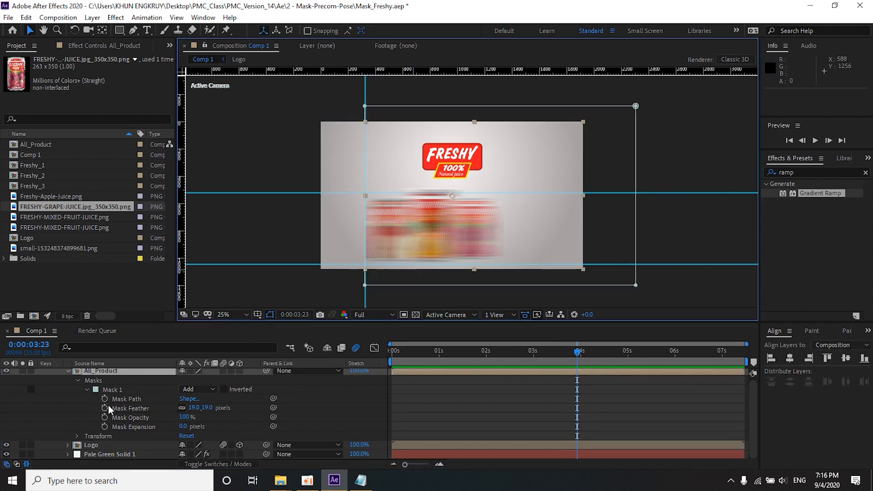
pyautogui.click(108, 446)
pyautogui.press('p')
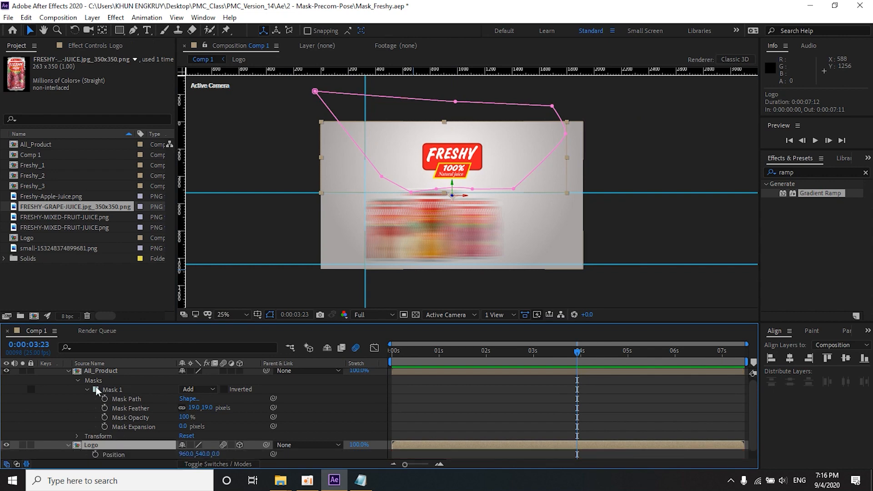
pyautogui.click(68, 370)
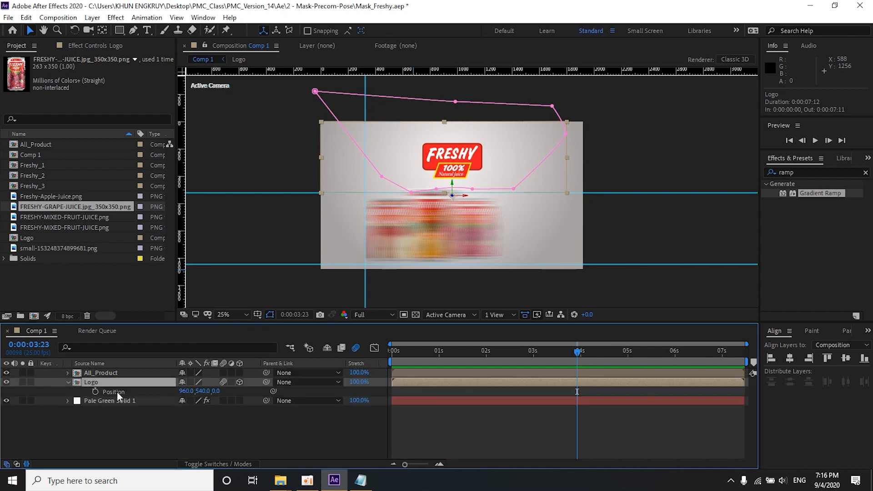
pyautogui.click(95, 392)
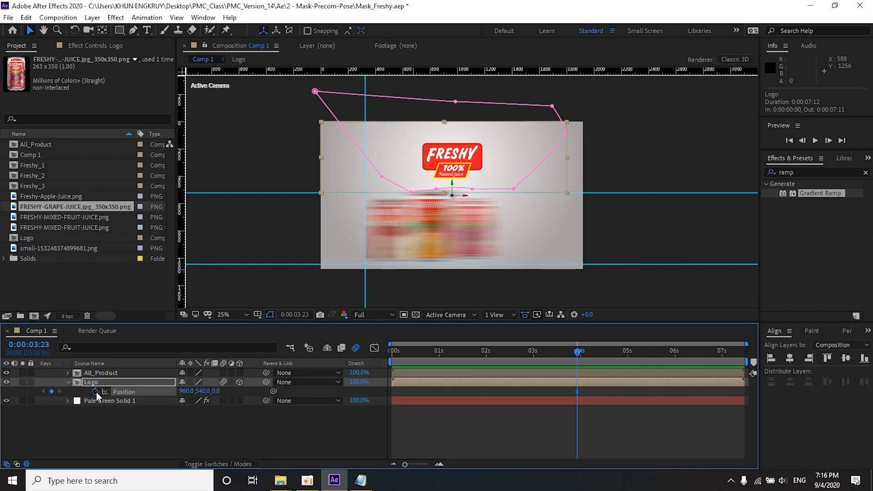
# Step: Lower the logo toward the frame's middle at 0:00:04:02 with a Position keyframe whose Y value is 787
pyautogui.click(829, 142)
pyautogui.click(829, 142)
pyautogui.click(829, 142)
pyautogui.click(828, 142)
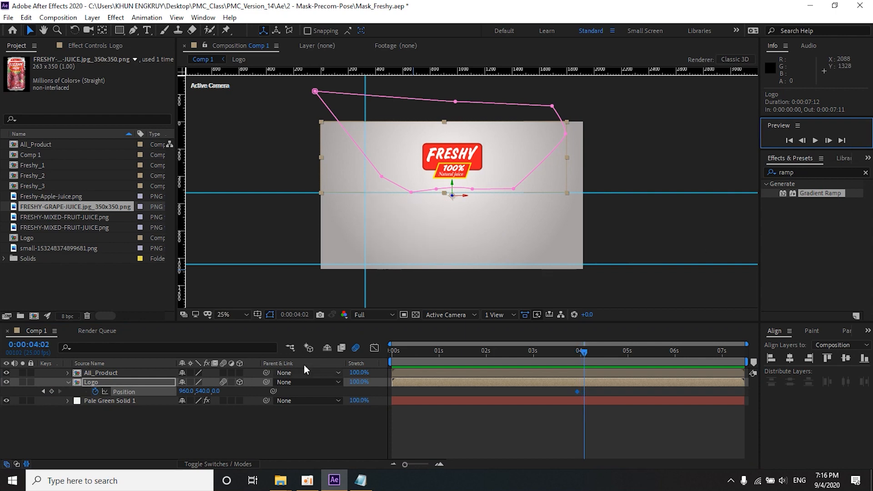
pyautogui.moveTo(201, 392); pyautogui.dragTo(313, 393)
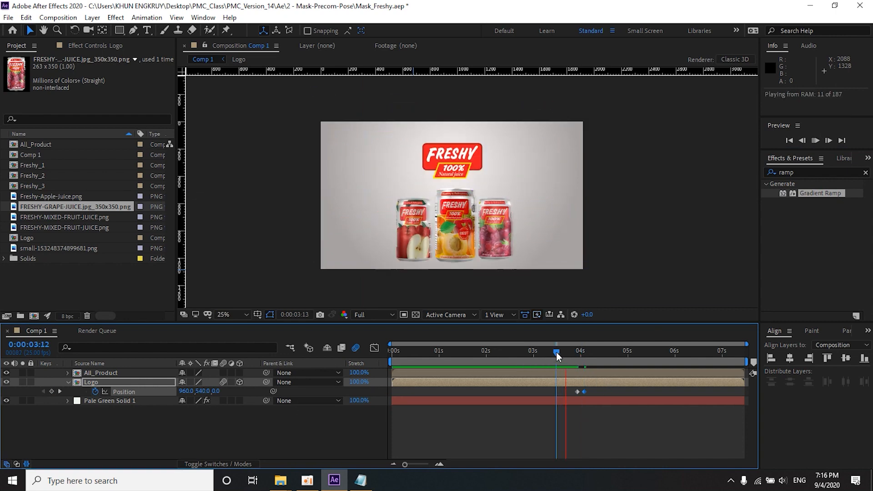
# Step: Preview the logo's drop from about 0:00:03:12, and hold its position with another keyframe at 0:00:04:03
pyautogui.moveTo(556, 352); pyautogui.dragTo(575, 353)
pyautogui.press('space')
pyautogui.click(559, 352)
pyautogui.press('space')
pyautogui.press('space')
pyautogui.moveTo(570, 351); pyautogui.dragTo(585, 351)
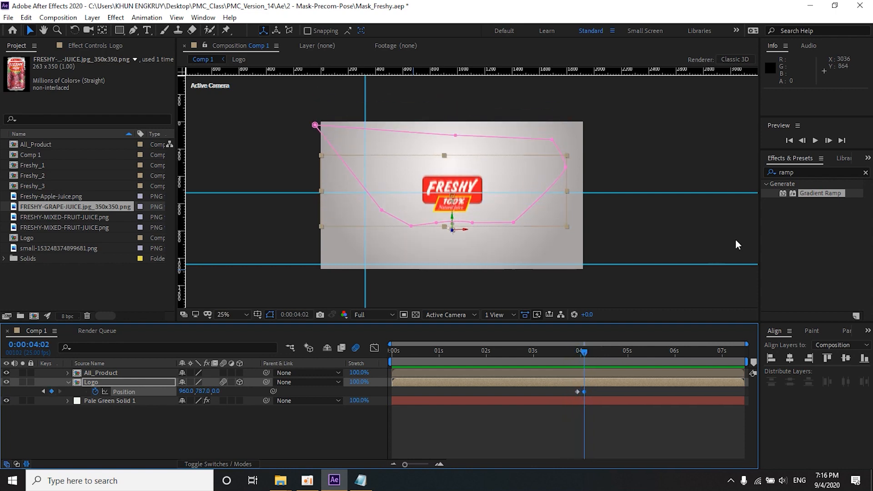
pyautogui.click(827, 140)
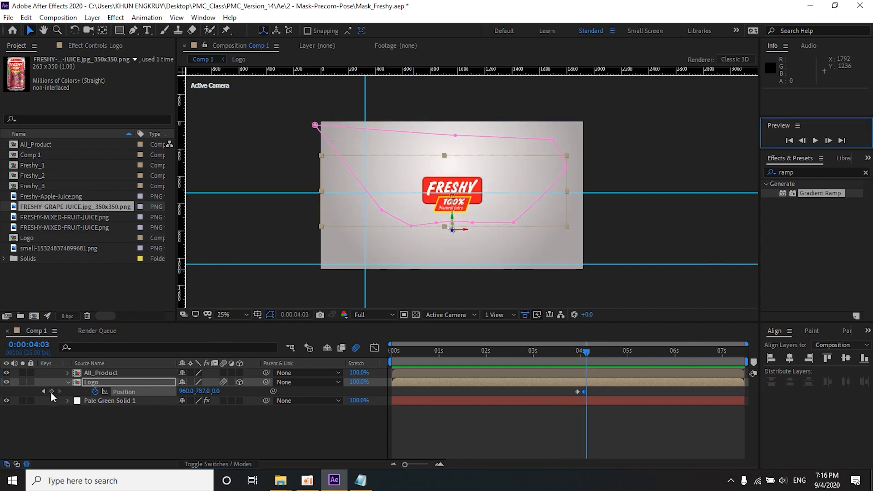
# Step: Bring the logo toward the camera at 0:00:04:06 to a Z position of -688, using two horizontal views, and preview the move
pyautogui.click(830, 141)
pyautogui.click(829, 141)
pyautogui.click(829, 141)
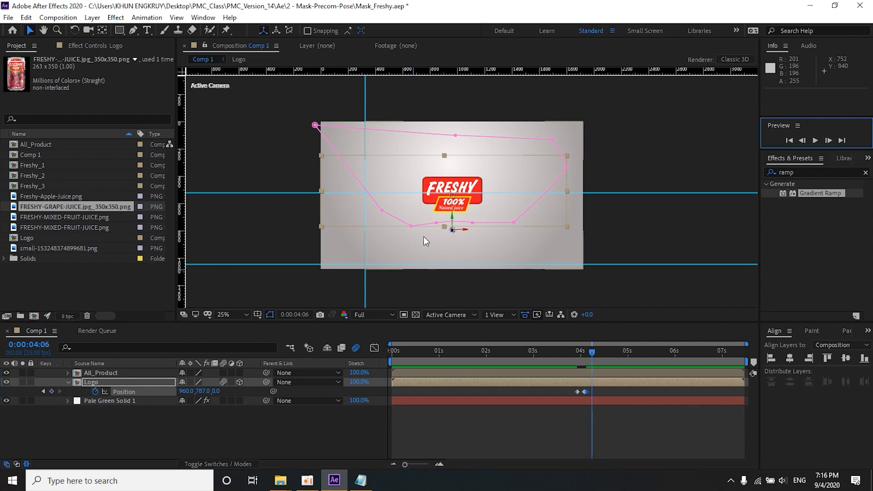
pyautogui.moveTo(452, 233); pyautogui.dragTo(357, 333)
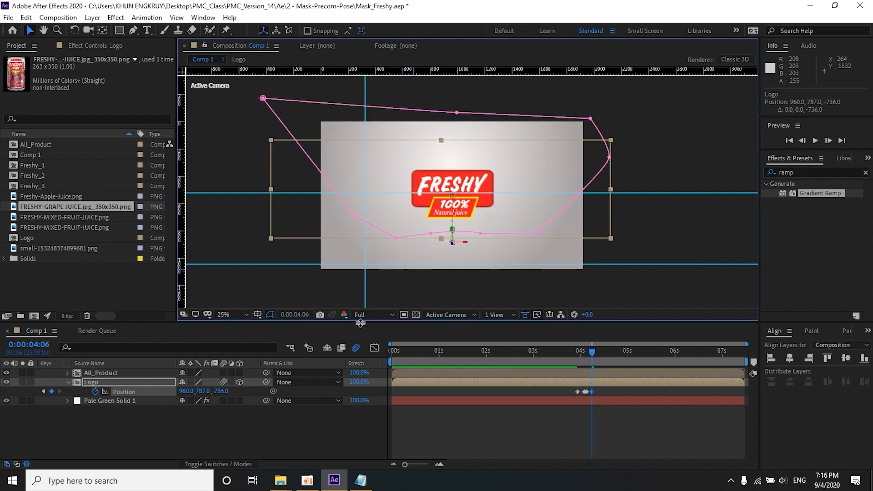
pyautogui.hotkey('ctrl', 'z')
pyautogui.click(501, 315)
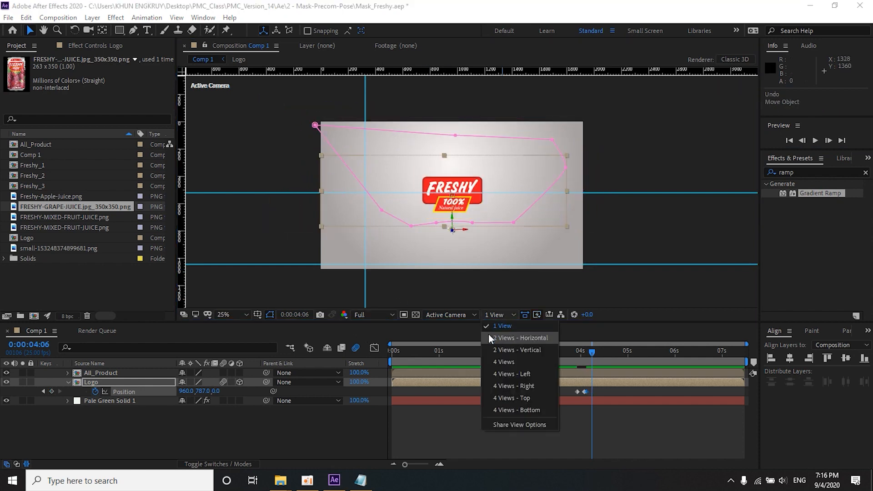
pyautogui.click(488, 334)
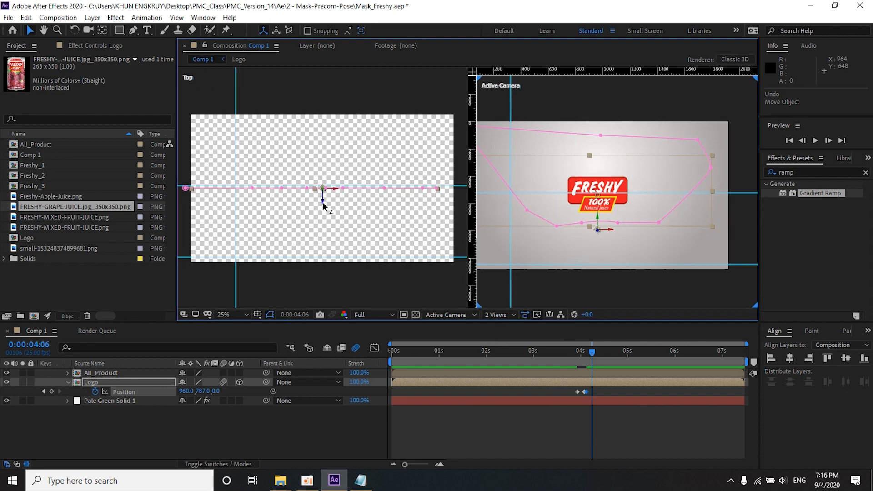
pyautogui.moveTo(323, 202); pyautogui.dragTo(315, 291)
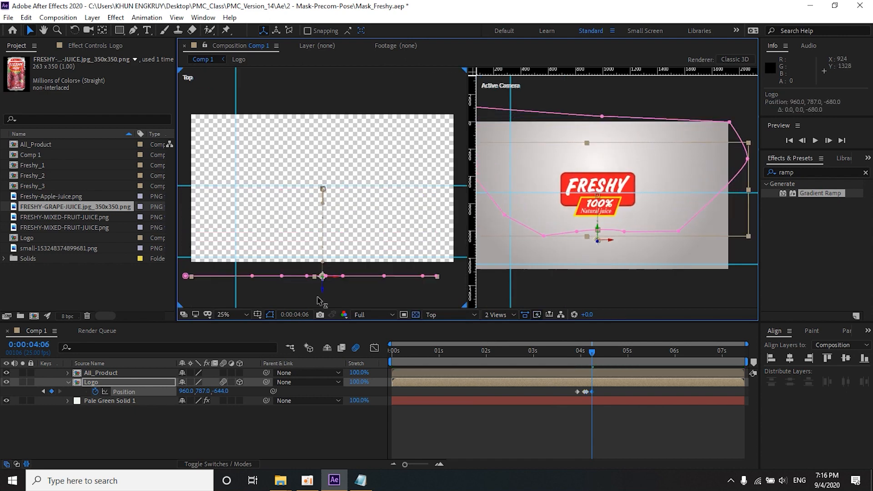
pyautogui.click(566, 358)
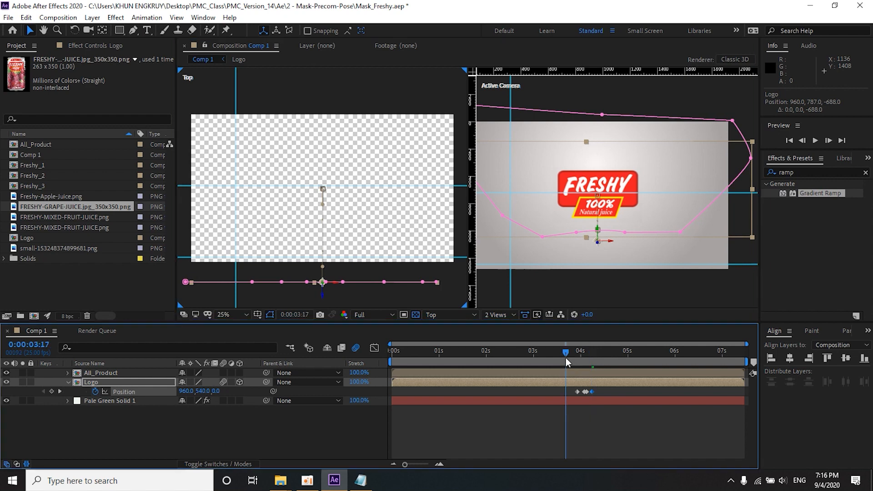
pyautogui.press('space')
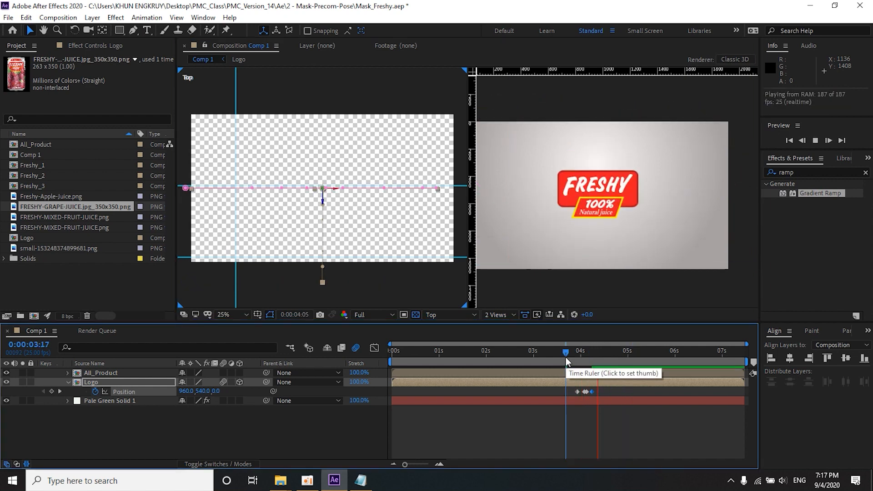
# Step: Find the CC Light Sweep effect and apply it to the Logo layer
pyautogui.click(801, 173)
pyautogui.write('cc')
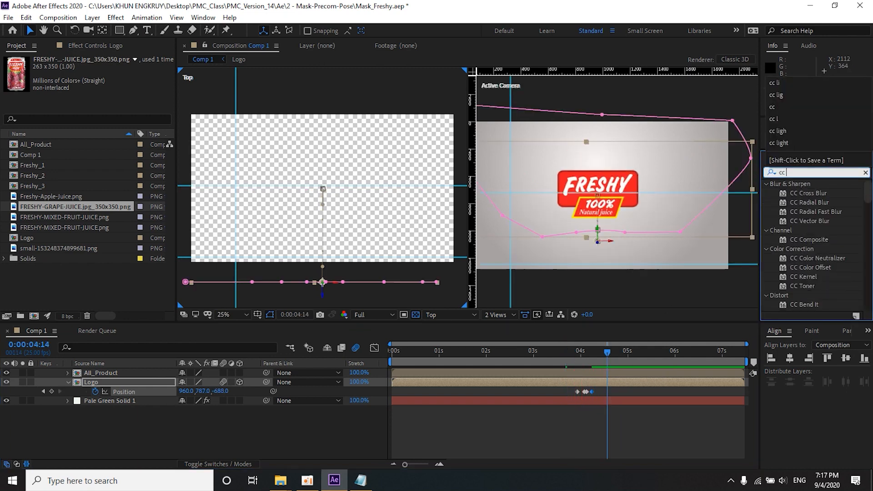
pyautogui.write(' lig')
pyautogui.moveTo(794, 212); pyautogui.dragTo(537, 381)
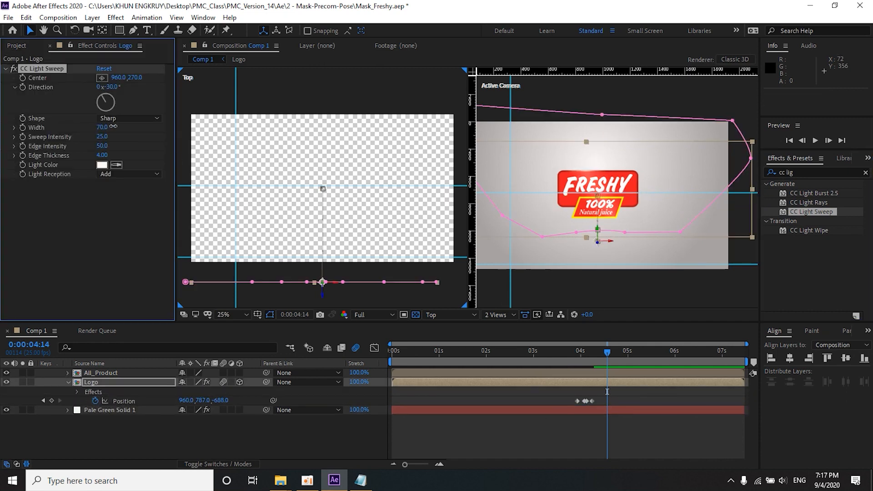
# Step: Adjust the logo's light sweep to a center of 918.4, 278.2, a width of 37 and a sweep intensity of 118
pyautogui.moveTo(103, 136); pyautogui.dragTo(122, 137)
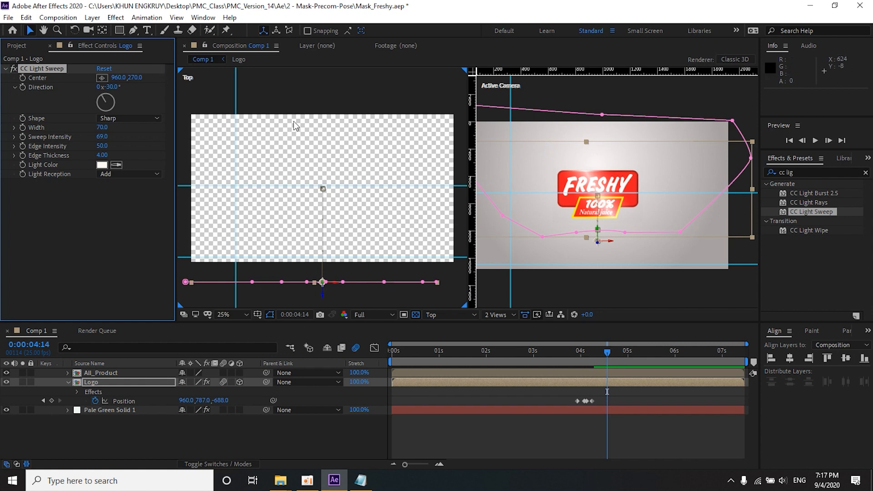
pyautogui.scroll(-2, 596, 201)
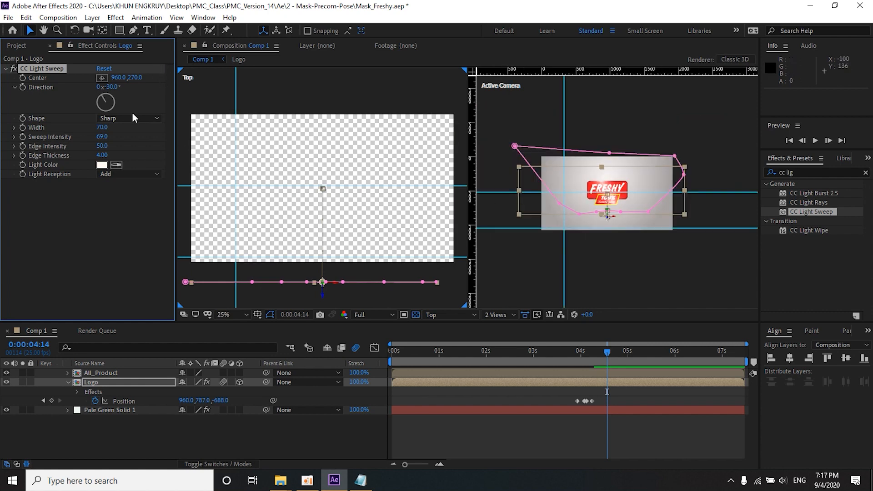
pyautogui.click(99, 79)
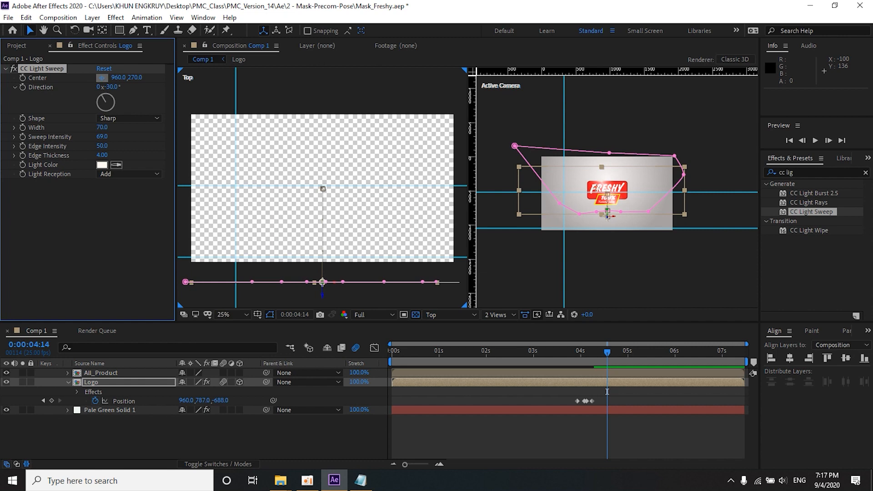
pyautogui.click(597, 193)
pyautogui.scroll(2, 599, 193)
pyautogui.moveTo(590, 190); pyautogui.dragTo(587, 191)
pyautogui.moveTo(102, 127); pyautogui.dragTo(130, 138)
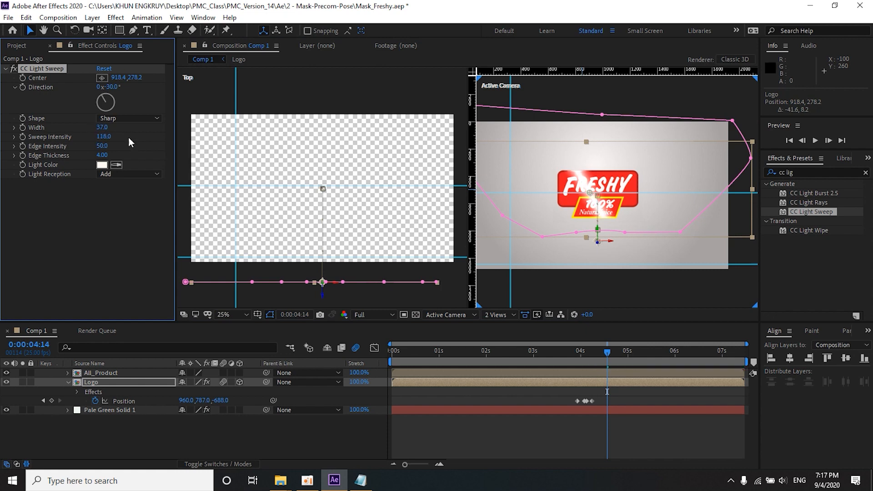
# Step: Move the light sweep's center left of the logo to 336.7, 278.2 and keyframe it at 0:00:04:14
pyautogui.moveTo(584, 194); pyautogui.dragTo(488, 189)
pyautogui.moveTo(542, 195); pyautogui.dragTo(571, 191)
pyautogui.click(23, 78)
# Step: Move the light sweep's center past the logo's right side to X 1497.2 at 0:00:05:21 as a second keyframe
pyautogui.click(616, 359)
pyautogui.moveTo(624, 358); pyautogui.dragTo(667, 356)
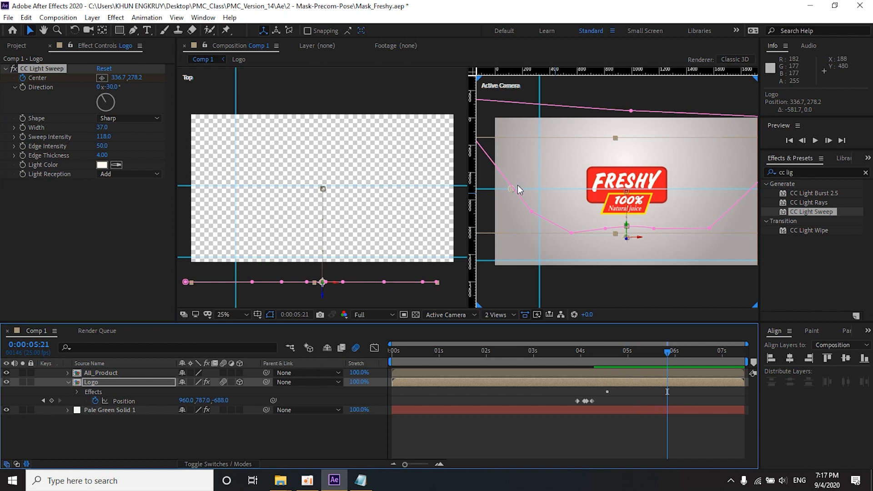
pyautogui.moveTo(510, 193); pyautogui.dragTo(724, 191)
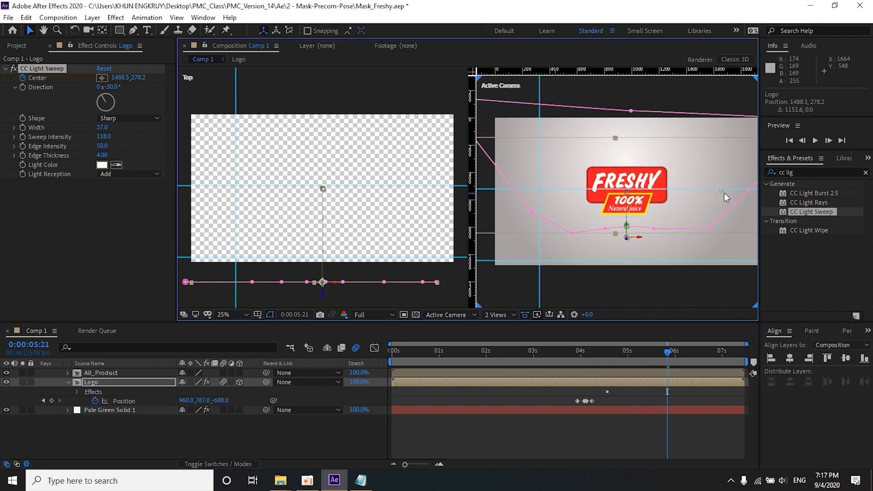
# Step: Preview the light sweep from 0:00:04:03 and return the composition to a single view
pyautogui.click(586, 357)
pyautogui.press('space')
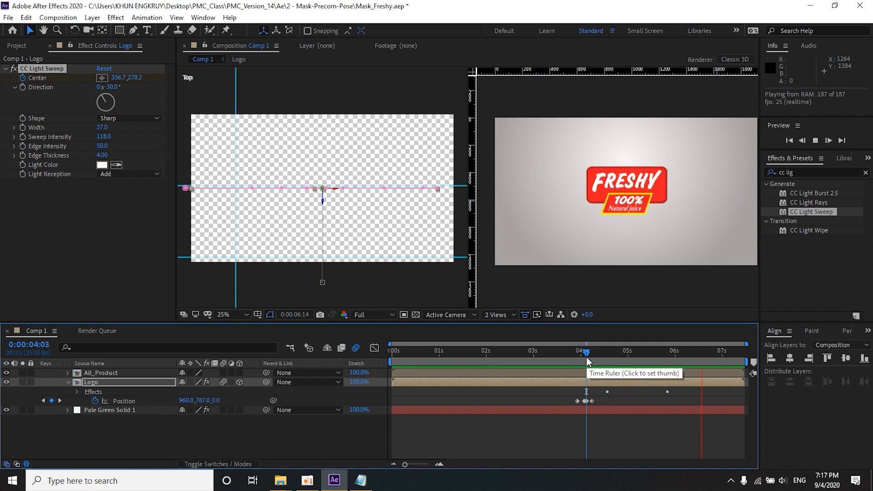
pyautogui.press('space')
pyautogui.press('space')
pyautogui.click(506, 315)
pyautogui.click(504, 325)
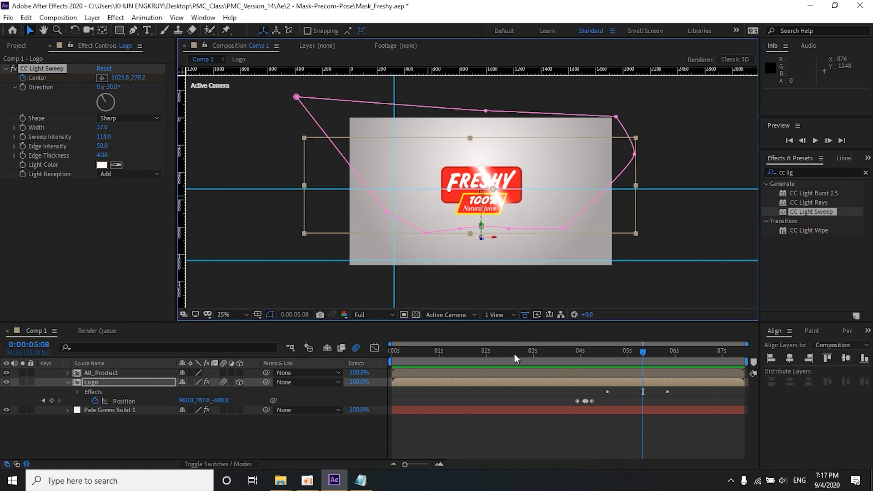
# Step: Preview the whole advertisement from the beginning, and check the closing logo frames up to 0:00:06:14
pyautogui.press('Home')
pyautogui.press('space')
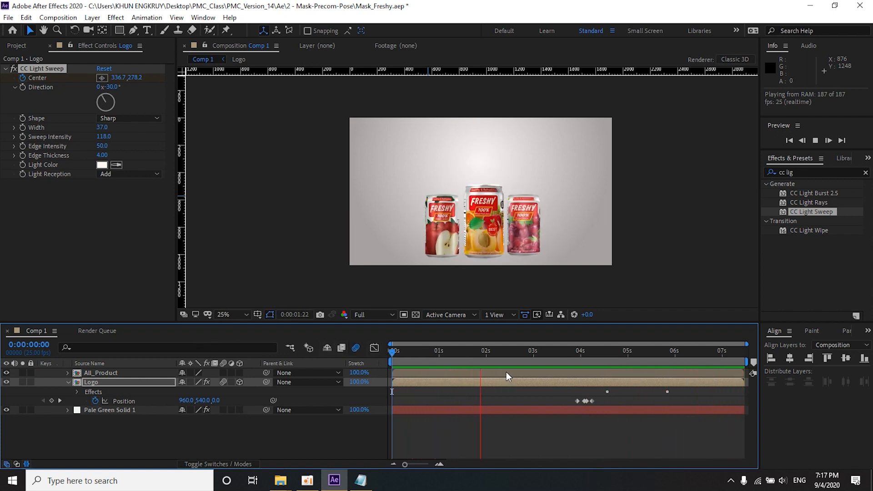
pyautogui.press('space')
pyautogui.moveTo(470, 357); pyautogui.dragTo(662, 364)
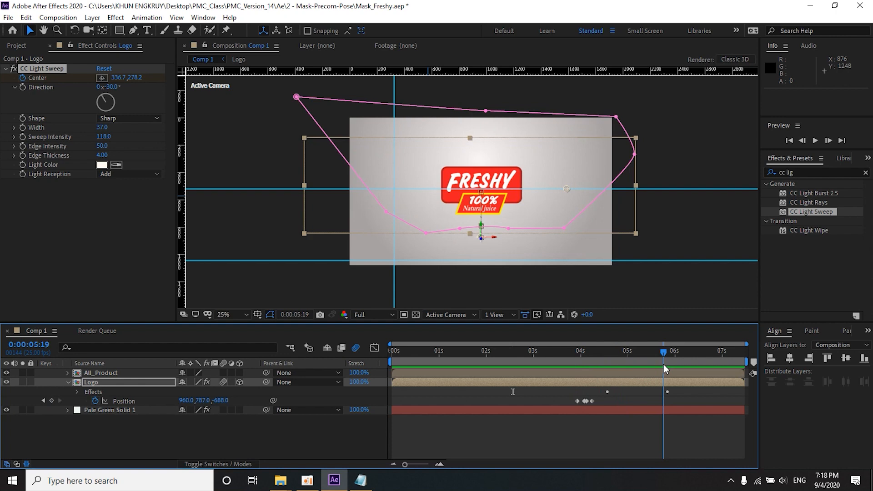
pyautogui.moveTo(664, 364); pyautogui.dragTo(687, 367)
pyautogui.moveTo(751, 368); pyautogui.dragTo(702, 361)
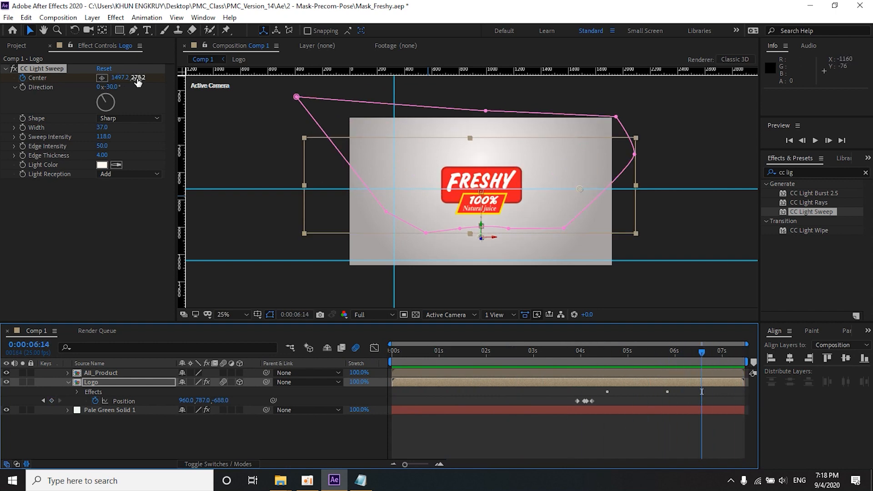
# Step: Add a null object above the other layers and make the All_Product layer 3D while Logo is also selected
pyautogui.click(92, 18)
pyautogui.moveTo(96, 31)
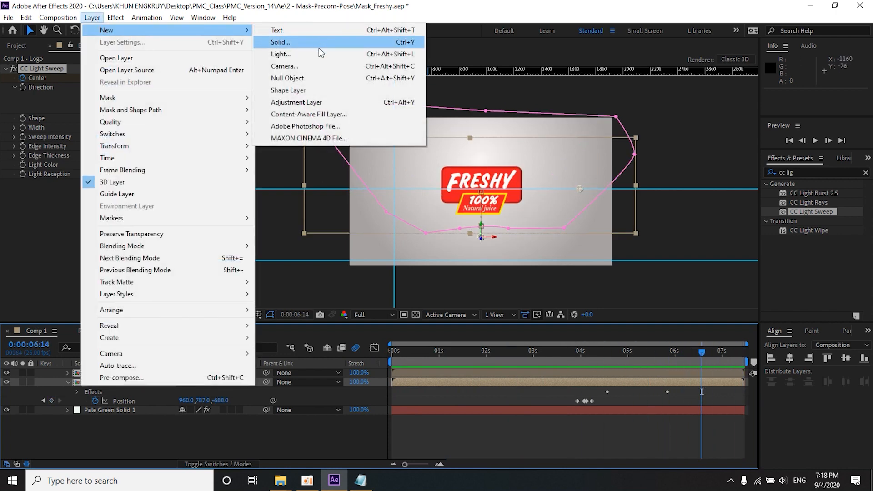
pyautogui.click(313, 76)
pyautogui.moveTo(110, 383); pyautogui.dragTo(117, 364)
pyautogui.click(105, 383)
pyautogui.keyDown('shift'); pyautogui.click(97, 392); pyautogui.keyUp('shift')
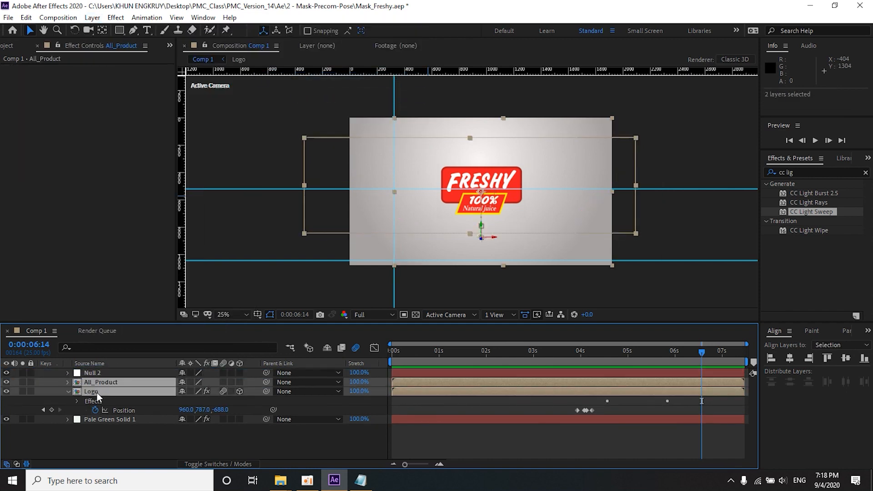
pyautogui.click(239, 381)
# Step: Preview the logo's drop and light sweep from 0:00:04:08 and from 0:00:03:18
pyautogui.press('space')
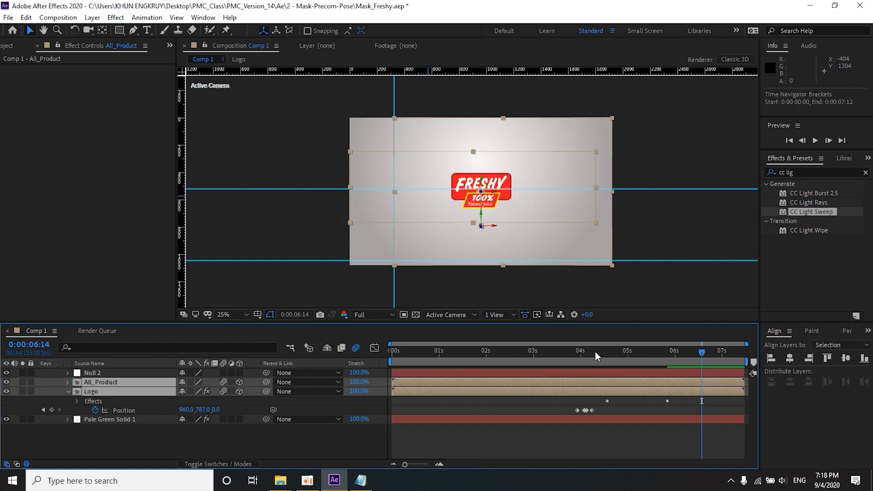
pyautogui.click(595, 351)
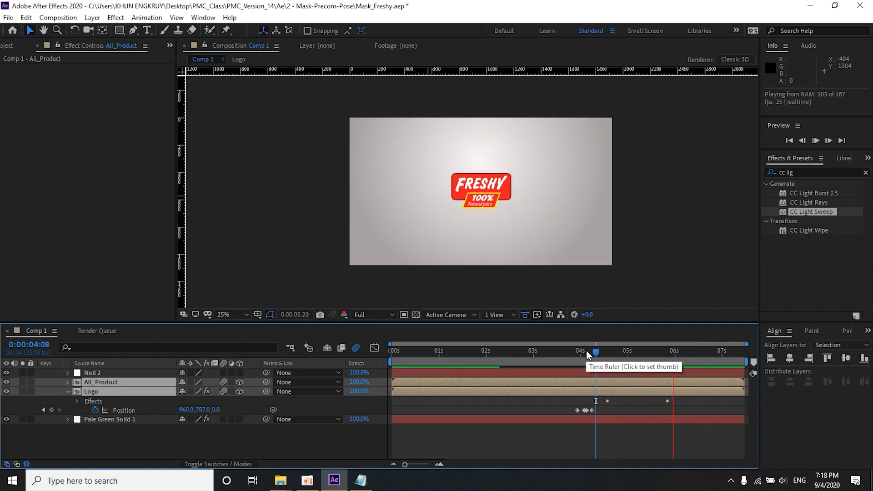
pyautogui.click(568, 352)
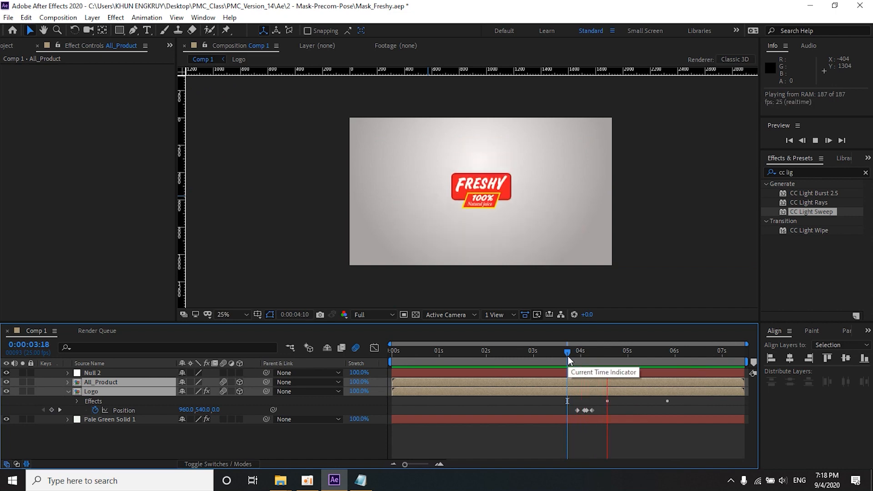
pyautogui.press('space')
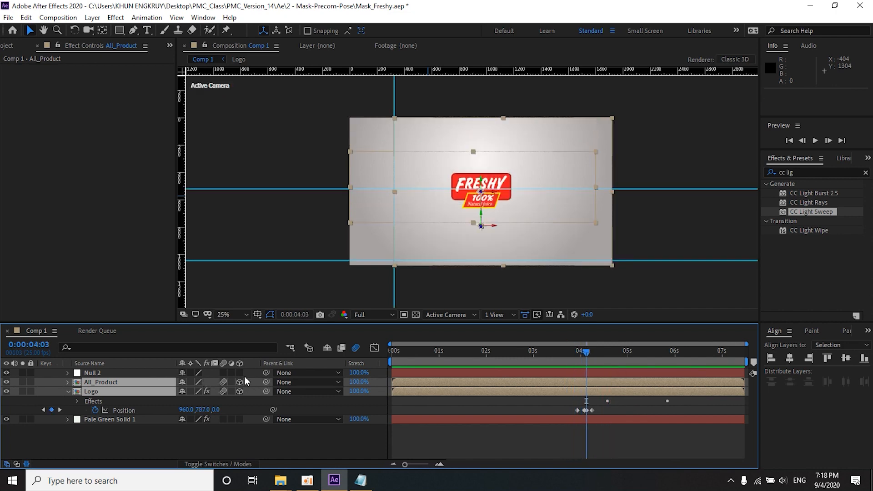
# Step: Parent All_Product and Logo to the 3D null object and show the null's Position property
pyautogui.moveTo(266, 383); pyautogui.dragTo(115, 370)
pyautogui.click(115, 370)
pyautogui.press('p')
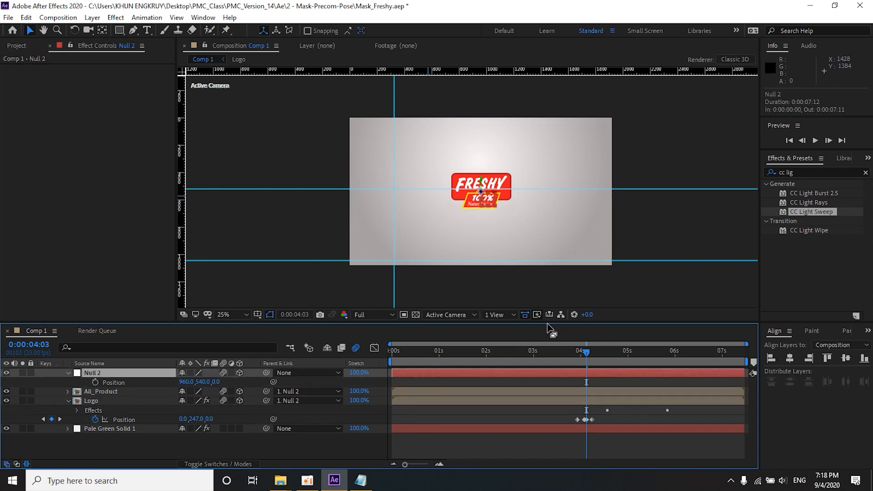
# Step: Check the parented animation and set a Position keyframe on the null object at 0:00:00:00
pyautogui.click(532, 359)
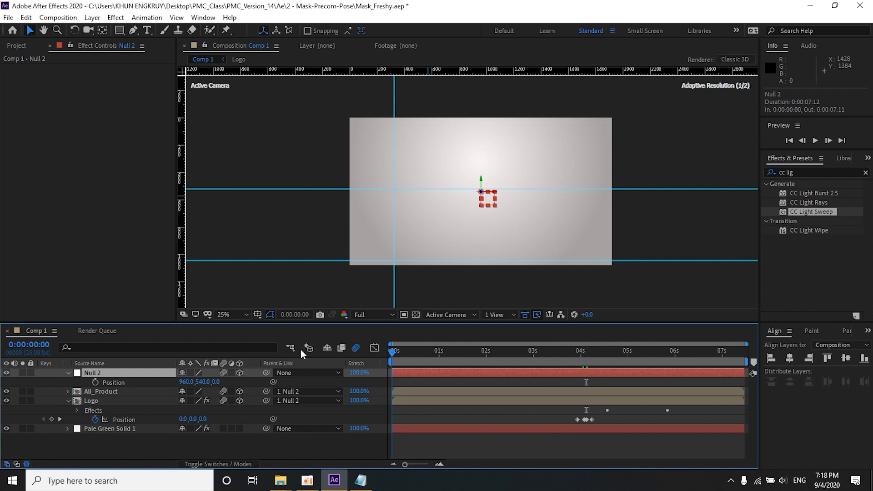
pyautogui.moveTo(554, 357); pyautogui.dragTo(637, 362)
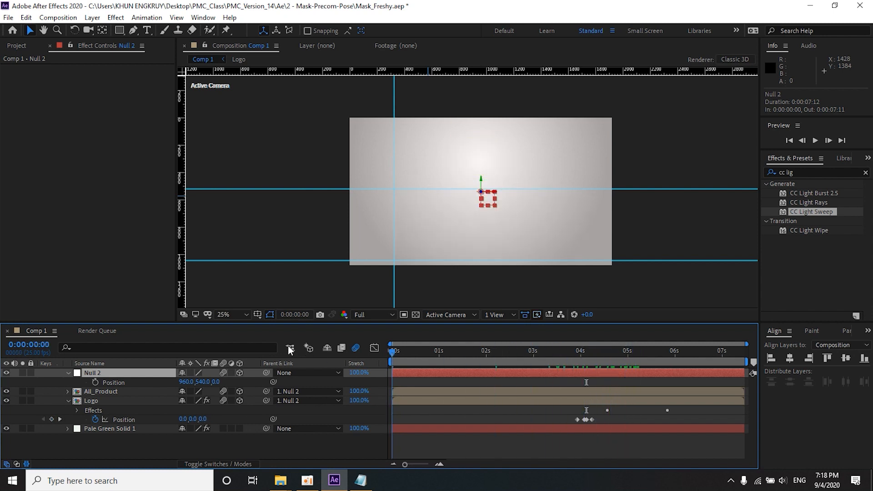
pyautogui.press('space')
pyautogui.press('space')
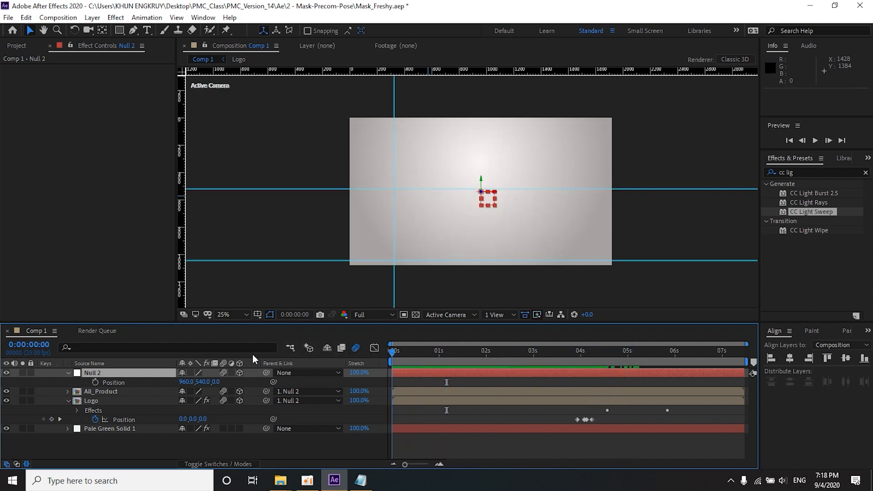
pyautogui.click(95, 382)
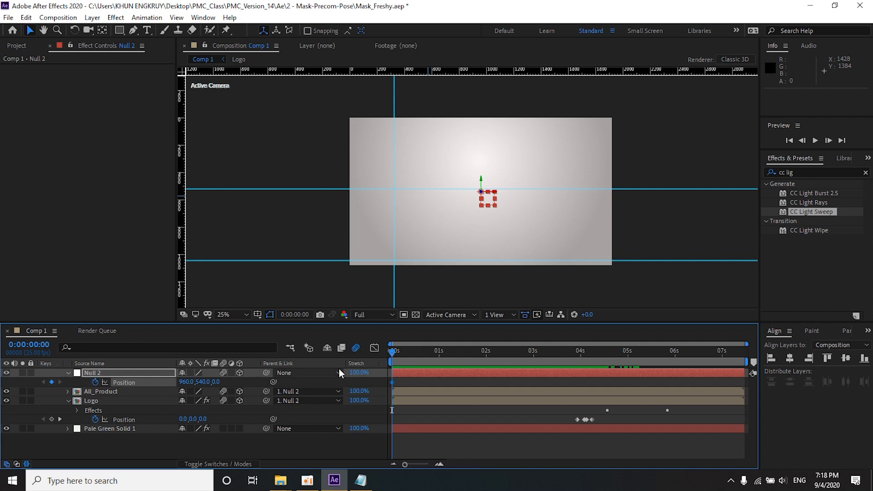
# Step: Move the null object closer along Z at 0:00:03:11 using a two-view layout, and preview the push-in from the start
pyautogui.moveTo(402, 356); pyautogui.dragTo(556, 356)
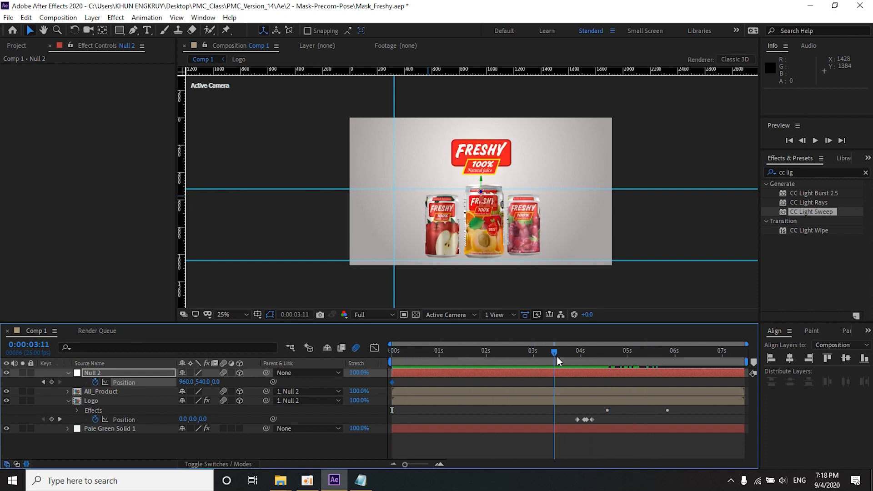
pyautogui.click(496, 315)
pyautogui.click(513, 357)
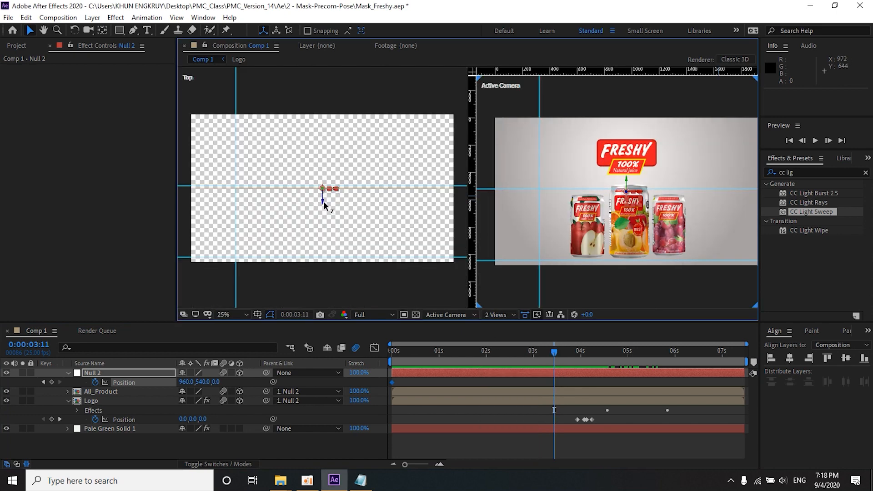
pyautogui.moveTo(323, 206); pyautogui.dragTo(321, 212)
pyautogui.press('space')
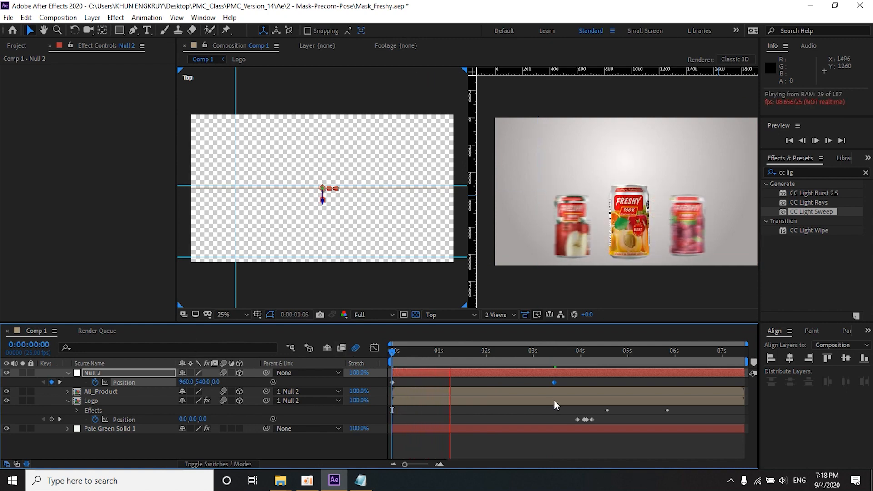
pyautogui.press('space')
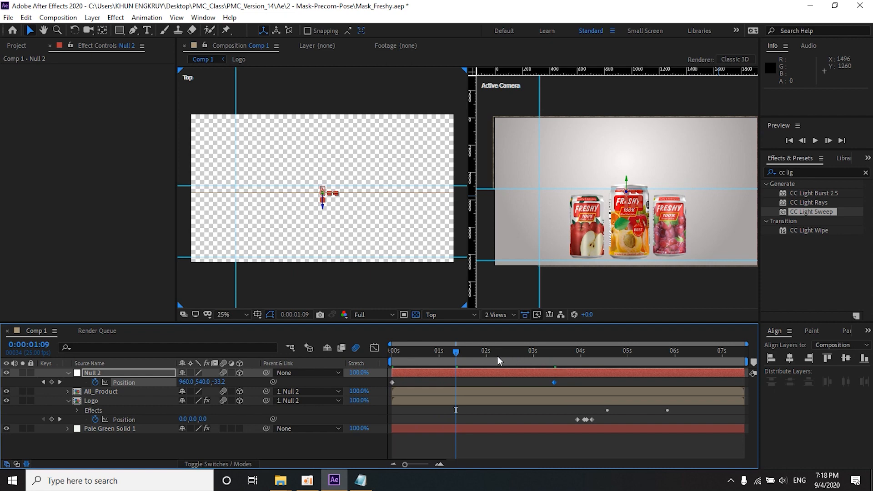
# Step: Delete the null object and check the logo animation from 0:00:02:17 to 0:00:04:18
pyautogui.press('Delete')
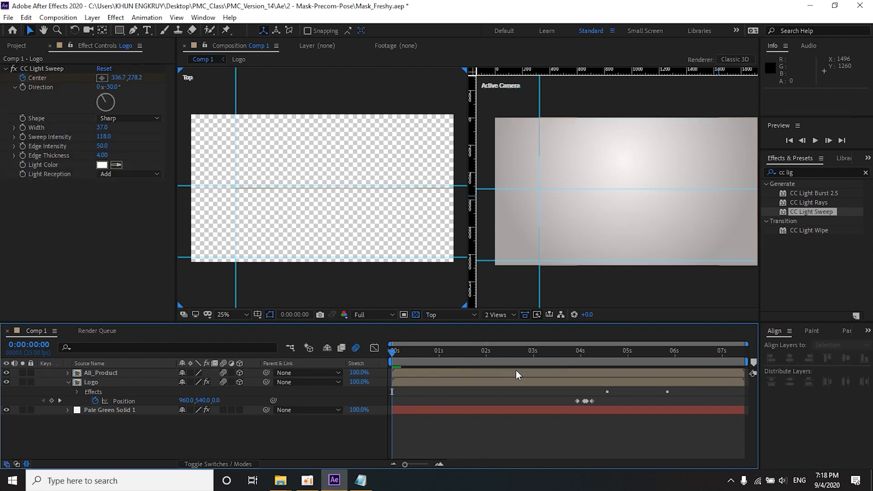
pyautogui.click(518, 350)
pyautogui.press('space')
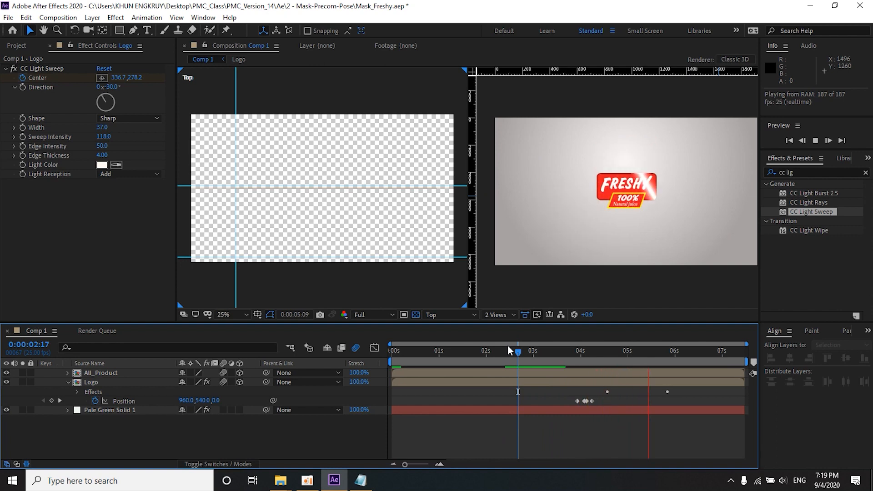
pyautogui.press('space')
pyautogui.click(566, 352)
pyautogui.press('space')
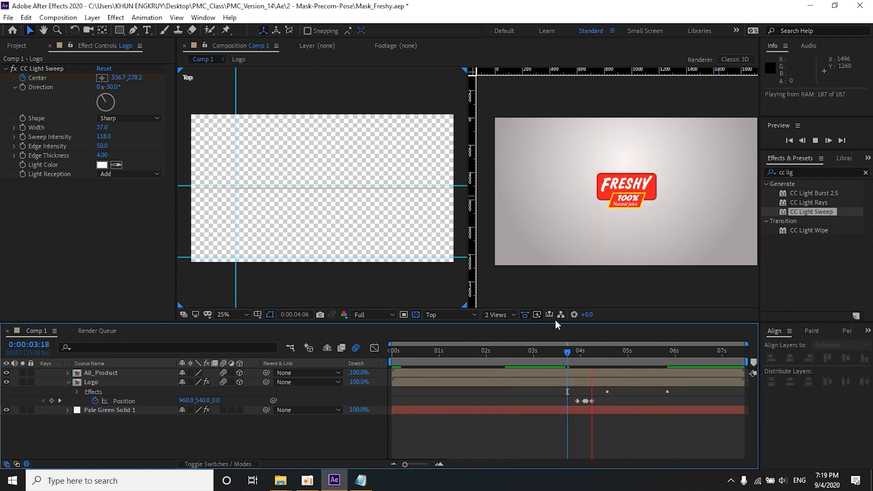
pyautogui.moveTo(594, 351); pyautogui.dragTo(615, 352)
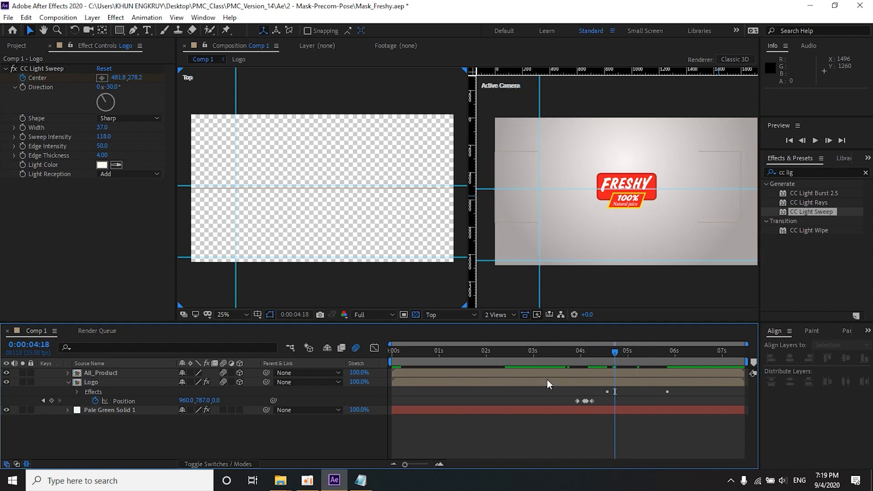
pyautogui.moveTo(560, 359); pyautogui.dragTo(580, 359)
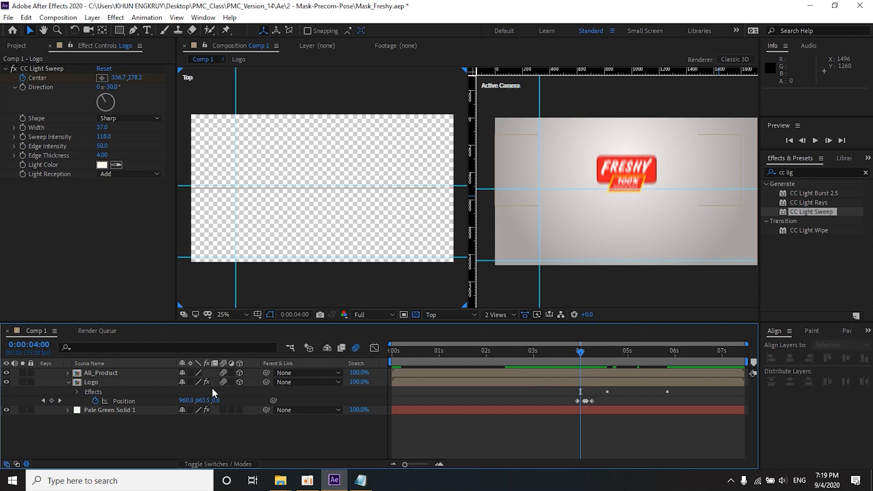
# Step: Try the Logo layer without its 3D property, preview it from 0:00:03:15, and undo the switch change
pyautogui.click(239, 382)
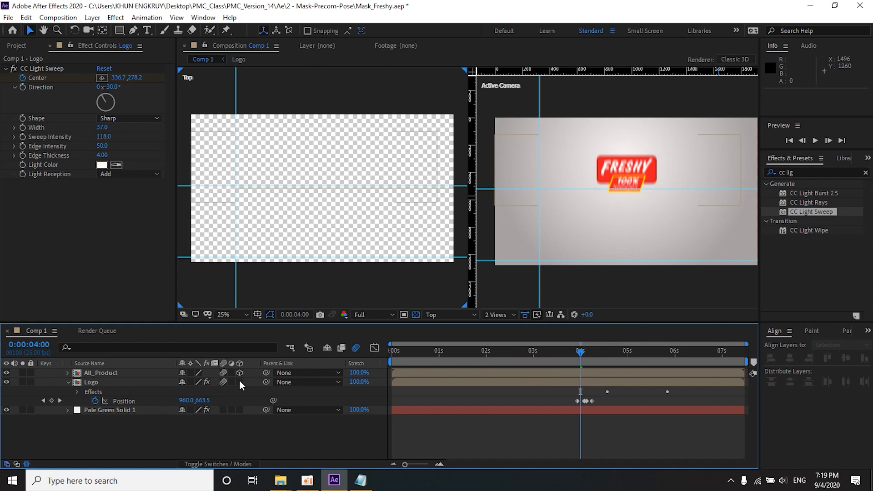
pyautogui.click(563, 349)
pyautogui.press('space')
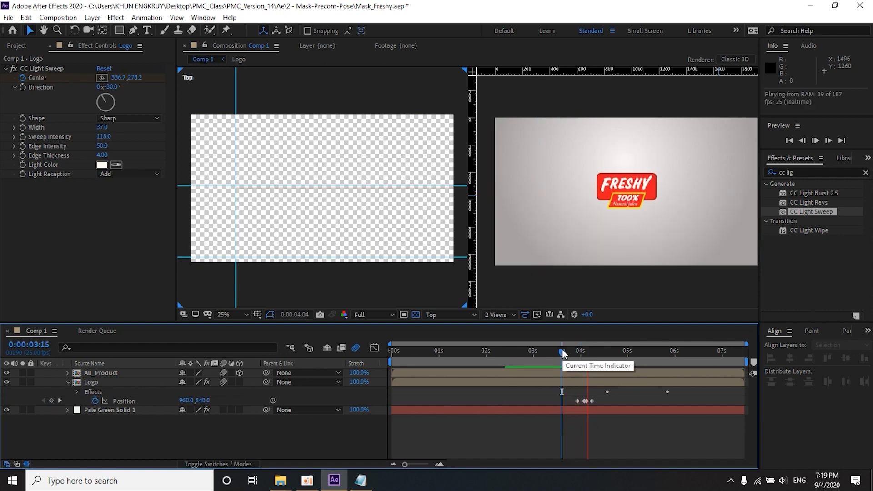
pyautogui.press('space')
pyautogui.hotkey('ctrl', 'z')
# Step: Return to a single view and undo the null object, parenting and 3D changes to restore the logo's forward movement
pyautogui.click(500, 315)
pyautogui.click(500, 333)
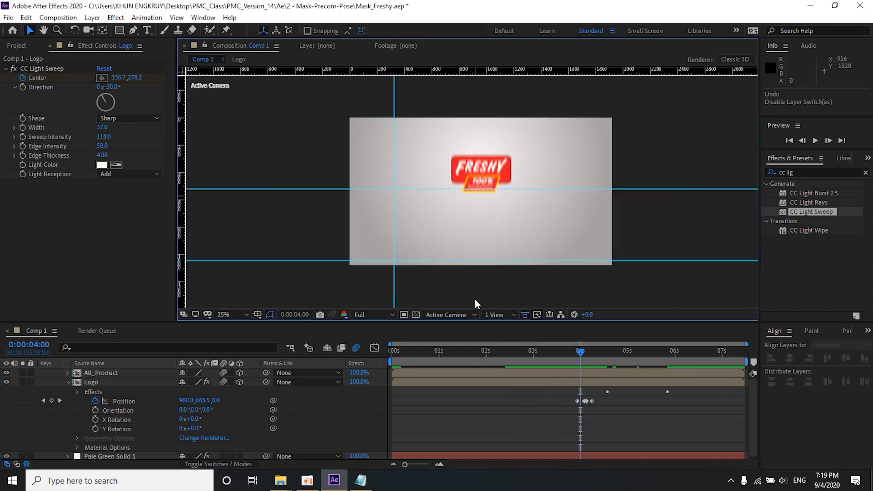
pyautogui.hotkey('ctrl', 'z')
pyautogui.hotkey('ctrl', 'z')
pyautogui.hotkey('ctrl', 'z')
pyautogui.hotkey('ctrl', 'z')
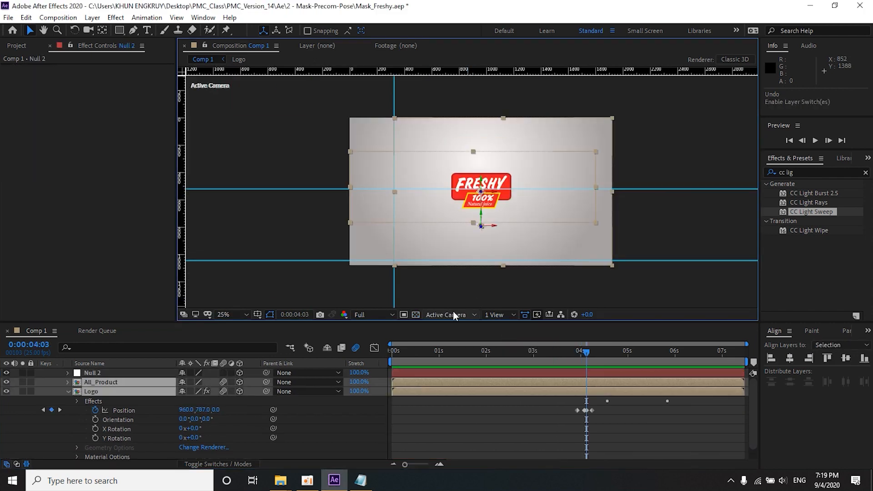
pyautogui.hotkey('ctrl', 'z')
pyautogui.hotkey('ctrl', 'z')
pyautogui.hotkey('ctrl', 'z')
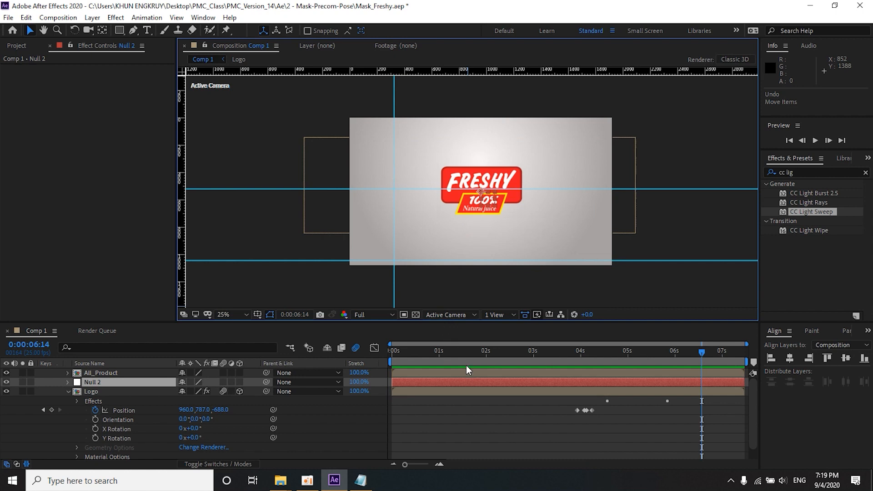
# Step: Preview the restored animation, end the work area at 0:00:06:20, and play the trimmed advertisement
pyautogui.press('space')
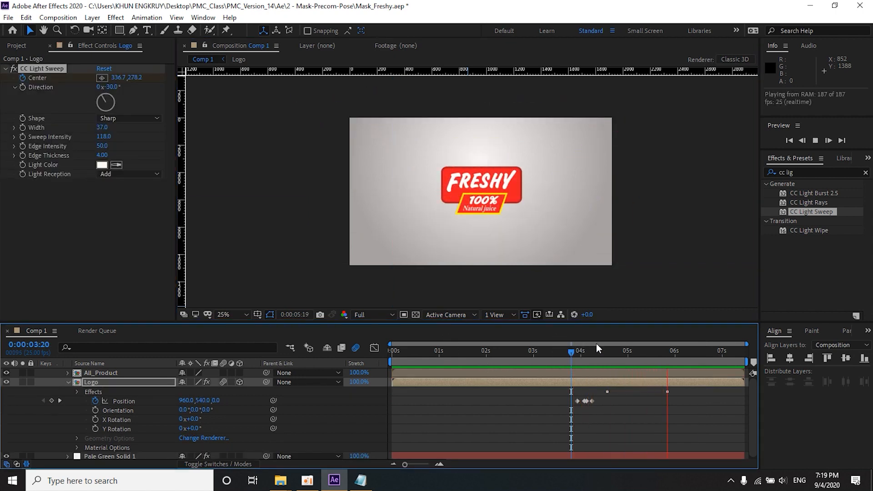
pyautogui.press('space')
pyautogui.click(712, 354)
pyautogui.press('space')
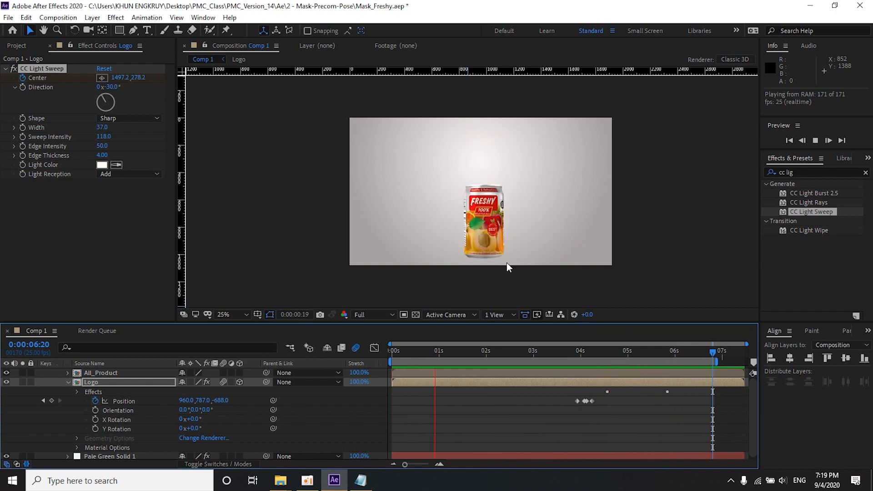
pyautogui.press('space')
# Step: Send Comp 1 to the Adobe Media Encoder queue for export
pyautogui.click(57, 18)
pyautogui.click(81, 98)
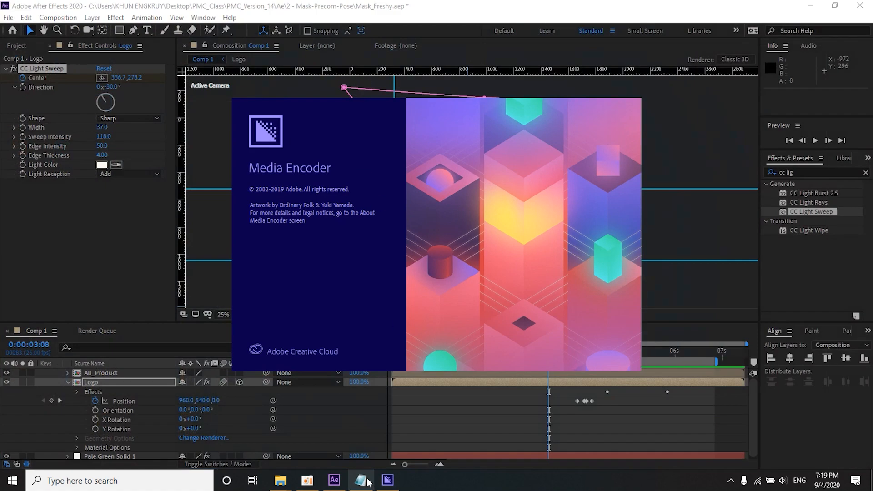
pyautogui.click(361, 480)
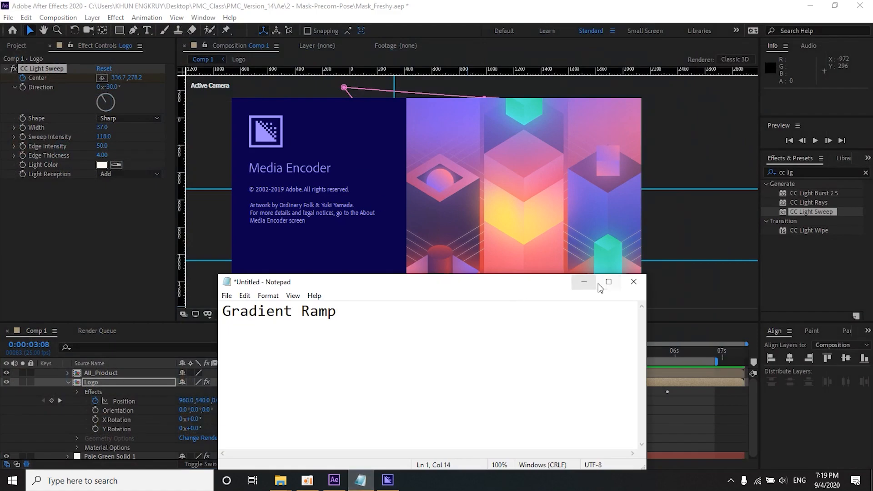
pyautogui.click(584, 282)
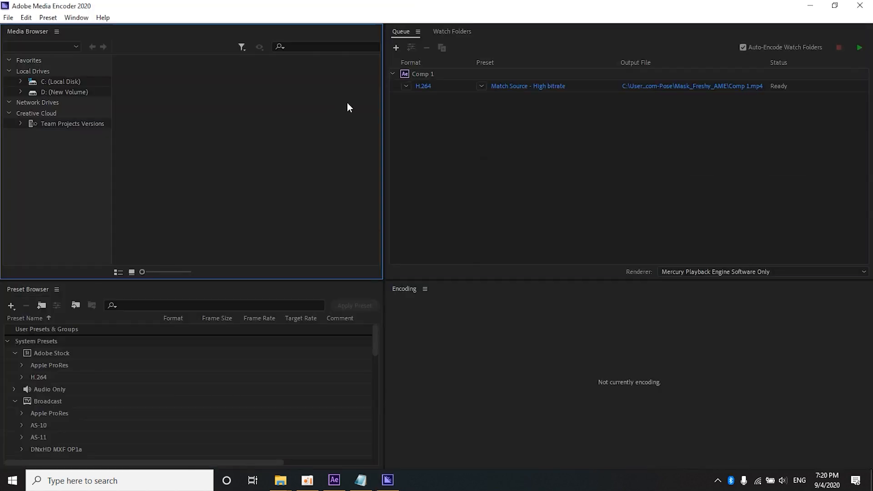
# Step: Set the queued output to the Render folder inside 2 - Mask-Precom-Pose with the file name 6 - Freshy_Precmo_Part_1
pyautogui.click(705, 88)
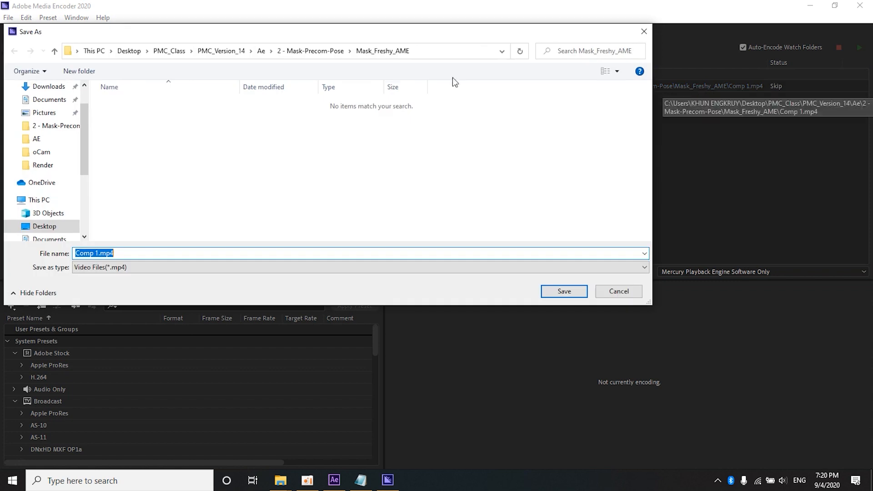
pyautogui.click(312, 51)
pyautogui.doubleClick(127, 205)
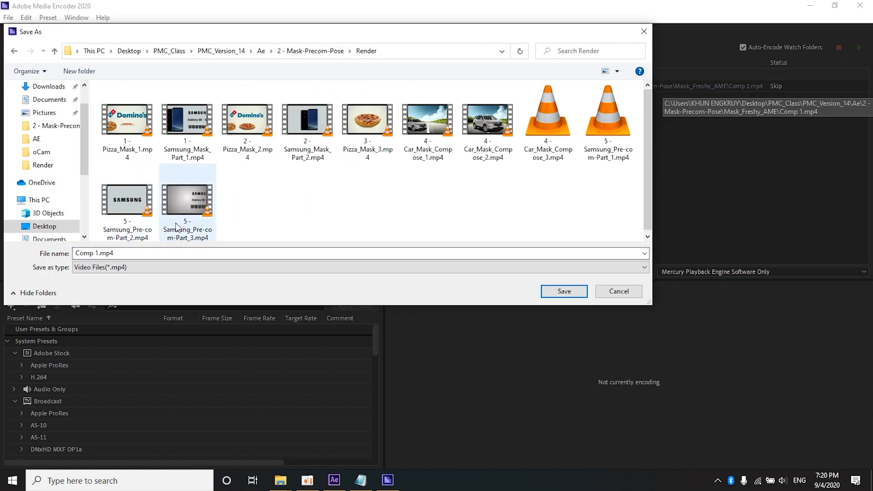
pyautogui.click(128, 253)
pyautogui.write('6')
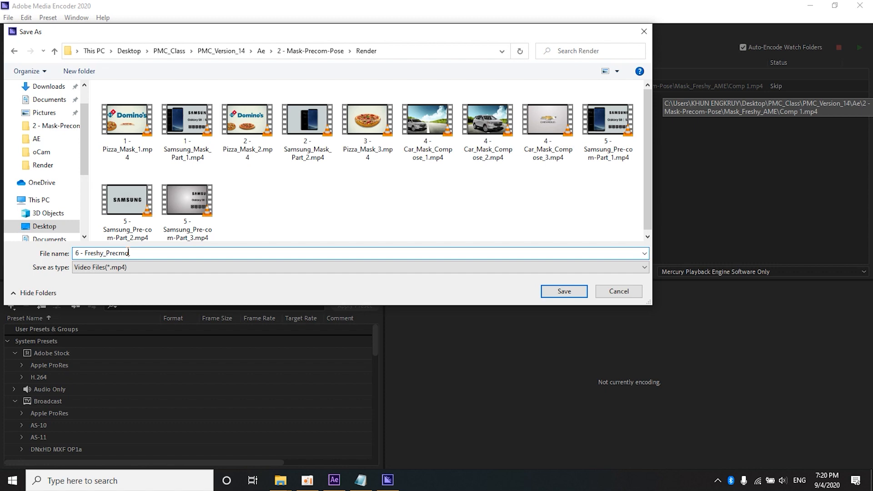
pyautogui.write('- Freshy_Precmo_Part_1')
pyautogui.press('Return')
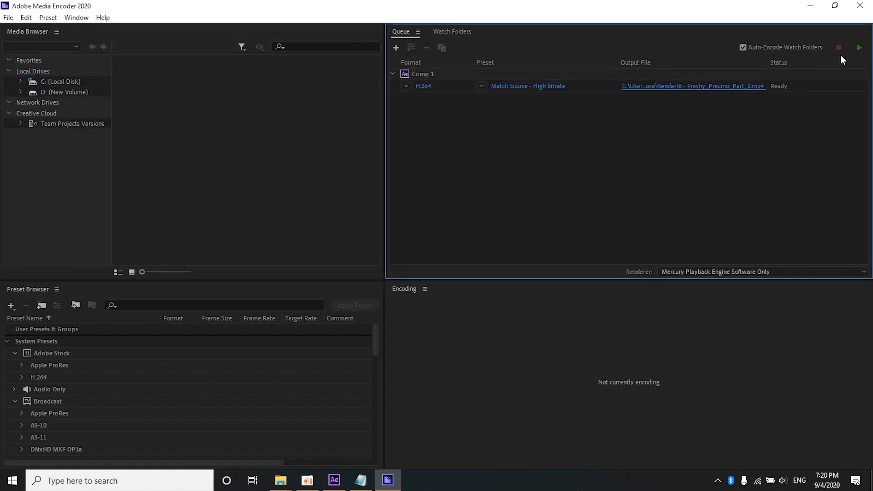
# Step: Encode the queued H.264 video, open its output folder, and play 6 - Freshy_Precmo_Part_1.mp4
pyautogui.click(859, 47)
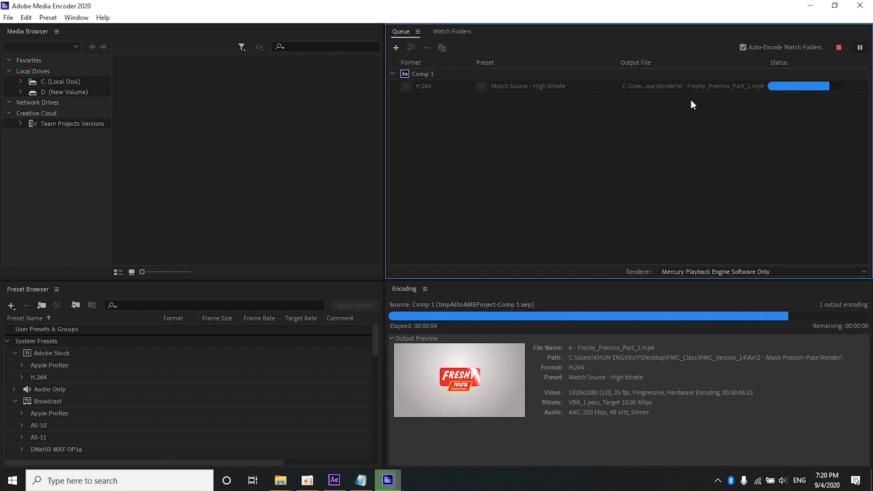
pyautogui.click(690, 91)
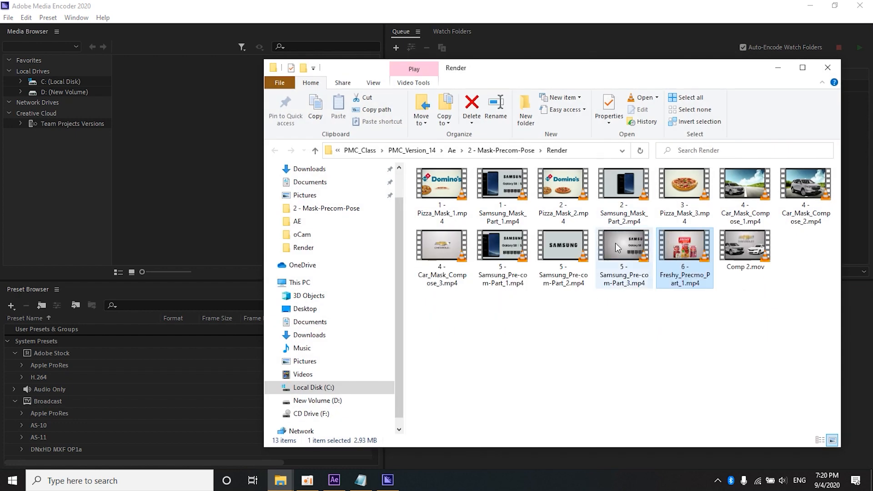
pyautogui.doubleClick(674, 262)
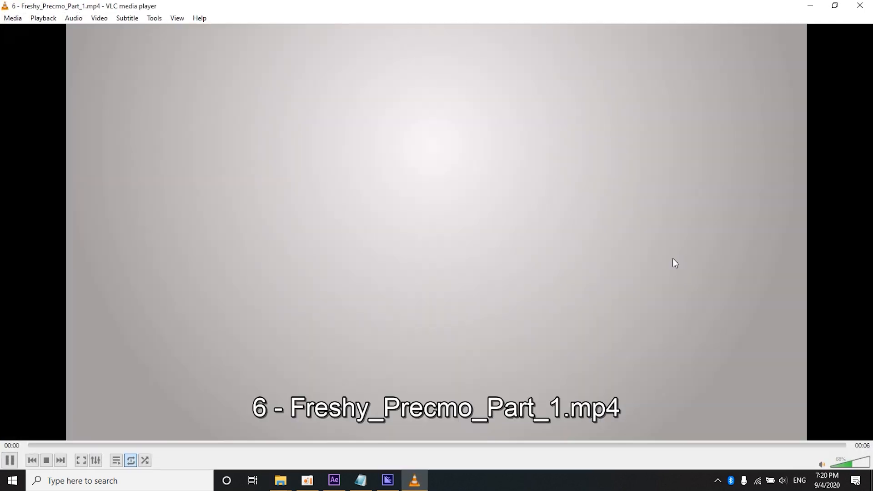